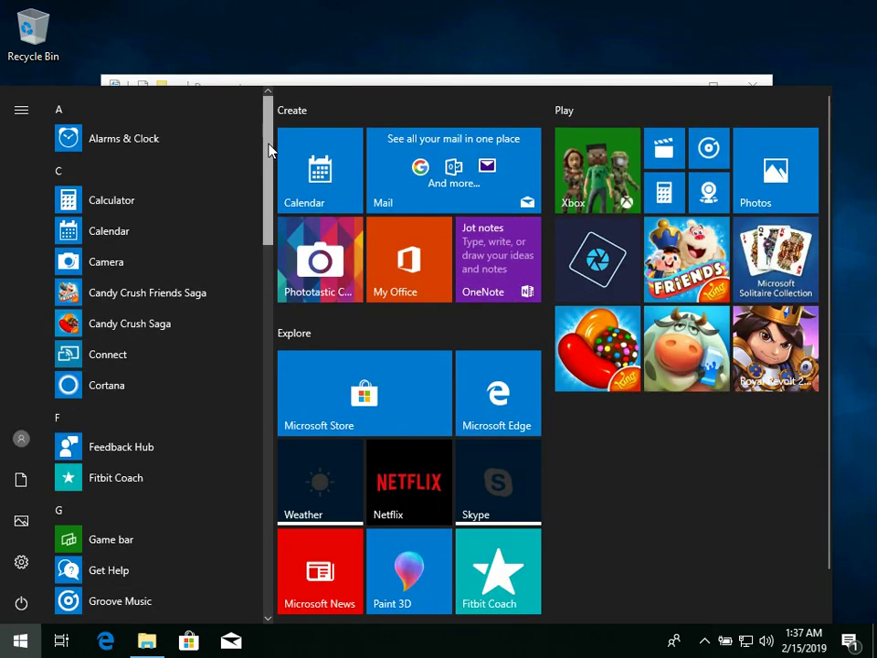
Look through the installed apps list and check the Downloads, Documents and This PC folders
{"action": "left_click_drag", "start_coordinate": [271, 143], "coordinate": [235, 82]}
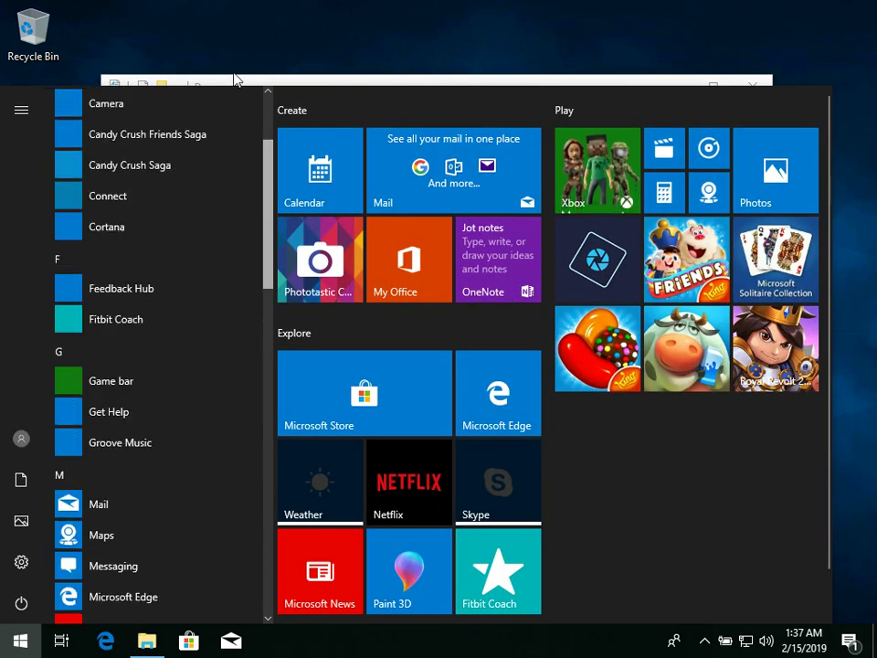
{"action": "left_click", "coordinate": [18, 642]}
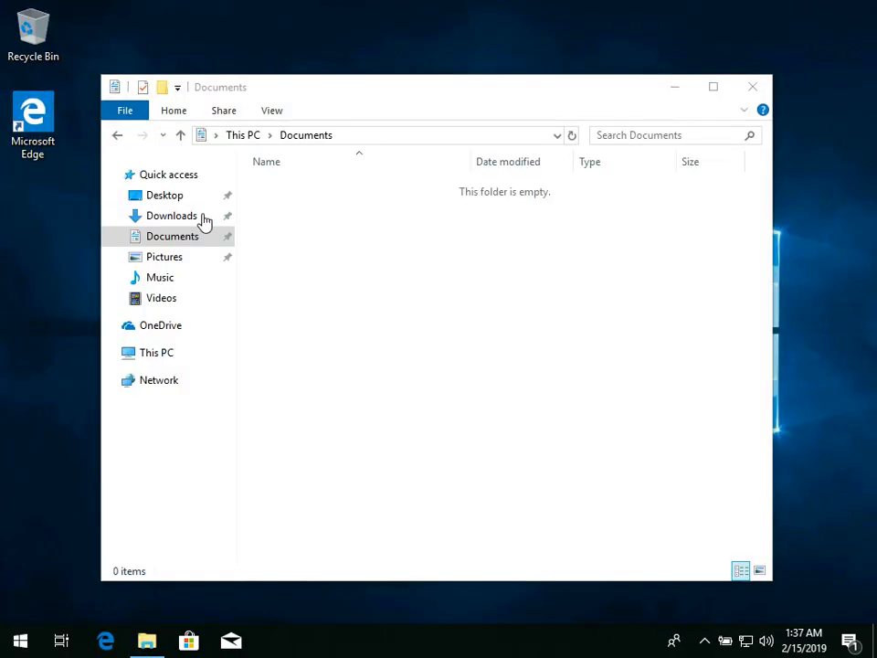
{"action": "left_click", "coordinate": [187, 218]}
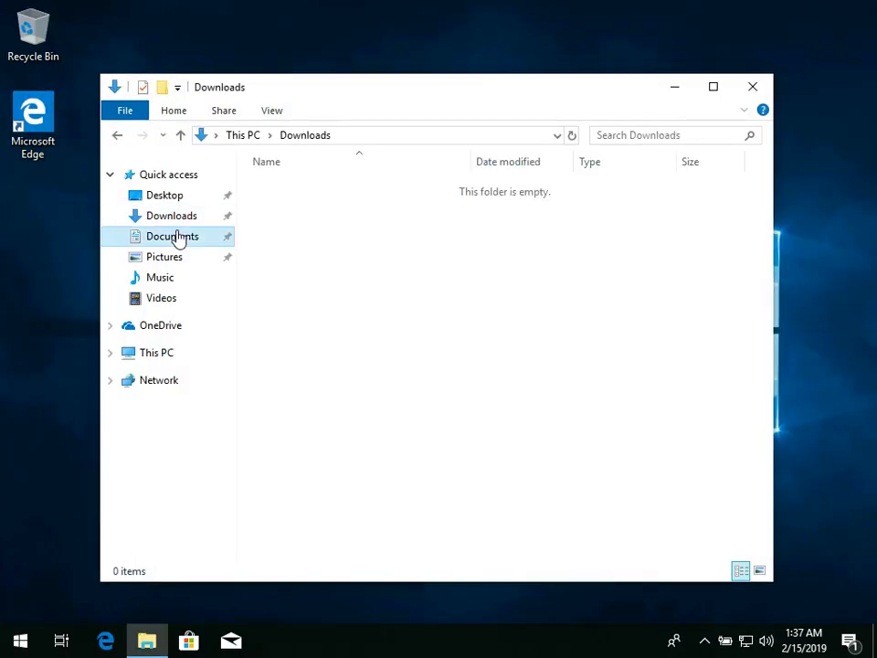
{"action": "left_click", "coordinate": [176, 236]}
{"action": "left_click", "coordinate": [164, 354]}
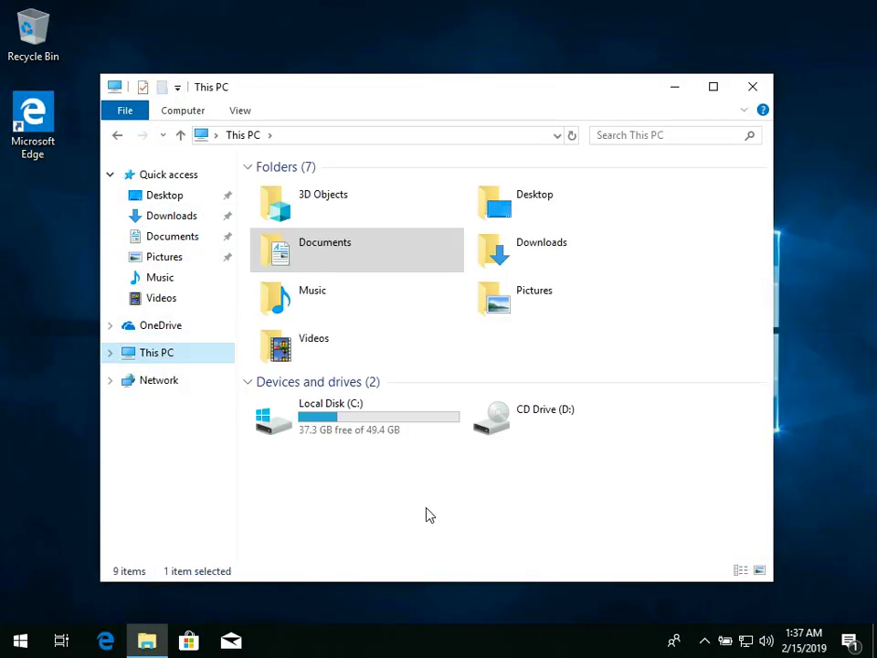
Open the Apps & features settings and search the installed apps for "hamster"
{"action": "left_click", "coordinate": [17, 638]}
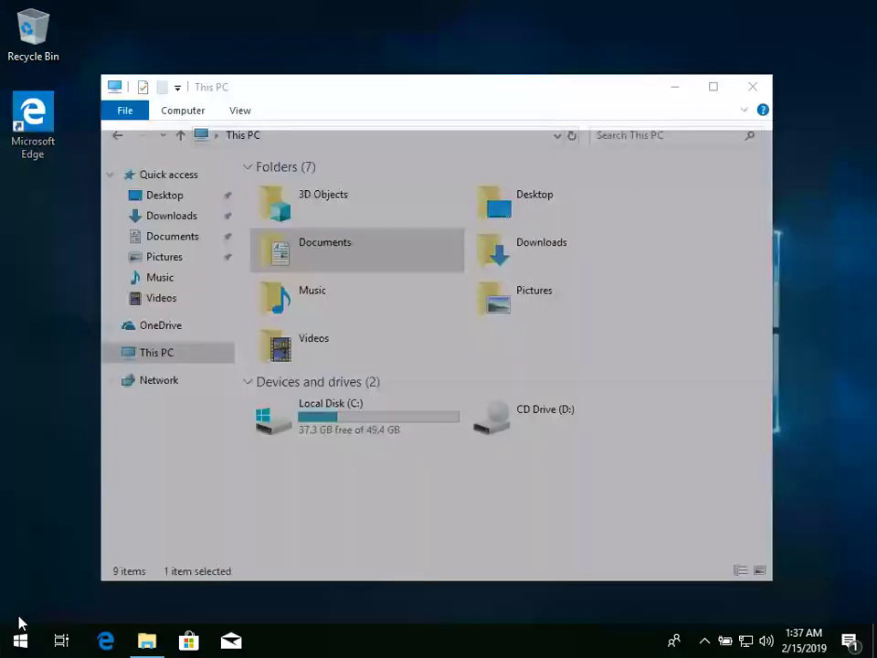
{"action": "left_click", "coordinate": [21, 572]}
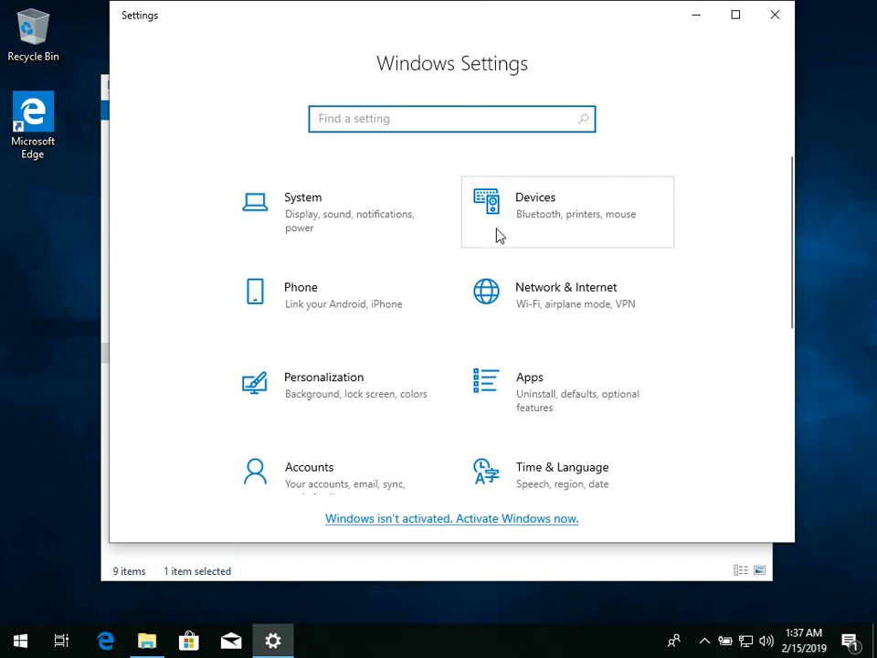
{"action": "left_click", "coordinate": [520, 368]}
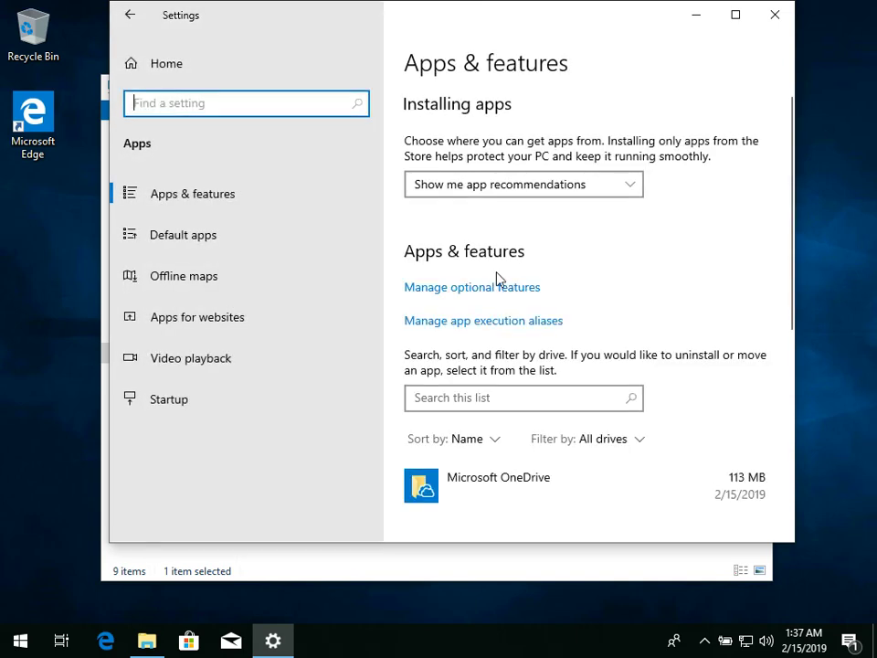
{"action": "scroll", "coordinate": [528, 265], "scroll_direction": "down", "scroll_amount": 2}
{"action": "scroll", "coordinate": [528, 264], "scroll_direction": "down", "scroll_amount": 2}
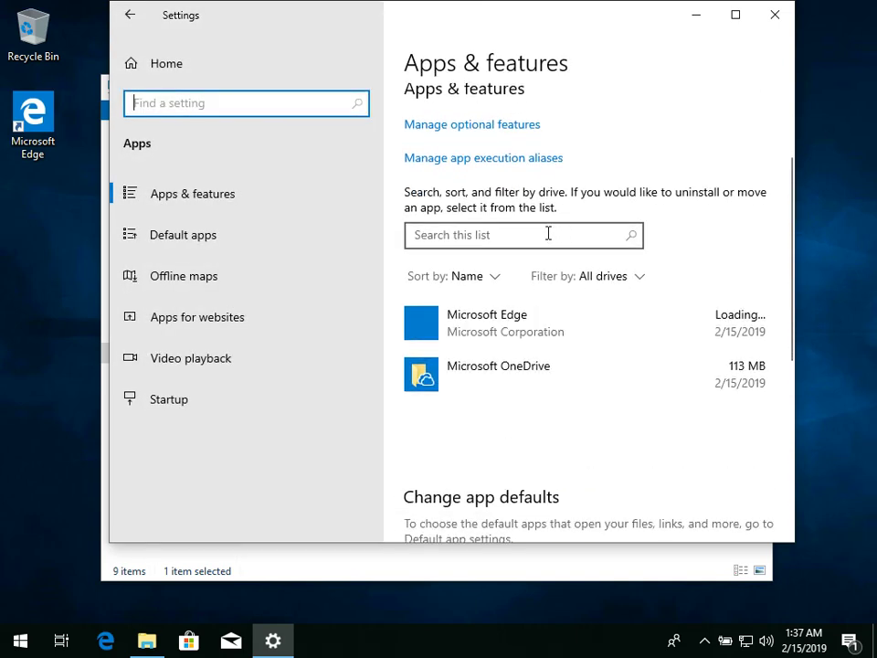
{"action": "left_click", "coordinate": [544, 234]}
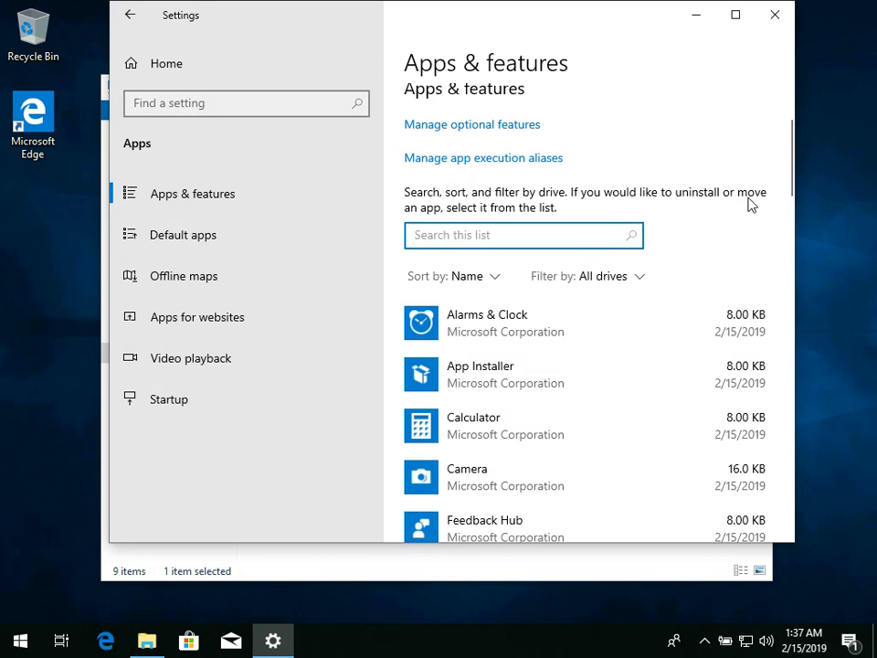
{"action": "type", "text": "hamster"}
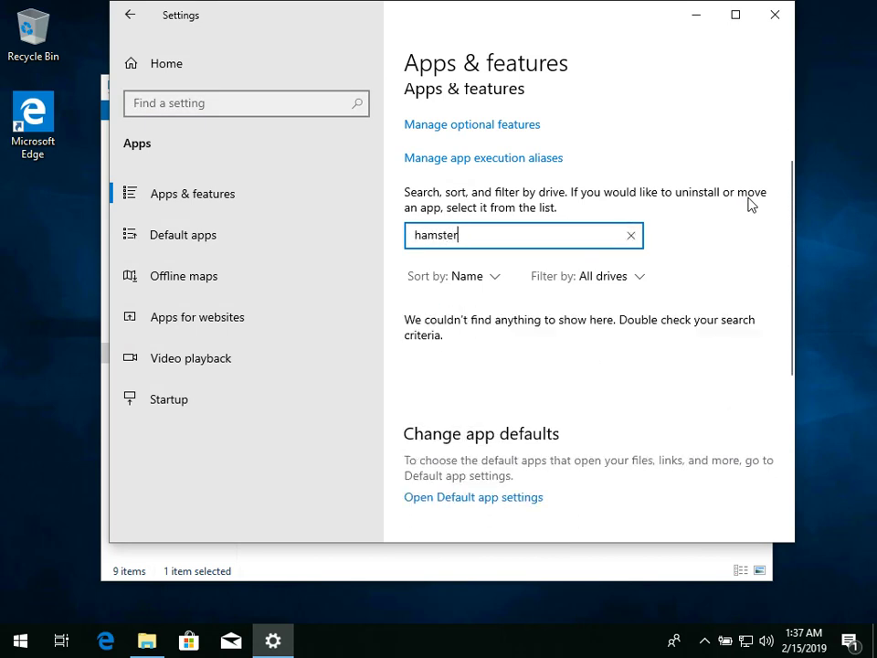
Search the installed apps for "yandex", clear the search and close Settings
{"action": "key", "text": "ctrl+a"}
{"action": "key", "text": "BackSpace"}
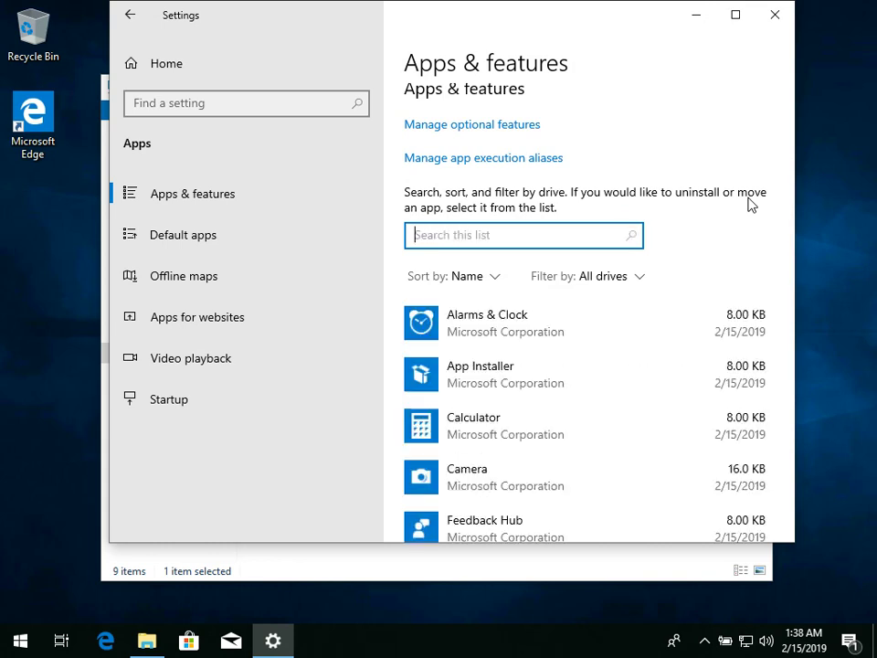
{"action": "type", "text": "yandex"}
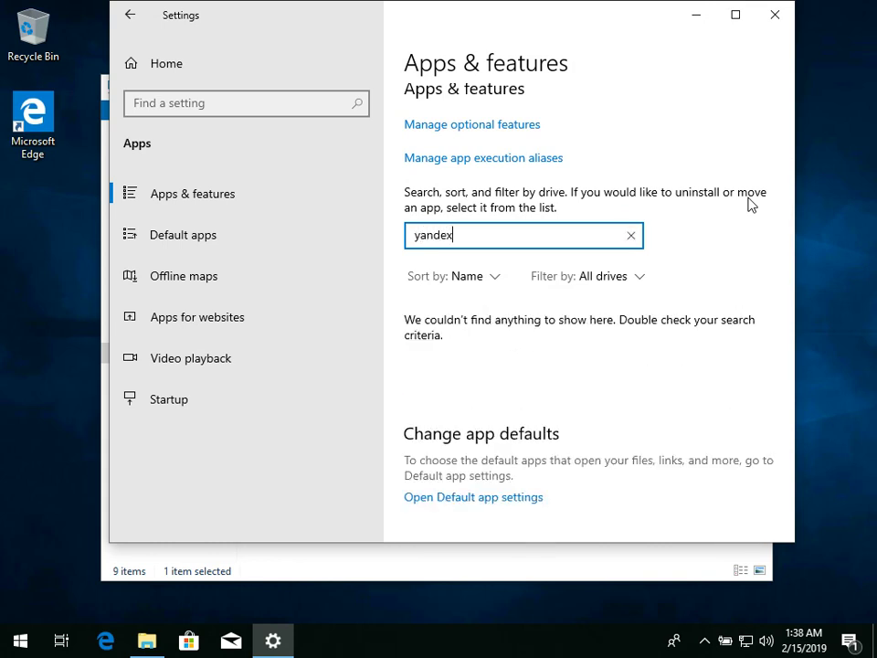
{"action": "key", "text": "ctrl+a"}
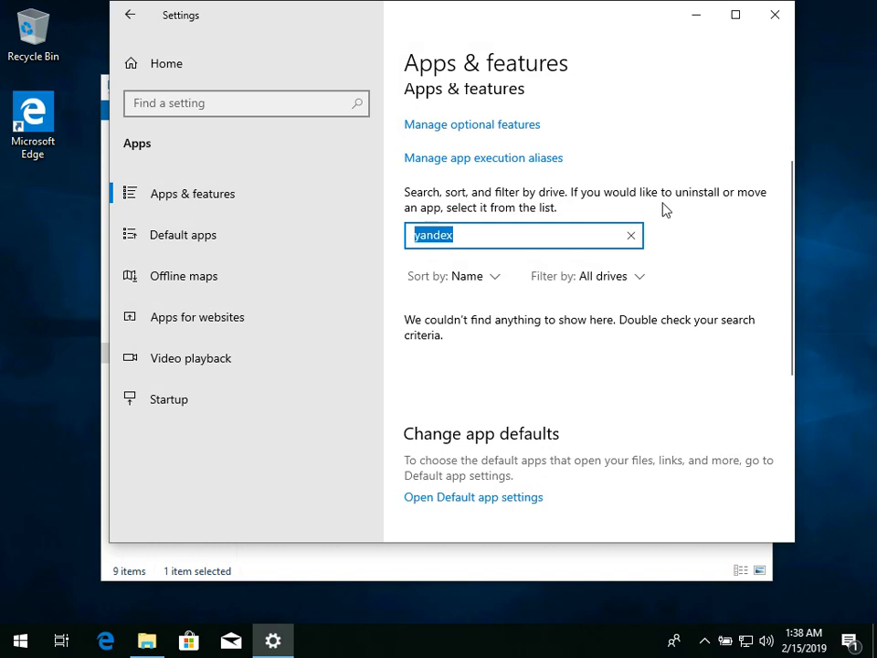
{"action": "key", "text": "BackSpace"}
{"action": "left_click", "coordinate": [774, 15]}
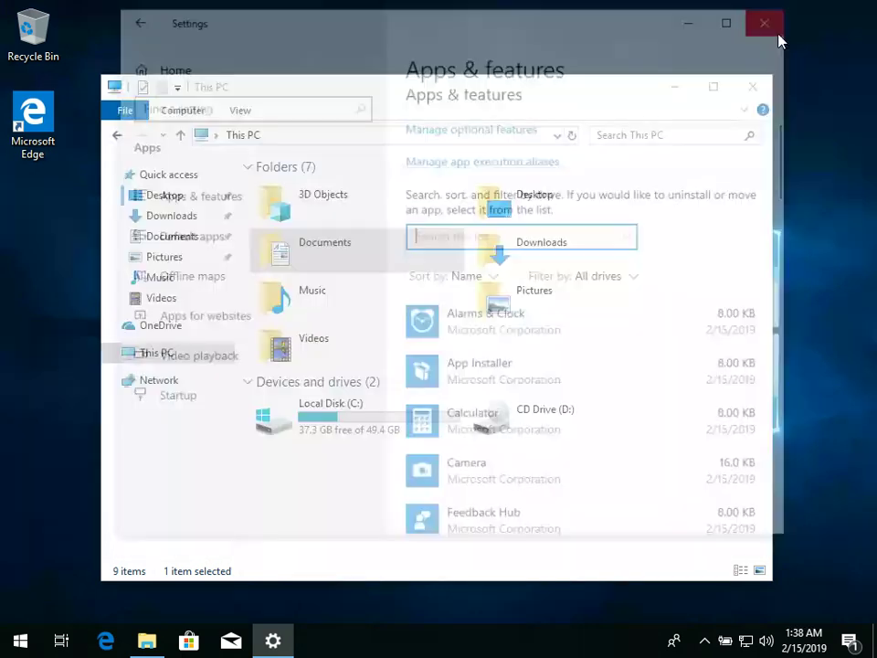
Switch to Microsoft Edge, search the web for "hamstersoft" and maximize the browser window
{"action": "left_click", "coordinate": [105, 640]}
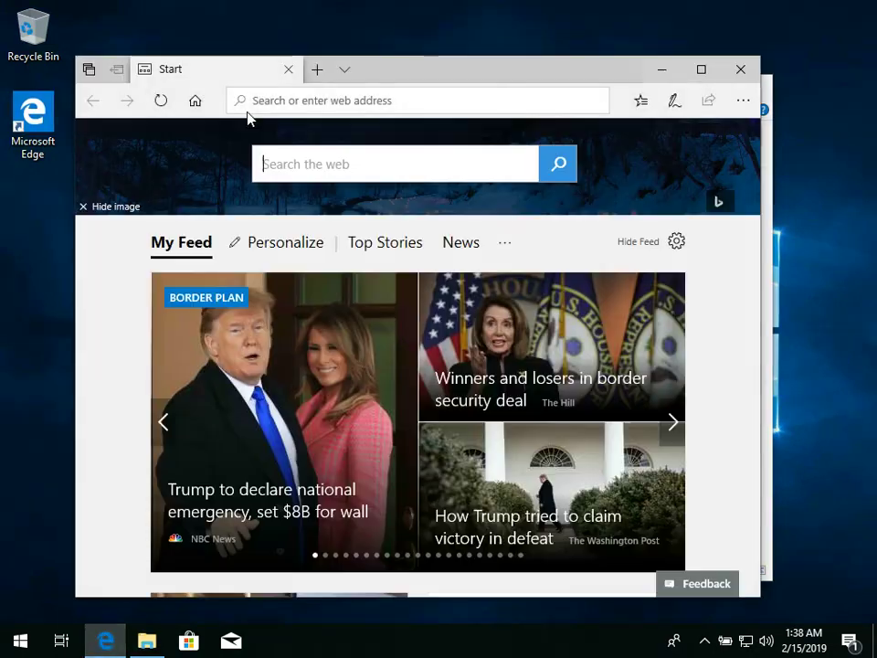
{"action": "left_click", "coordinate": [265, 102]}
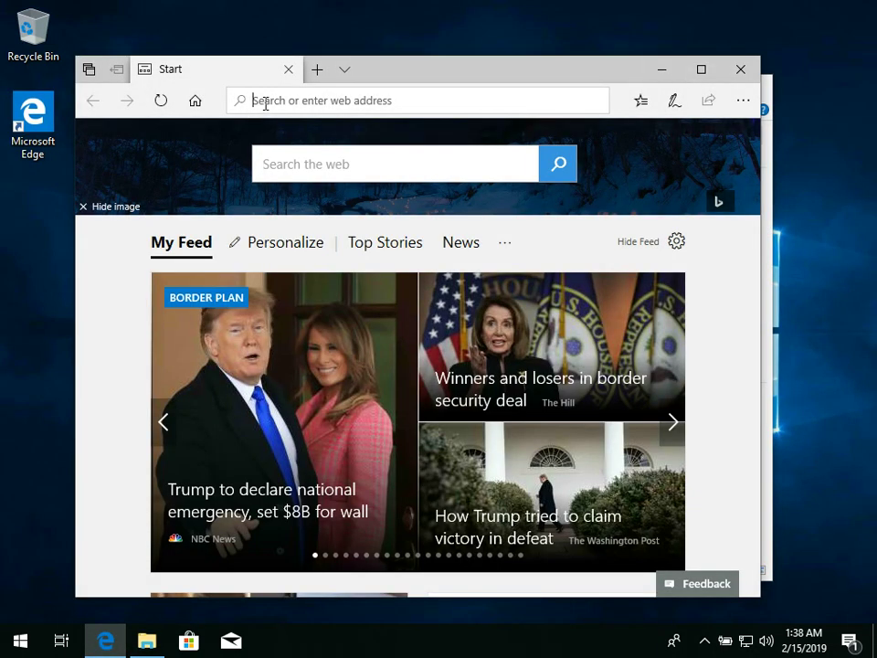
{"action": "type", "text": "hamster"}
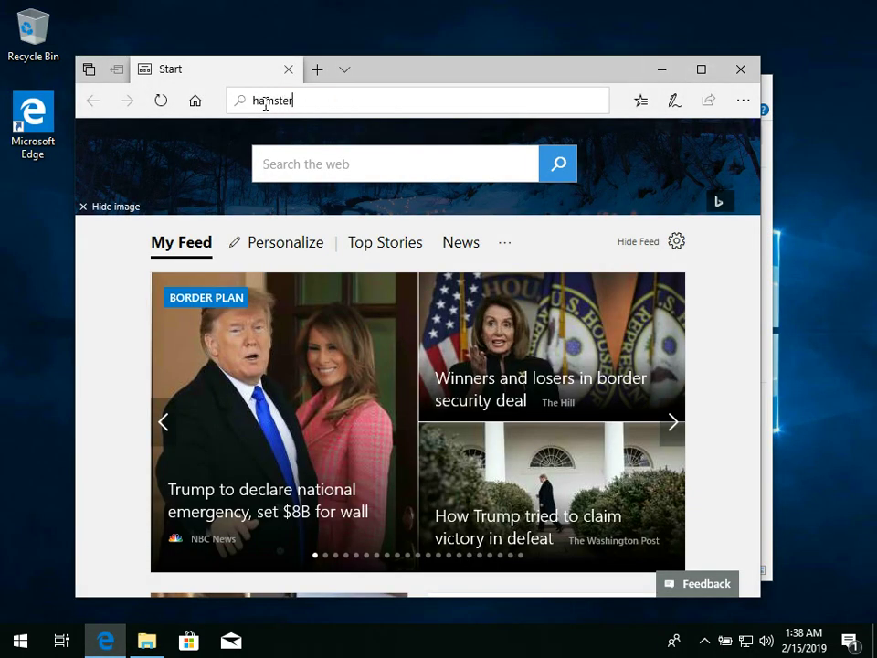
{"action": "type", "text": "soft"}
{"action": "key", "text": "Delete"}
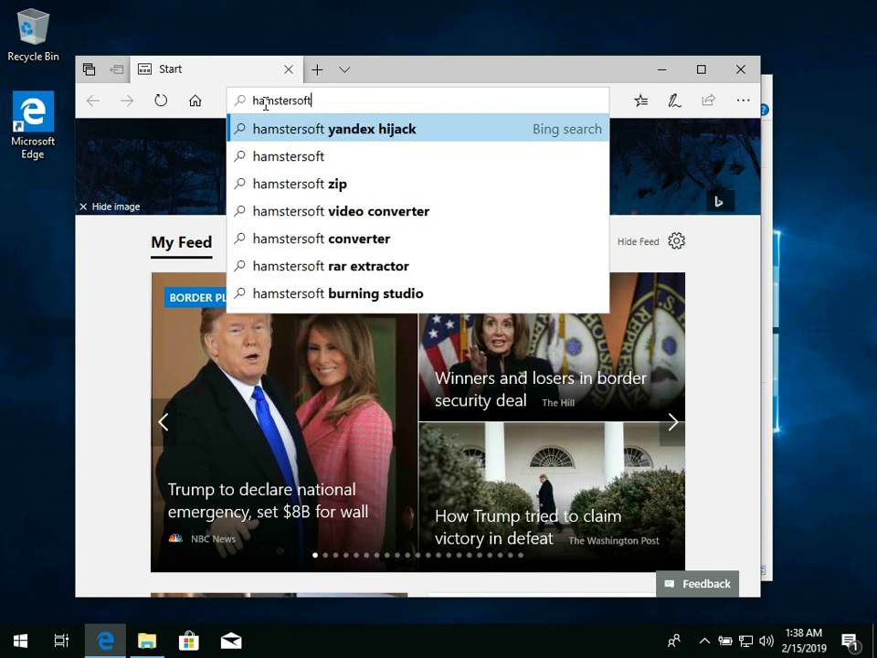
{"action": "key", "text": "Return"}
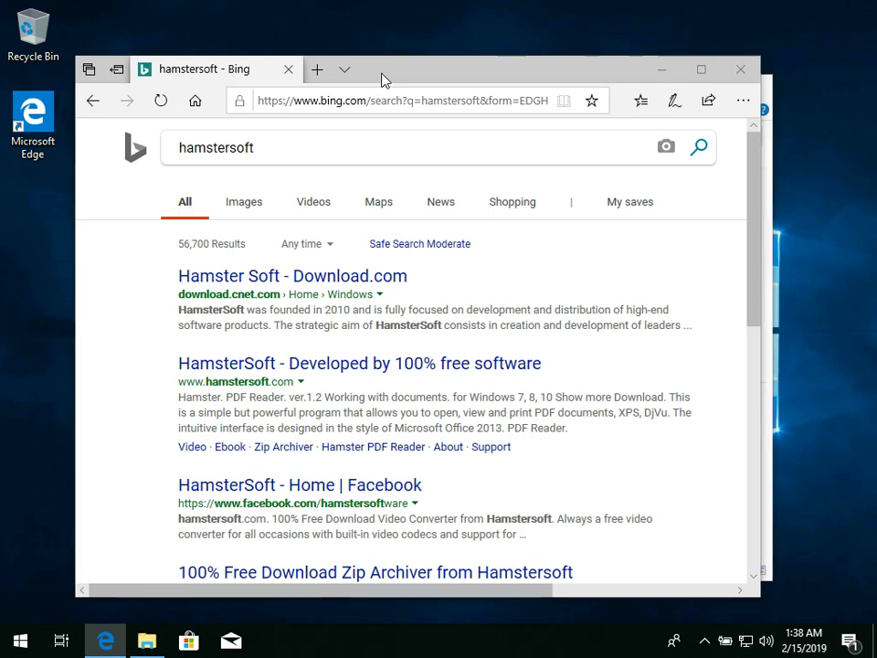
{"action": "double_click", "coordinate": [384, 79]}
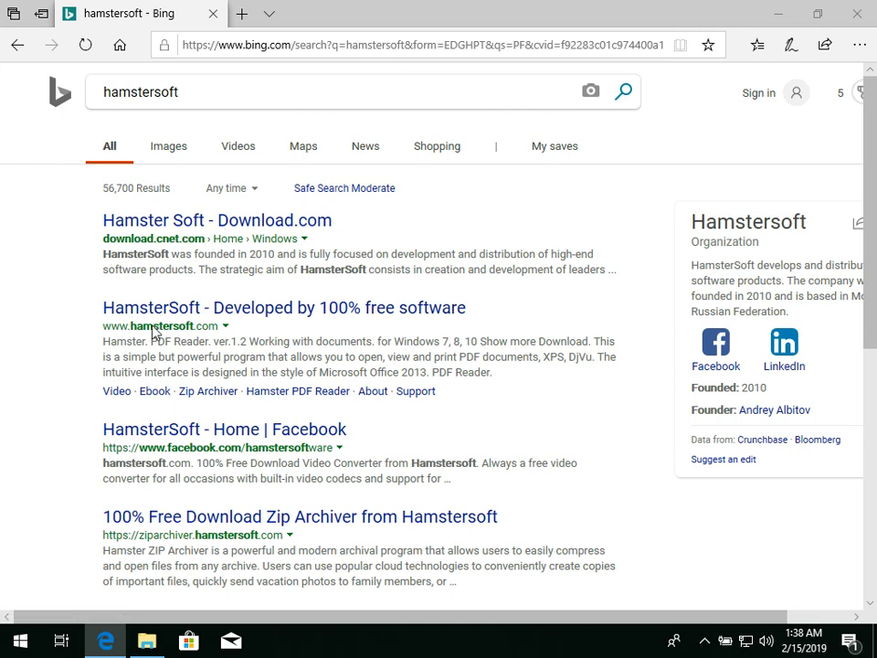
Open the "Hamster Soft - Download.com" search result in a new tab and switch to it
{"action": "left_click_drag", "start_coordinate": [153, 331], "coordinate": [205, 331]}
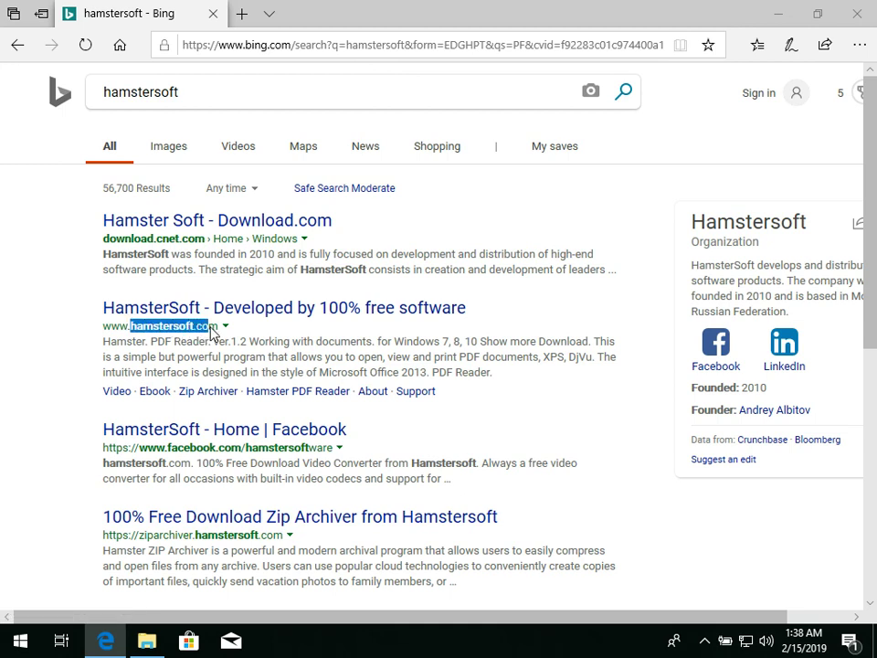
{"action": "left_click", "coordinate": [217, 333]}
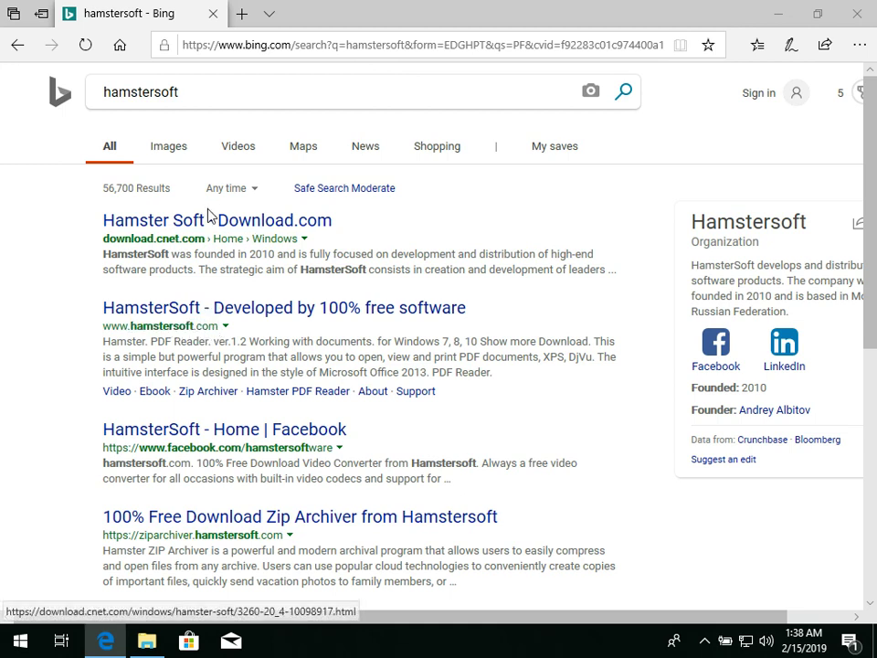
{"action": "middle_click", "coordinate": [209, 225]}
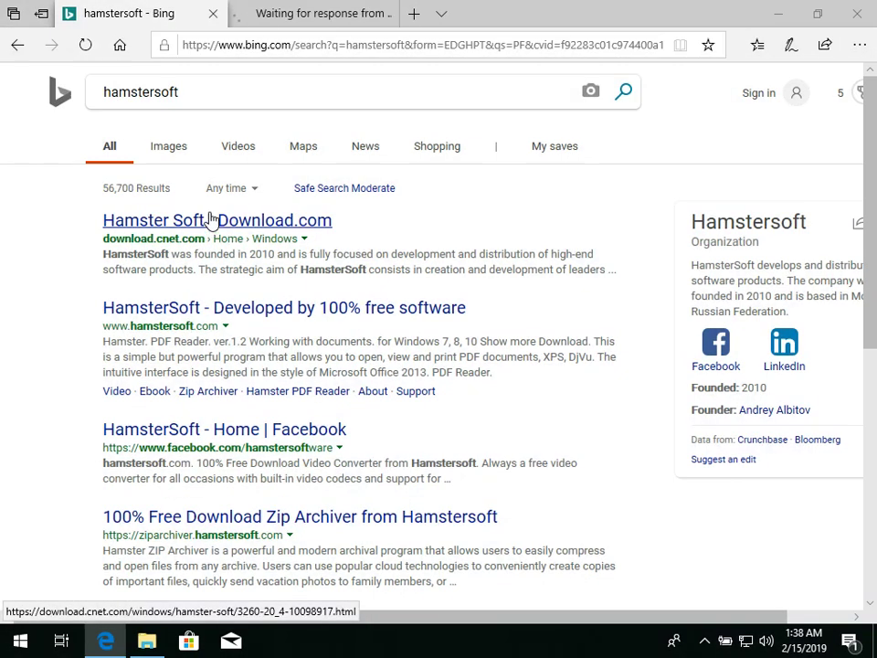
{"action": "left_click", "coordinate": [282, 20]}
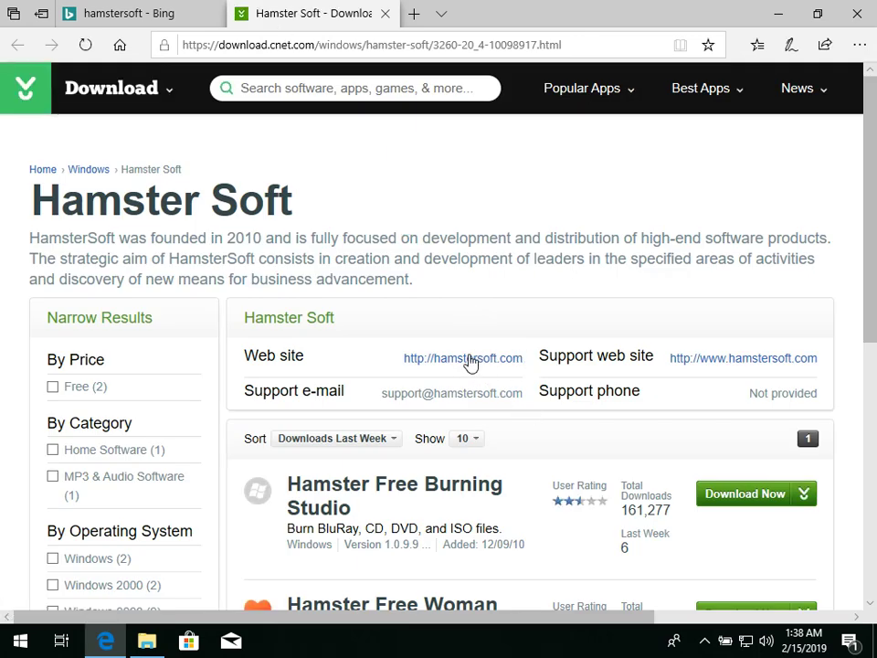
Open the developer's website hamstersoft.com from the Download.com page and close the other two tabs
{"action": "left_click_drag", "start_coordinate": [526, 358], "coordinate": [420, 363]}
{"action": "left_click", "coordinate": [399, 362]}
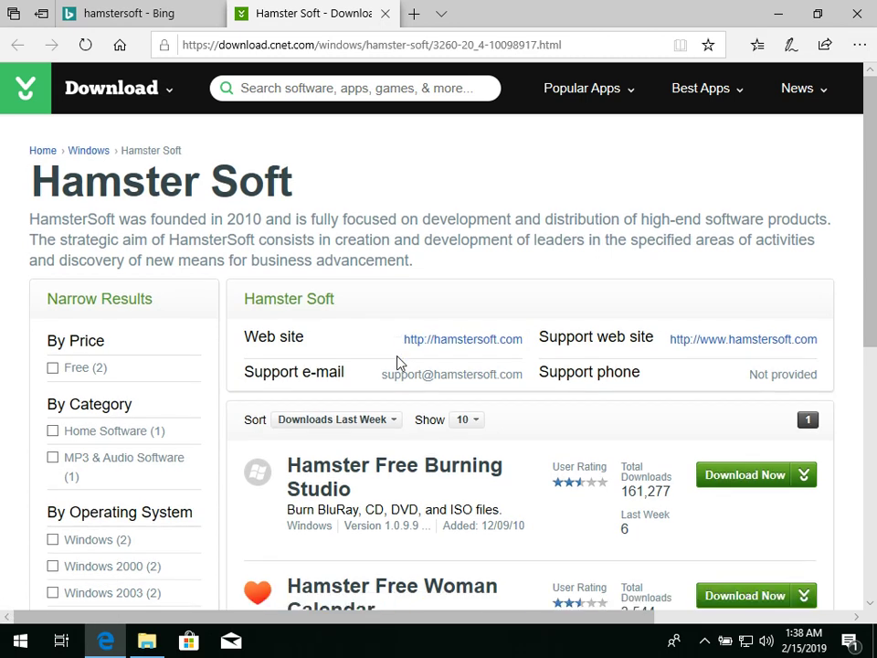
{"action": "left_click_drag", "start_coordinate": [391, 420], "coordinate": [527, 422]}
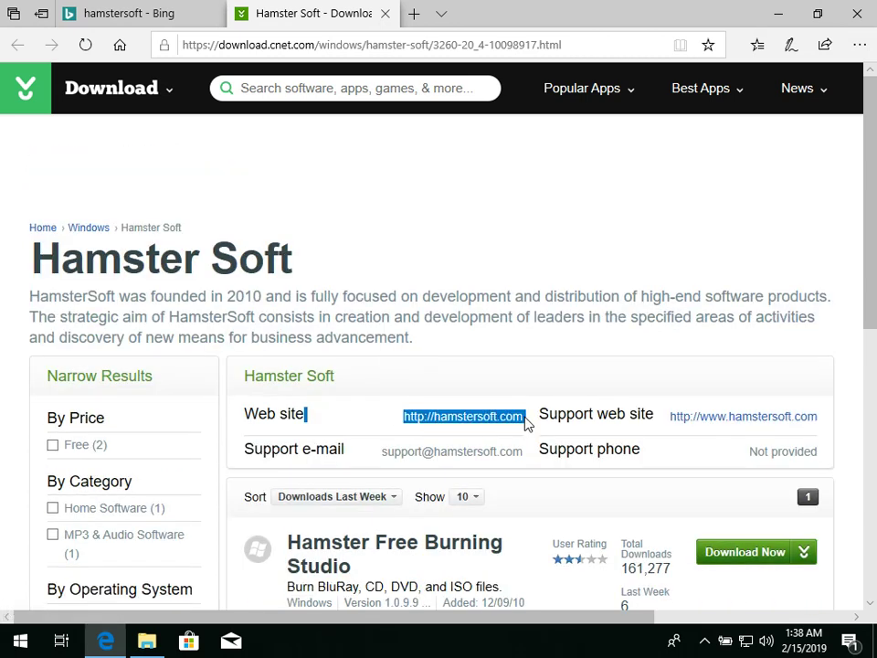
{"action": "left_click", "coordinate": [510, 423]}
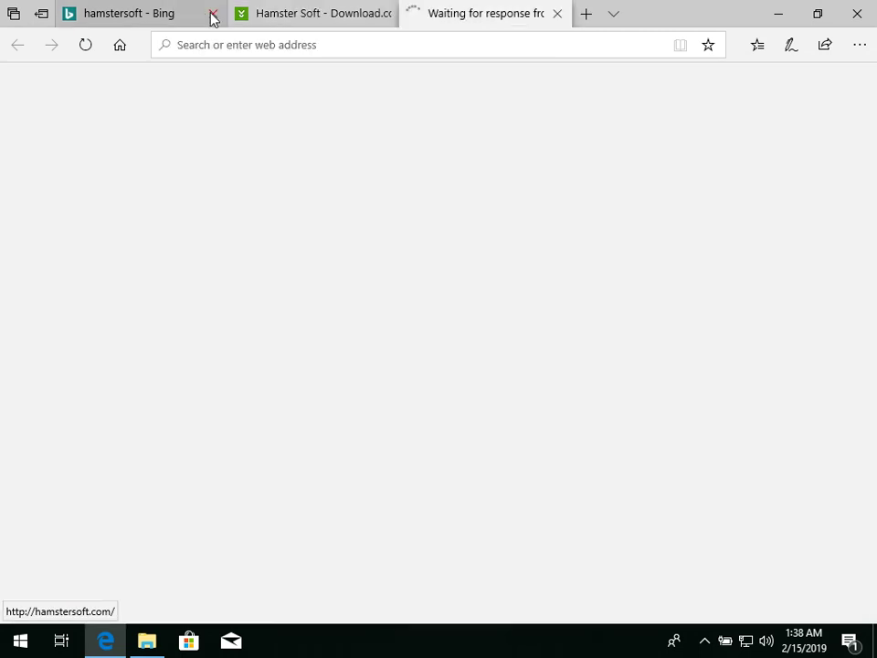
{"action": "left_click", "coordinate": [212, 14]}
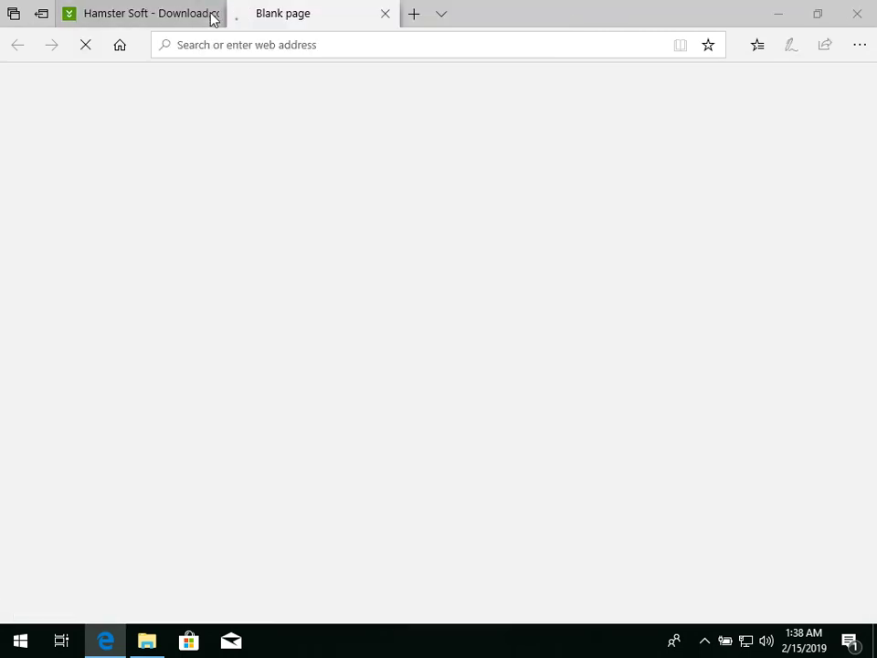
{"action": "left_click", "coordinate": [212, 14]}
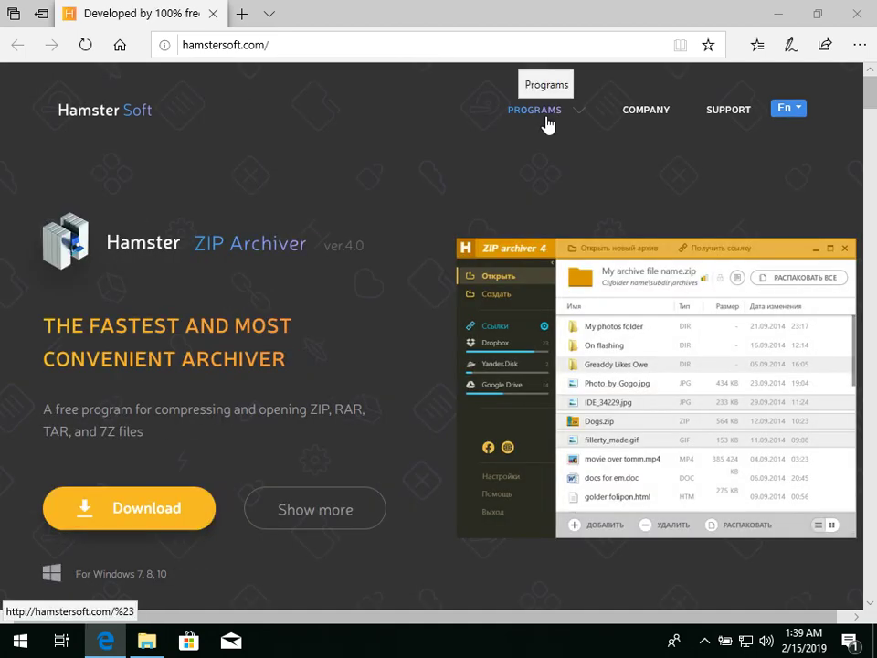
Download Hamster ZIP Archiver, save hamsterarc_v.4.0.0.59.exe and open its download folder
{"action": "left_click", "coordinate": [90, 514]}
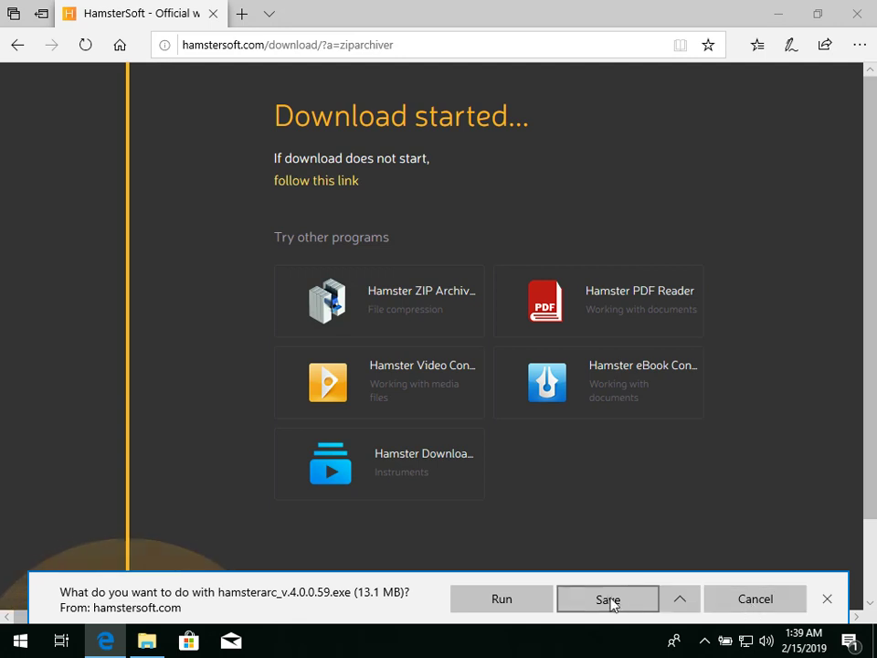
{"action": "left_click", "coordinate": [608, 599]}
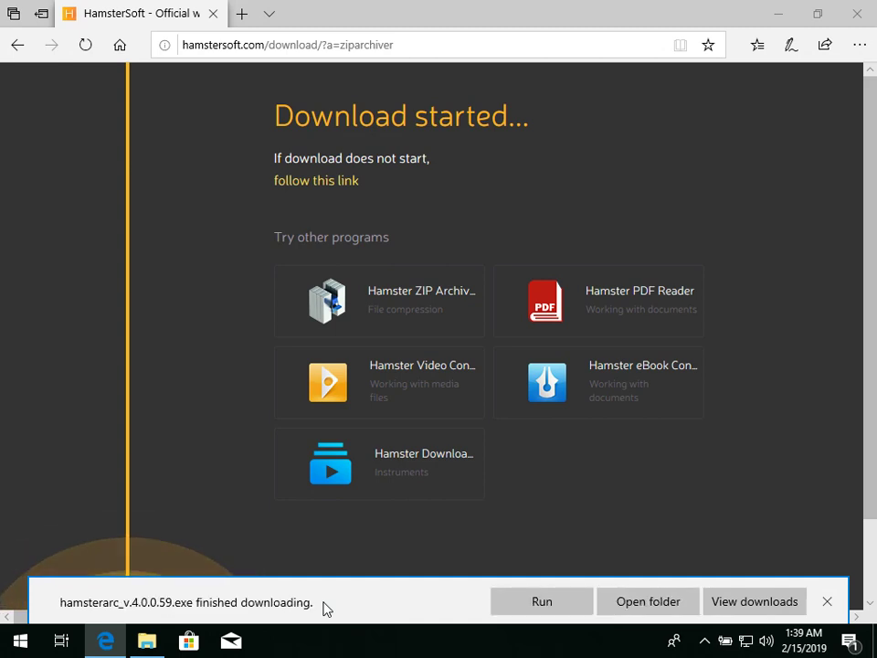
{"action": "left_click", "coordinate": [646, 601]}
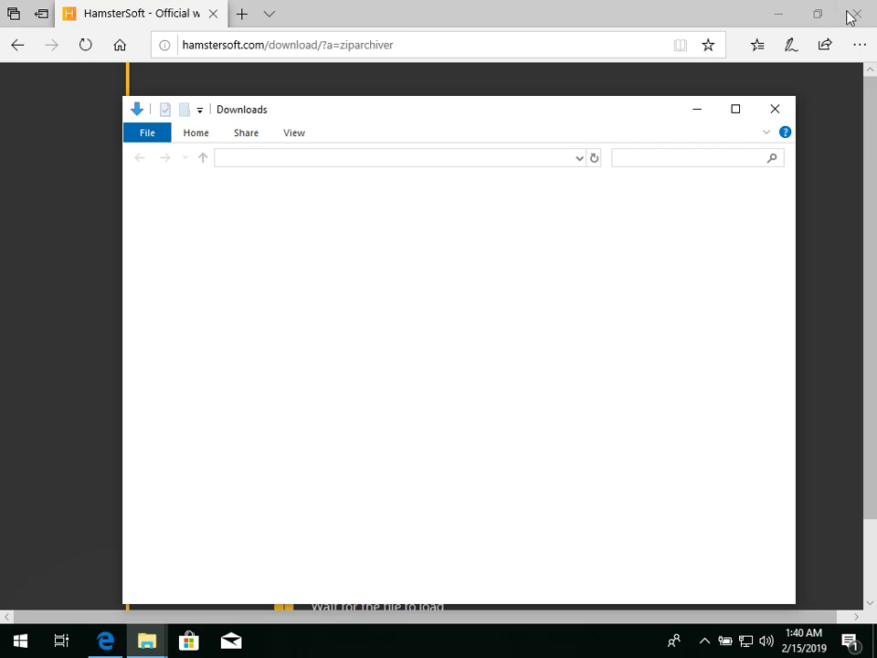
Close the browser and the This PC window, keeping only the Downloads window open
{"action": "left_click", "coordinate": [460, 89]}
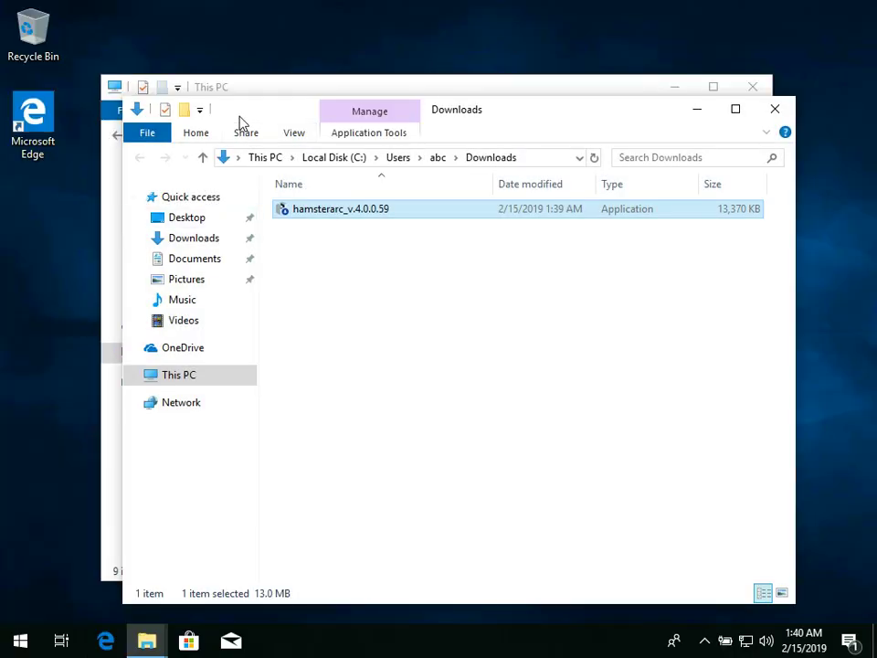
{"action": "left_click_drag", "start_coordinate": [240, 120], "coordinate": [262, 127]}
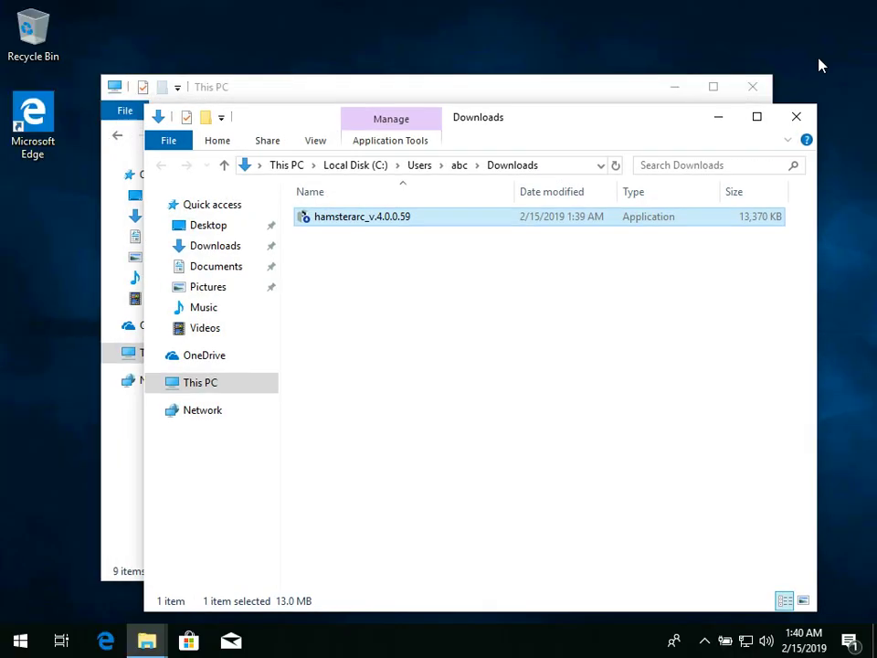
{"action": "left_click", "coordinate": [762, 85]}
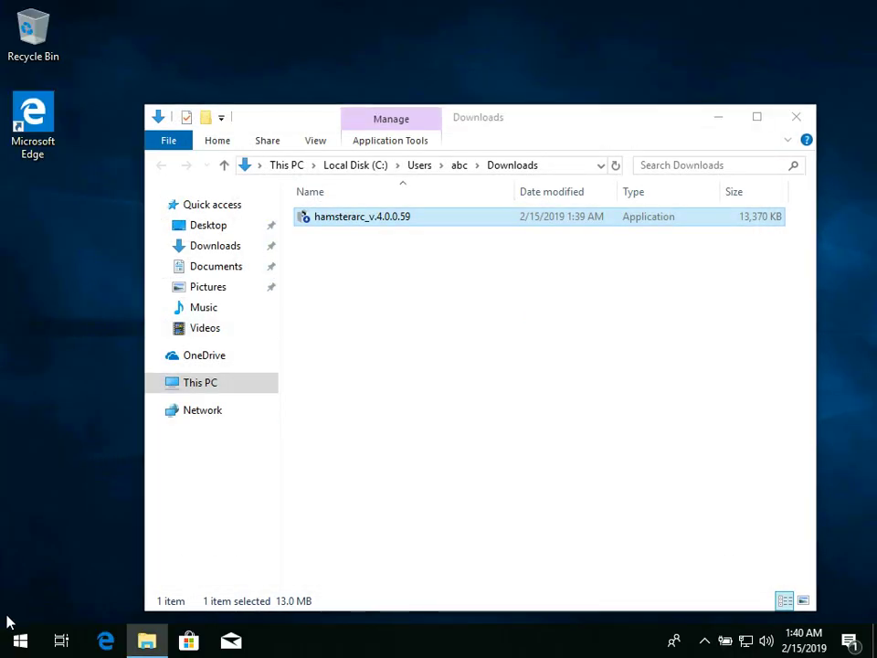
Open the Apps & features settings page and arrange the Settings and Downloads windows so both can be seen
{"action": "left_click", "coordinate": [17, 639]}
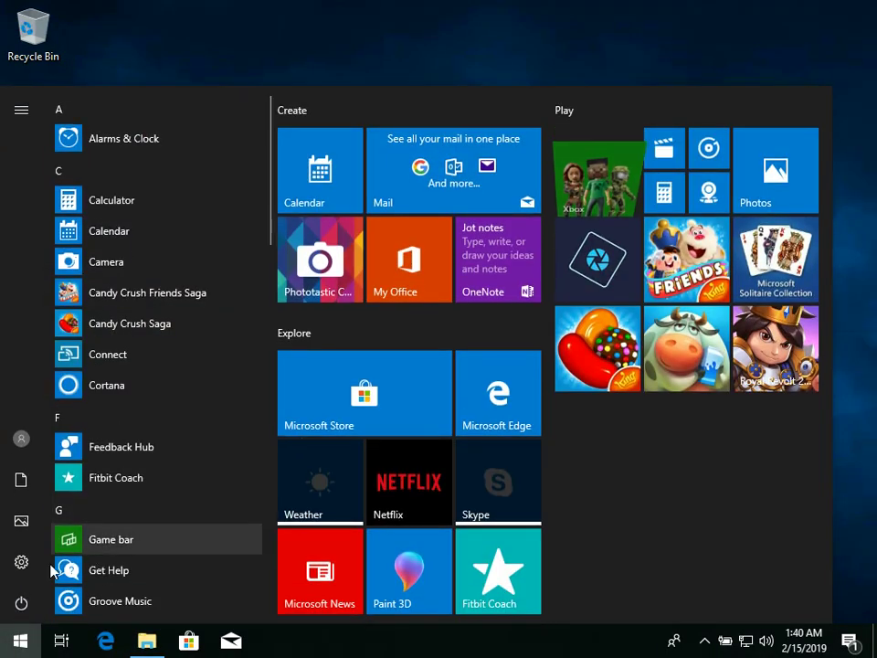
{"action": "left_click", "coordinate": [34, 566]}
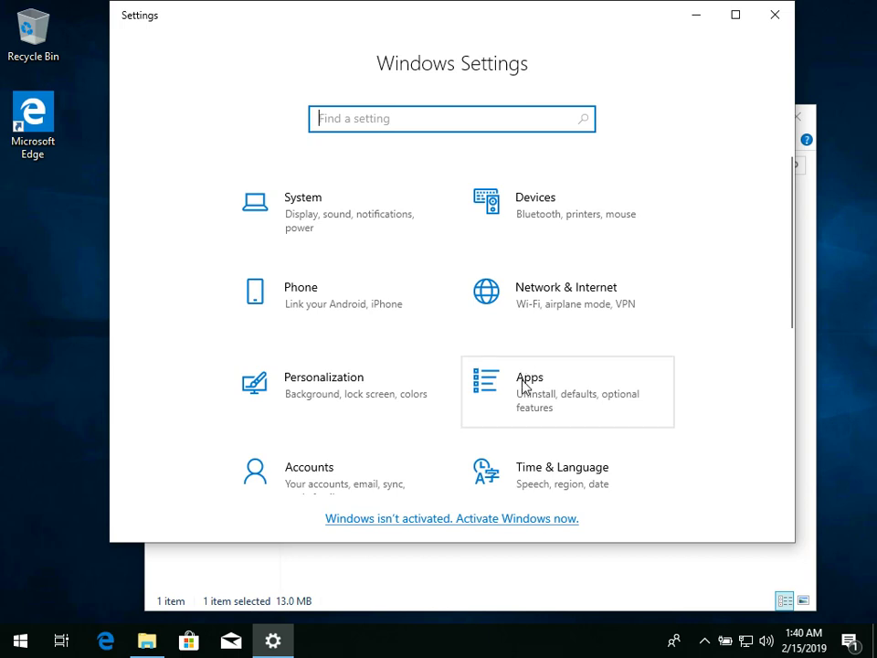
{"action": "left_click_drag", "start_coordinate": [440, 19], "coordinate": [329, 56]}
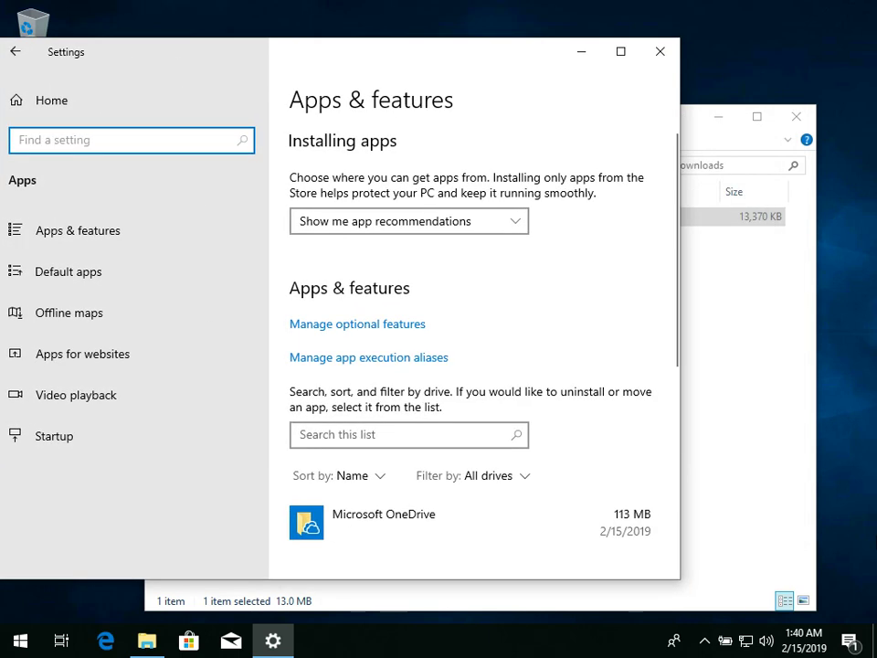
{"action": "left_click", "coordinate": [798, 499]}
{"action": "left_click_drag", "start_coordinate": [346, 129], "coordinate": [426, 138]}
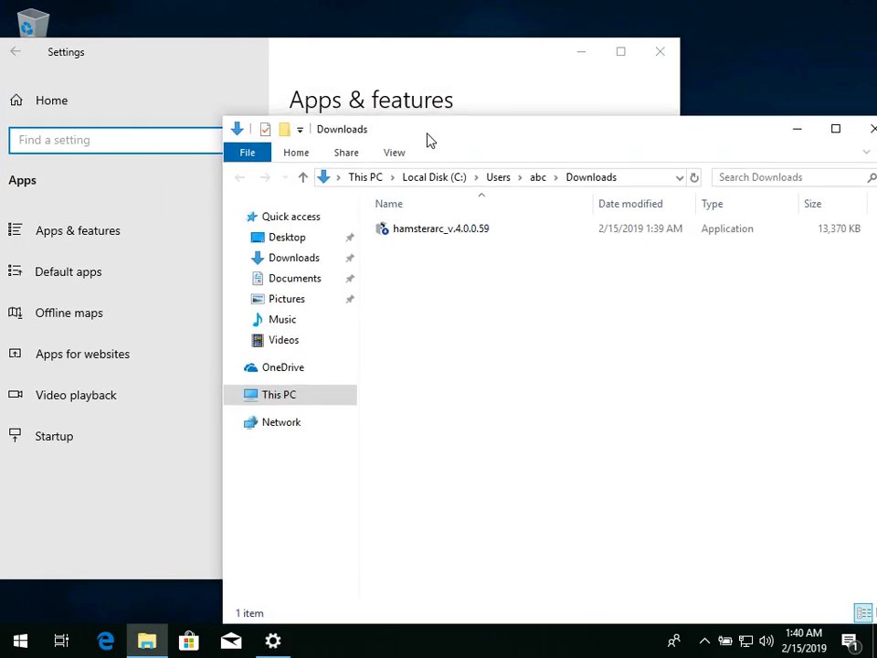
Run hamsterarc_v.4.0.0.59 from Downloads, allow it to make changes to the device and use English as the setup language
{"action": "double_click", "coordinate": [435, 230]}
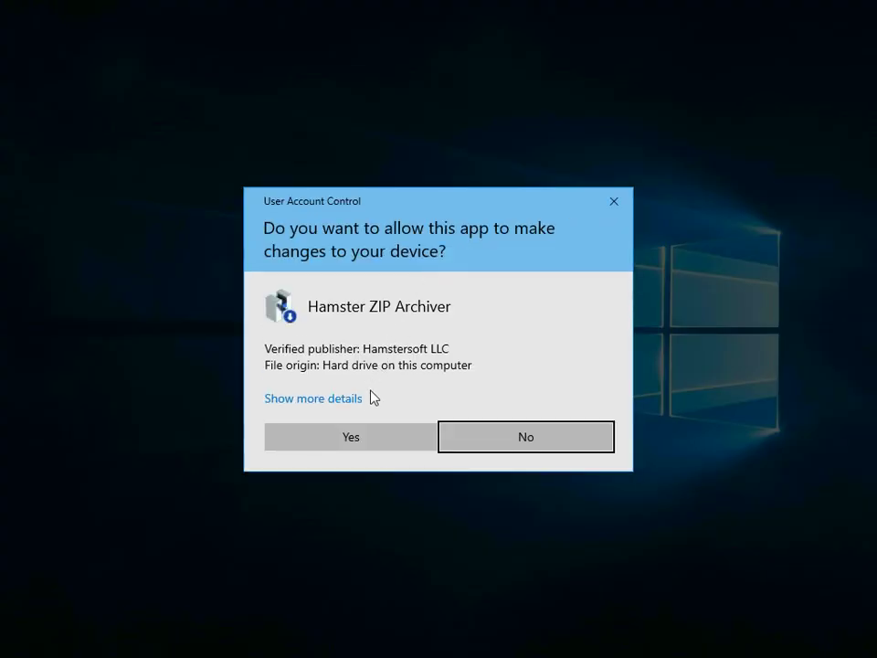
{"action": "left_click", "coordinate": [366, 430]}
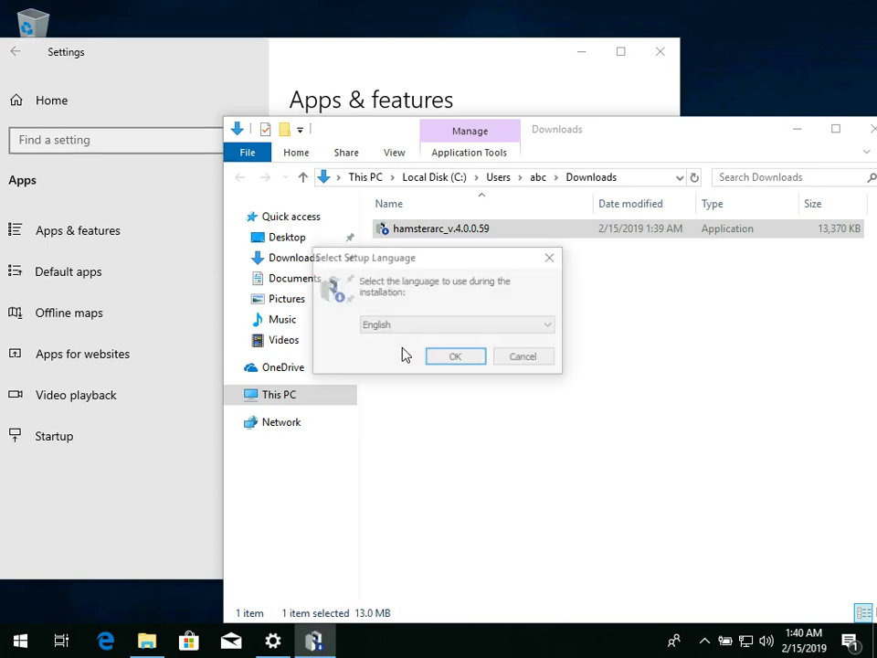
{"action": "left_click", "coordinate": [431, 358]}
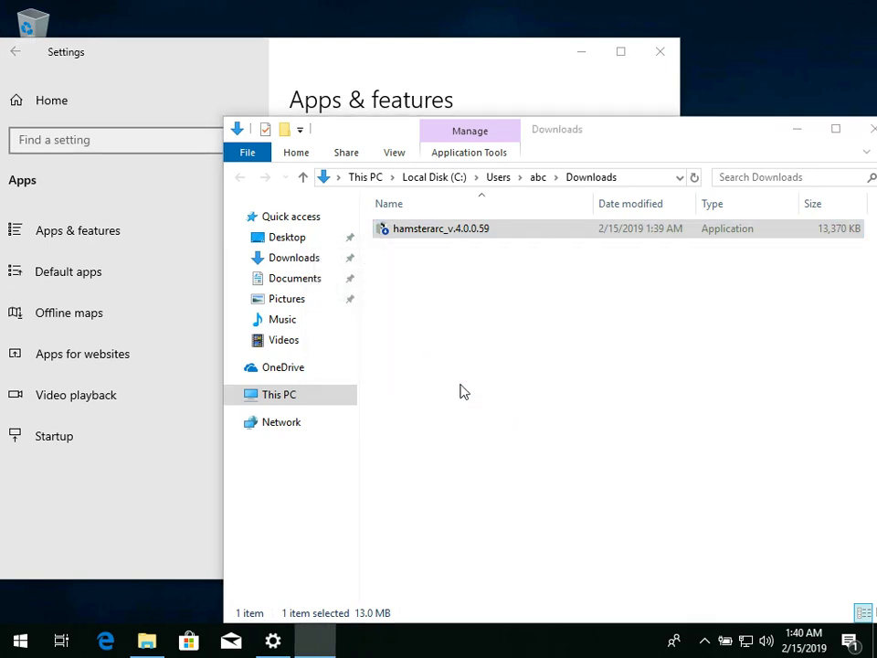
Read through the Hamster ZIP Archiver license agreement in the setup wizard down to its closing note
{"action": "left_click", "coordinate": [525, 464]}
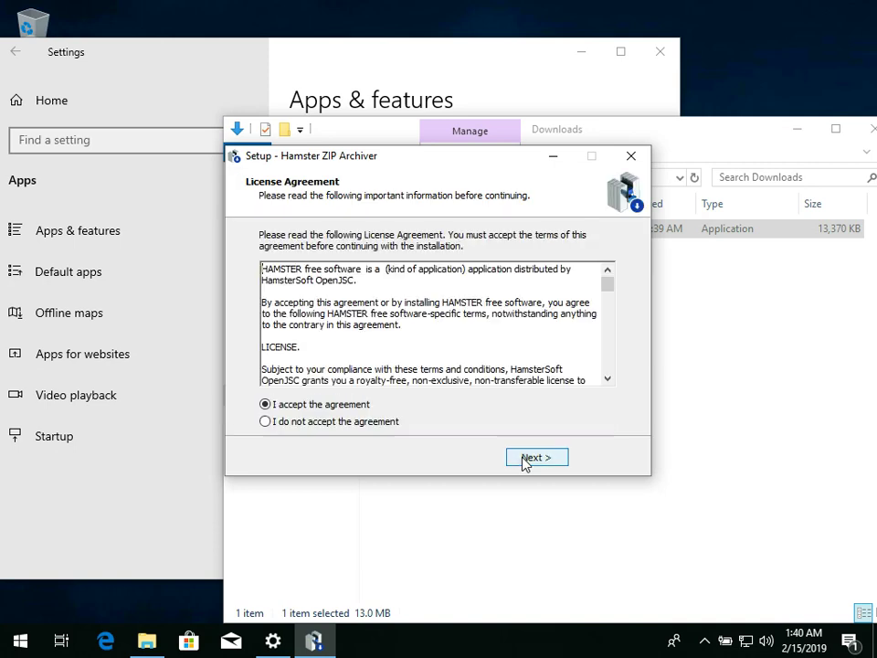
{"action": "left_click", "coordinate": [525, 464]}
{"action": "left_click", "coordinate": [489, 457]}
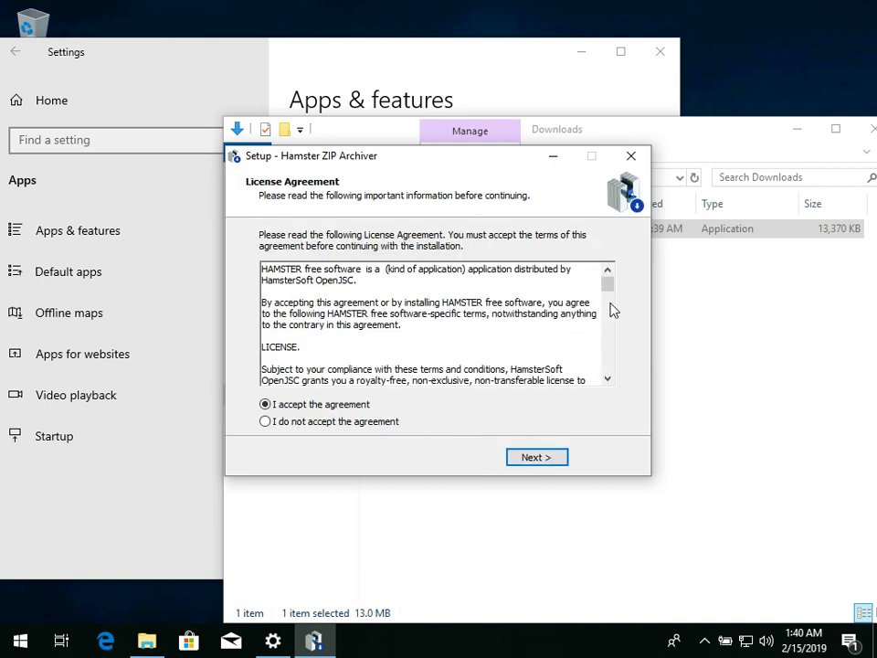
{"action": "scroll", "coordinate": [612, 298], "scroll_direction": "down", "scroll_amount": 4}
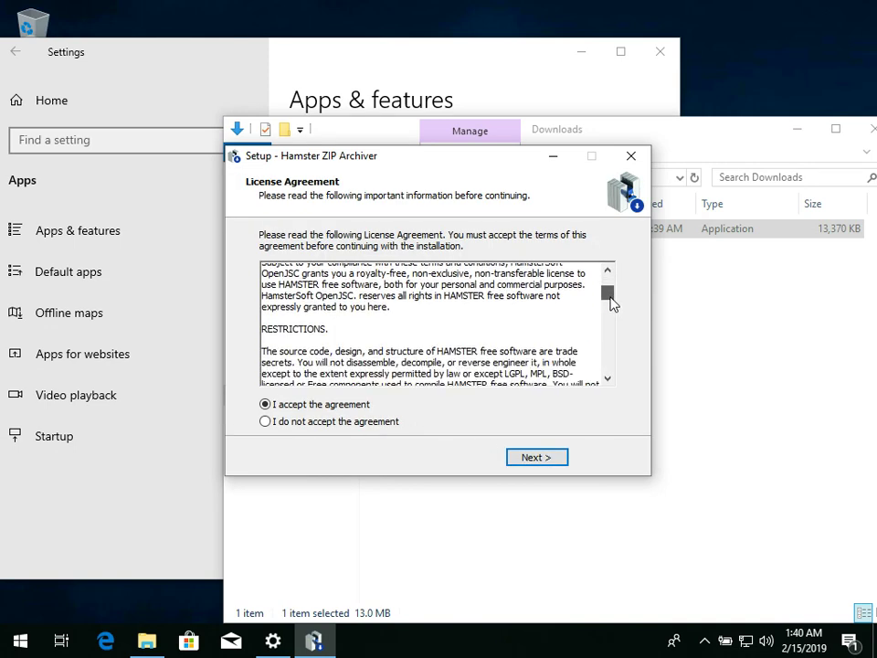
{"action": "left_click_drag", "start_coordinate": [612, 307], "coordinate": [610, 317]}
{"action": "left_click_drag", "start_coordinate": [608, 324], "coordinate": [604, 377]}
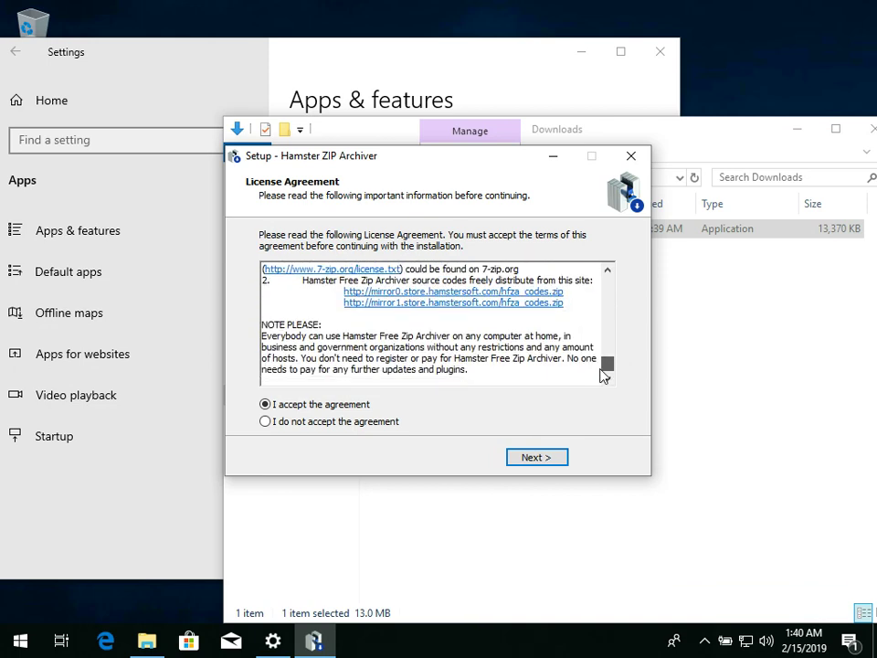
Accept the license, install Hamster ZIP Archiver with the default destination and Start menu folders, and finish setup with launching enabled
{"action": "left_click", "coordinate": [538, 459]}
{"action": "left_click", "coordinate": [516, 459]}
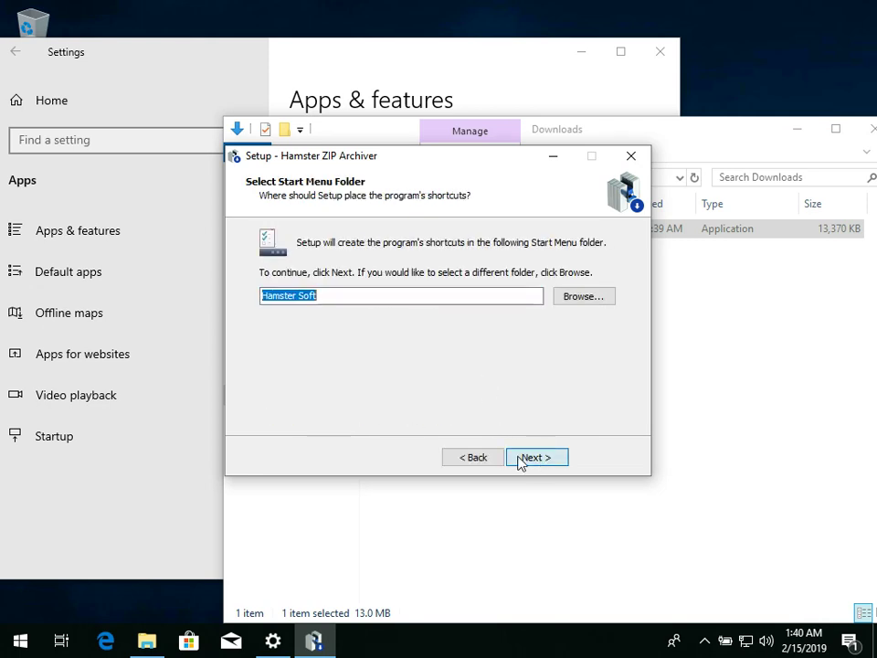
{"action": "left_click", "coordinate": [518, 460]}
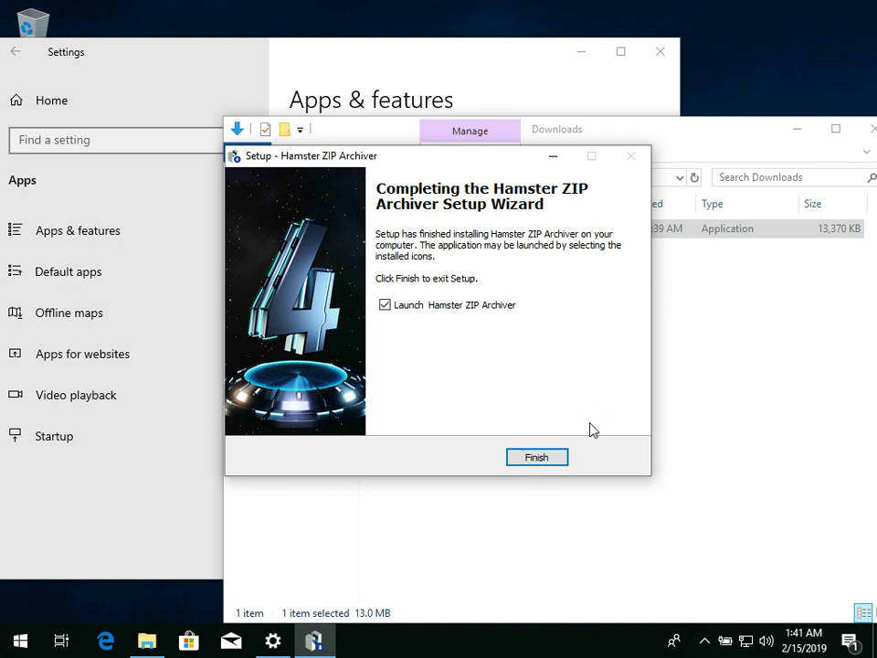
{"action": "left_click", "coordinate": [550, 461]}
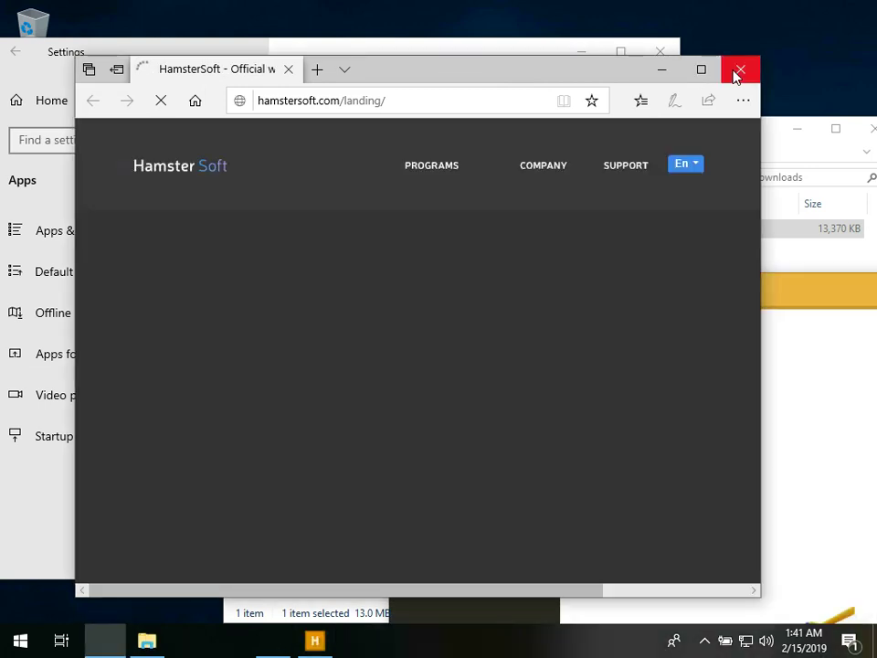
Close the hamstersoft.com browser window, then shrink and reposition the ZIP Archiver window so it fits on the screen
{"action": "left_click", "coordinate": [738, 72]}
{"action": "left_click_drag", "start_coordinate": [651, 303], "coordinate": [306, 71]}
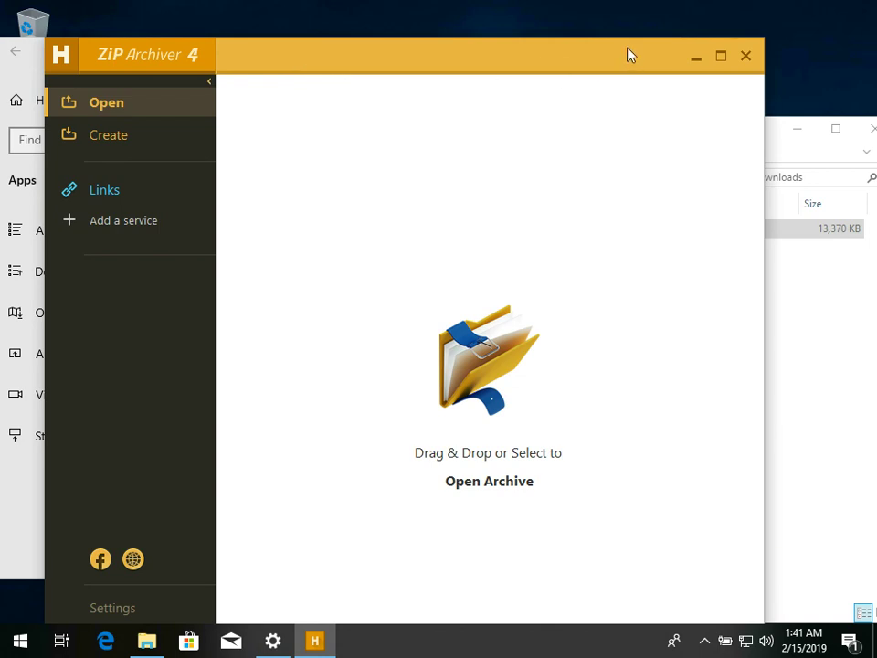
{"action": "left_click_drag", "start_coordinate": [627, 40], "coordinate": [616, 192]}
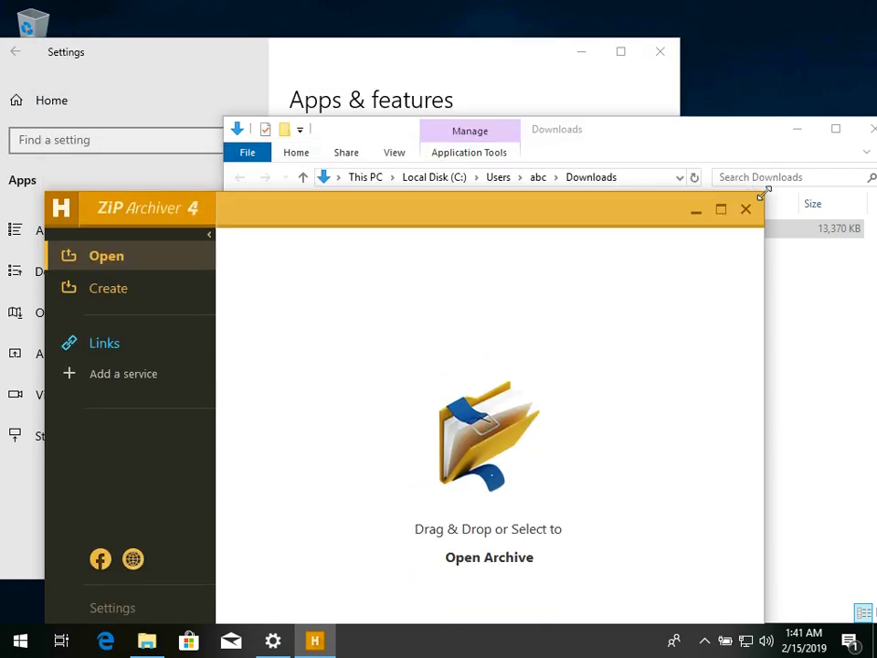
{"action": "left_click_drag", "start_coordinate": [764, 193], "coordinate": [561, 138]}
{"action": "left_click_drag", "start_coordinate": [366, 162], "coordinate": [434, 58]}
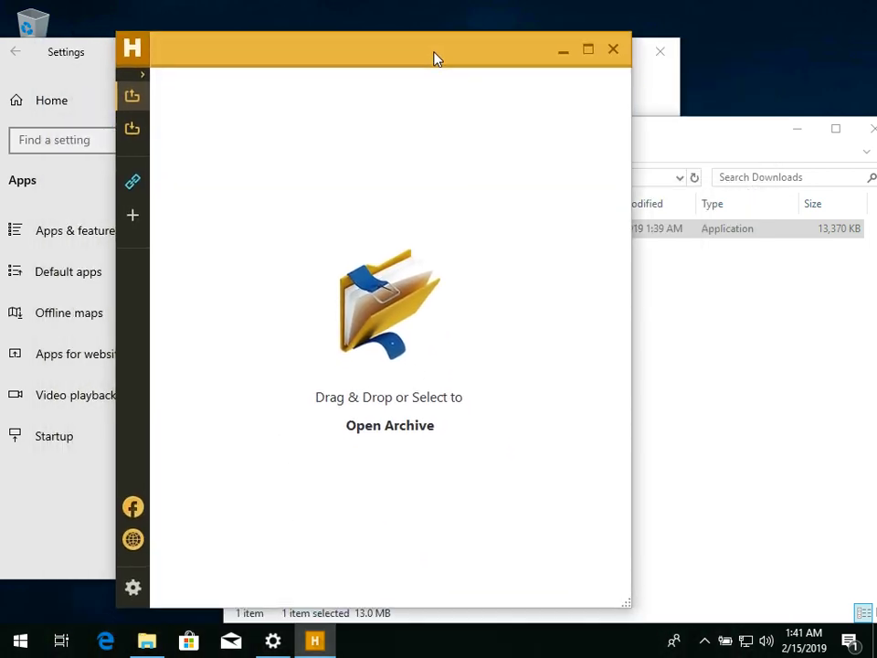
Open ZIP Archiver's settings, review the options down to the version information and check for updates
{"action": "left_click", "coordinate": [133, 595]}
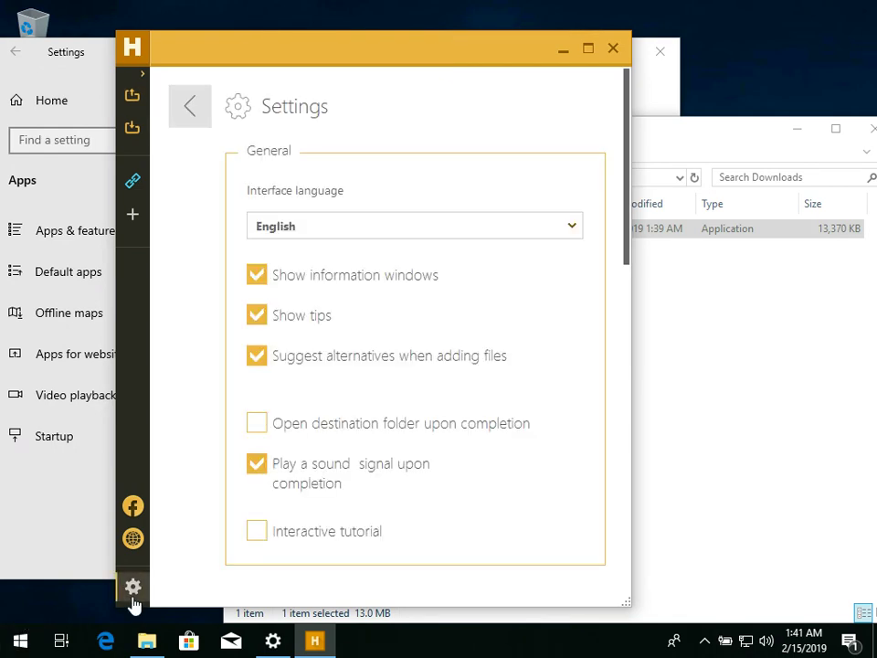
{"action": "left_click_drag", "start_coordinate": [115, 548], "coordinate": [72, 548]}
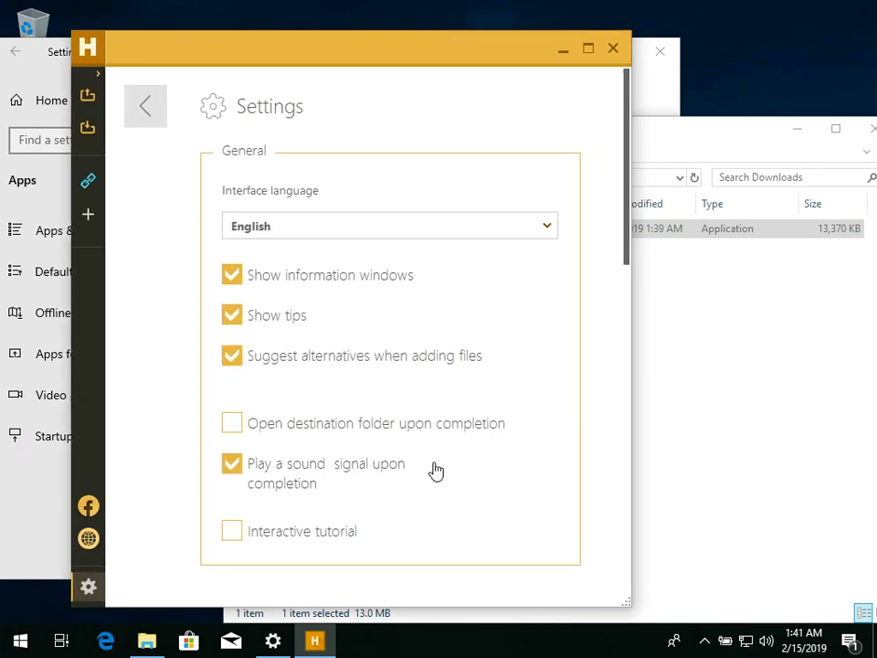
{"action": "scroll", "coordinate": [491, 315], "scroll_direction": "down", "scroll_amount": 10}
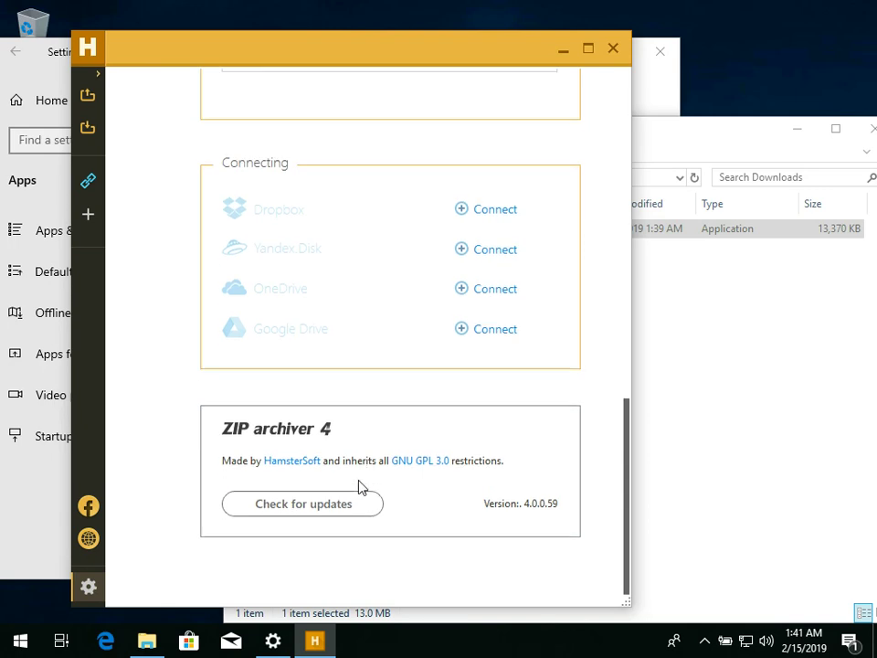
{"action": "left_click", "coordinate": [348, 502]}
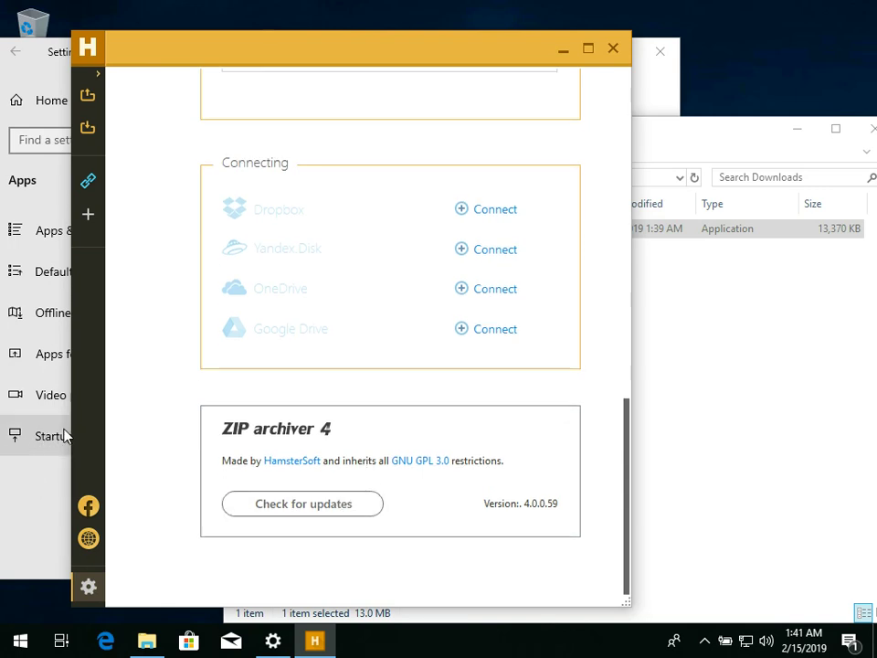
Maximize the ZIP Archiver window to view its full layout, then close the program
{"action": "left_click_drag", "start_coordinate": [65, 421], "coordinate": [4, 421]}
{"action": "left_click_drag", "start_coordinate": [305, 47], "coordinate": [401, 40]}
{"action": "double_click", "coordinate": [401, 40]}
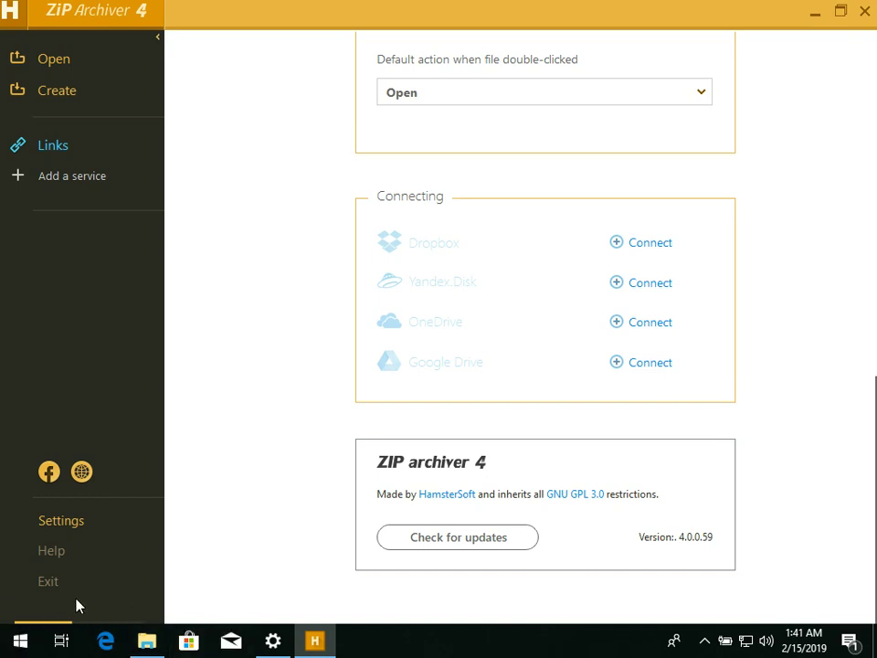
{"action": "left_click", "coordinate": [862, 16]}
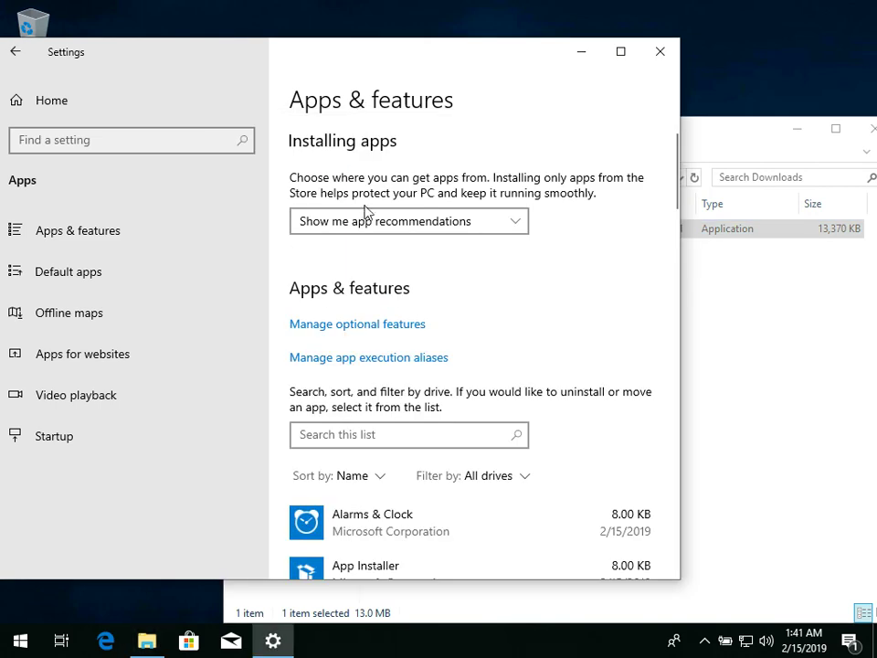
Search the installed apps for "hamster" and completely uninstall Hamster ZIP Archiver 4.0.0.59
{"action": "left_click", "coordinate": [376, 426]}
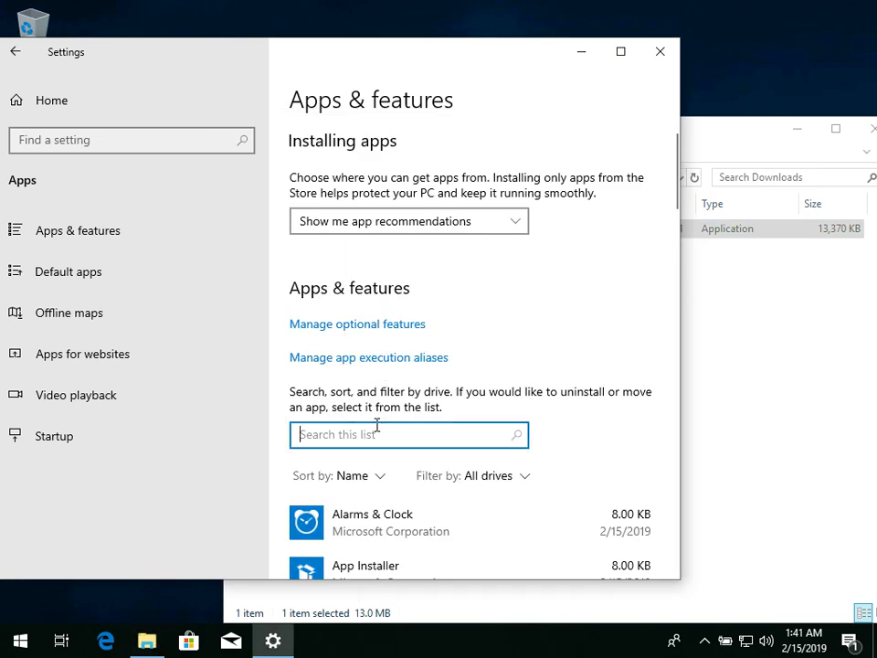
{"action": "type", "text": "hamster"}
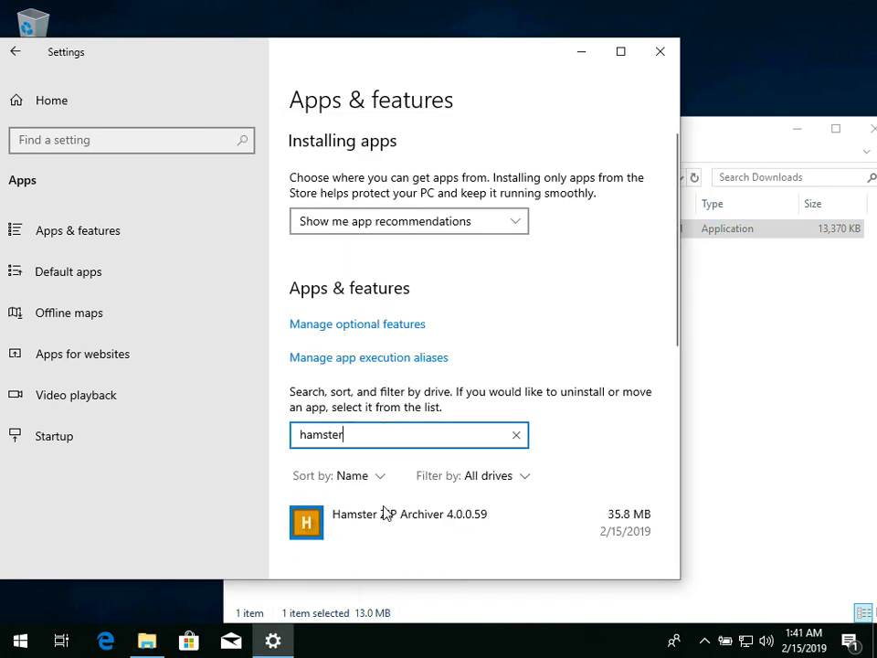
{"action": "left_click", "coordinate": [386, 517]}
{"action": "scroll", "coordinate": [579, 516], "scroll_direction": "down", "scroll_amount": 3}
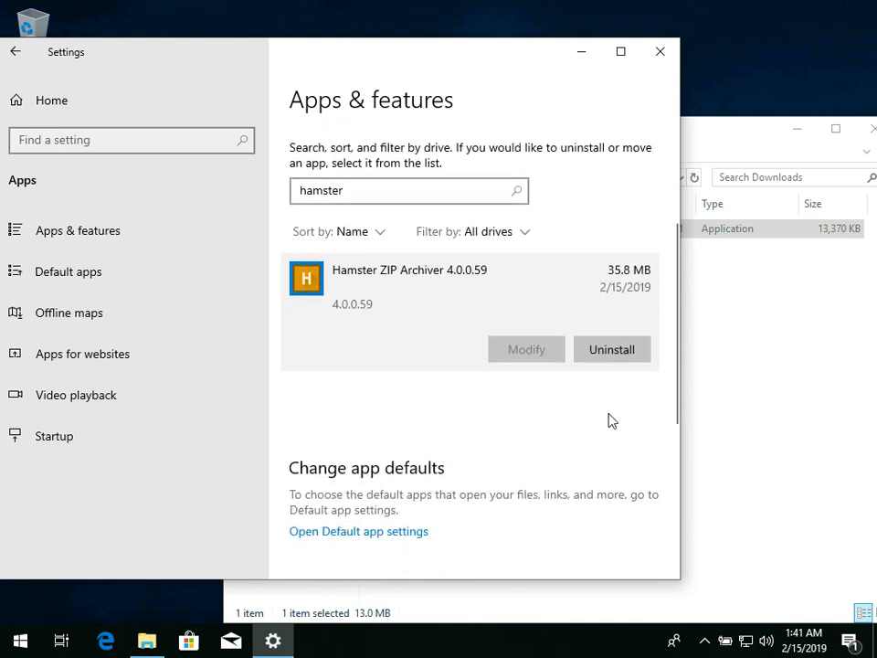
{"action": "left_click", "coordinate": [604, 359]}
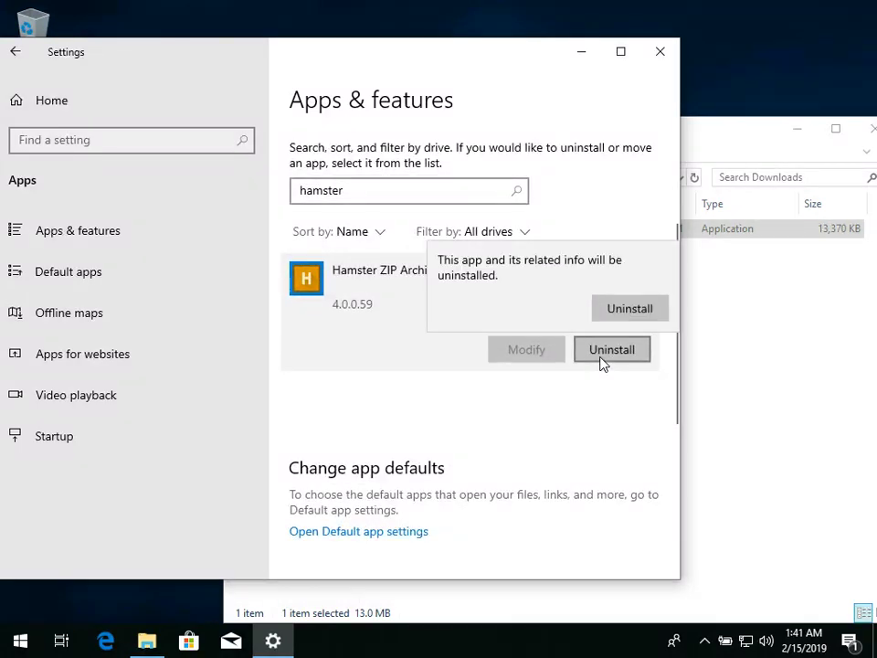
{"action": "left_click", "coordinate": [606, 309]}
{"action": "left_click", "coordinate": [321, 436]}
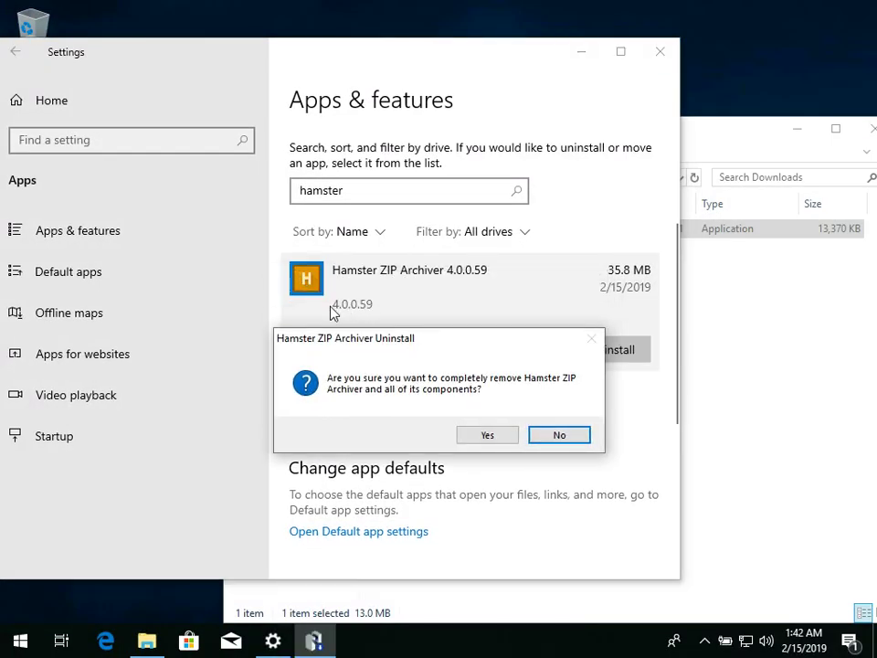
{"action": "left_click", "coordinate": [487, 435]}
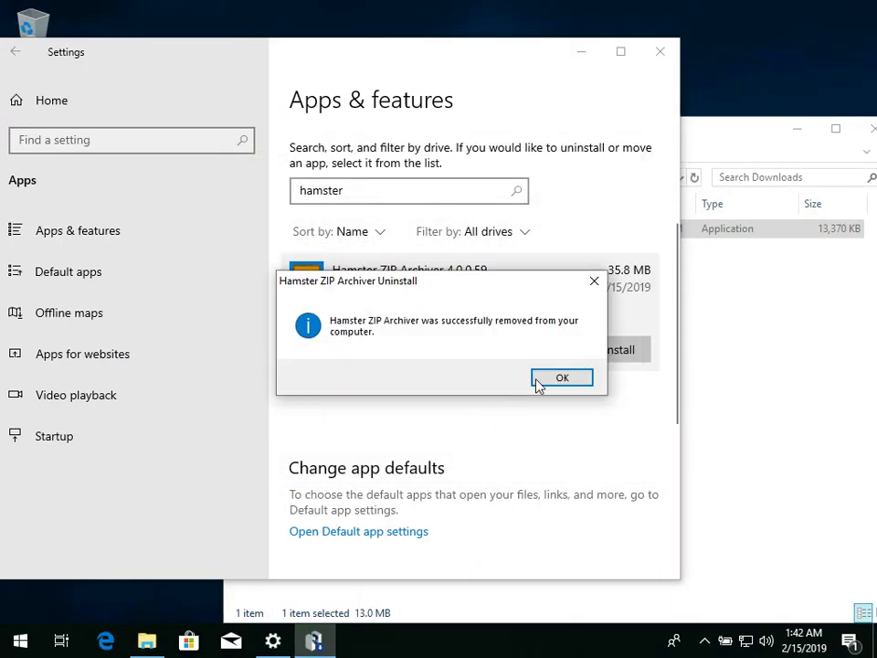
{"action": "left_click", "coordinate": [545, 383]}
Search the installed apps for "yandex" and clear the search field
{"action": "left_click", "coordinate": [464, 196]}
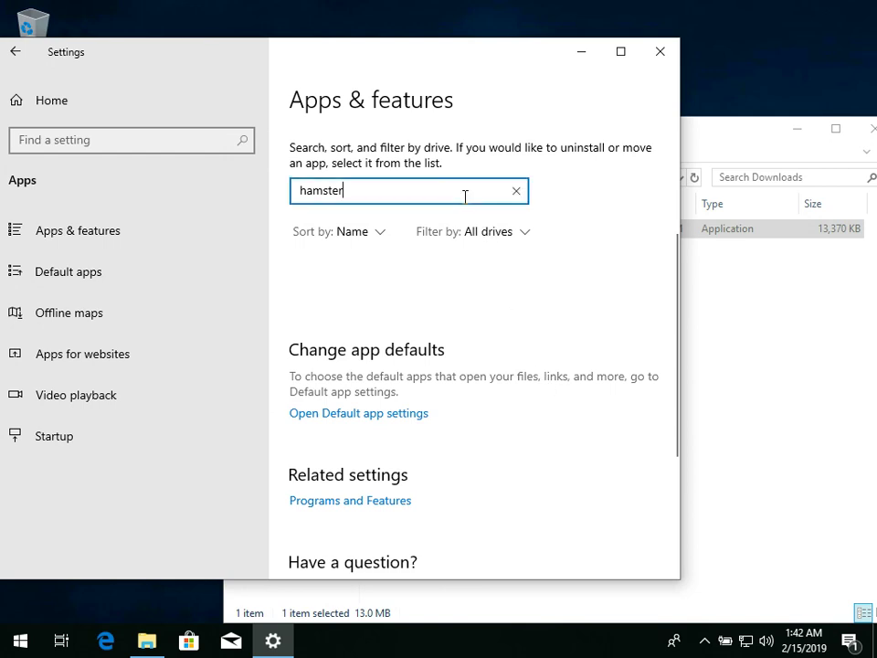
{"action": "key", "text": "ctrl+a"}
{"action": "key", "text": "BackSpace"}
{"action": "type", "text": "yandex"}
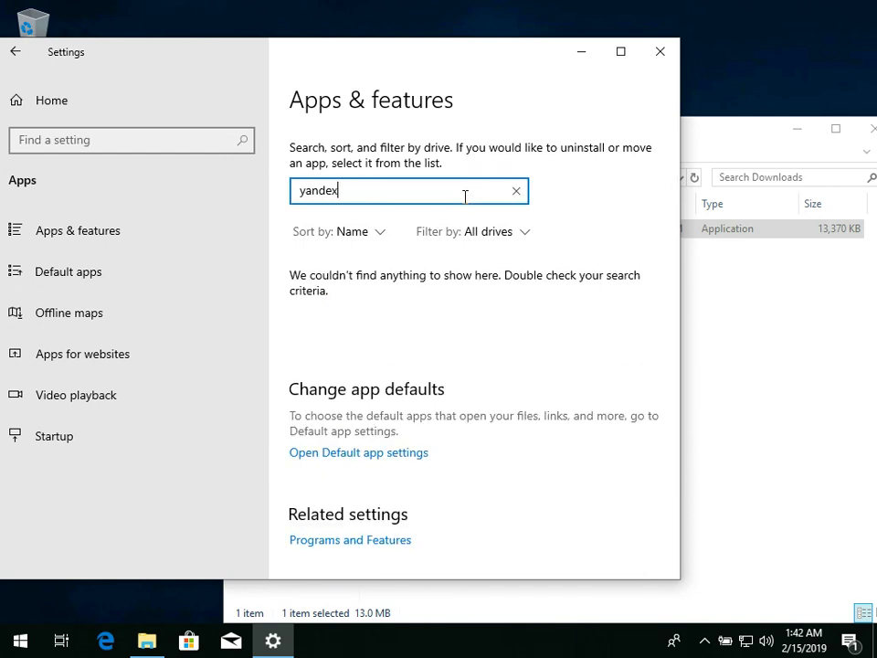
{"action": "key", "text": "ctrl+a"}
{"action": "key", "text": "BackSpace"}
Reinstall Hamster ZIP Archiver from hamsterarc_v.4.0.0.59 in English, using the default destination folder and launching the program at the end
{"action": "double_click", "coordinate": [511, 229]}
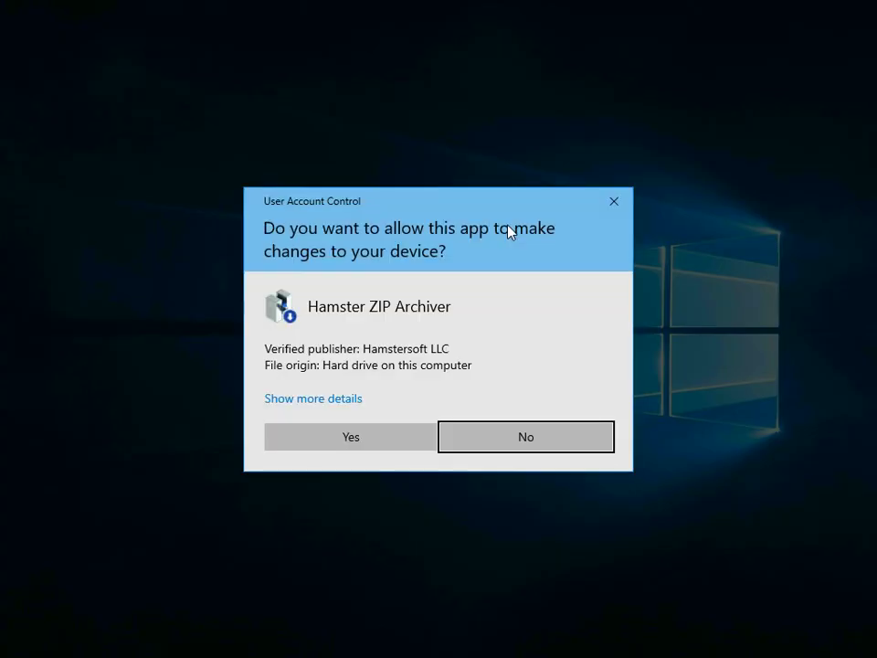
{"action": "left_click", "coordinate": [399, 435]}
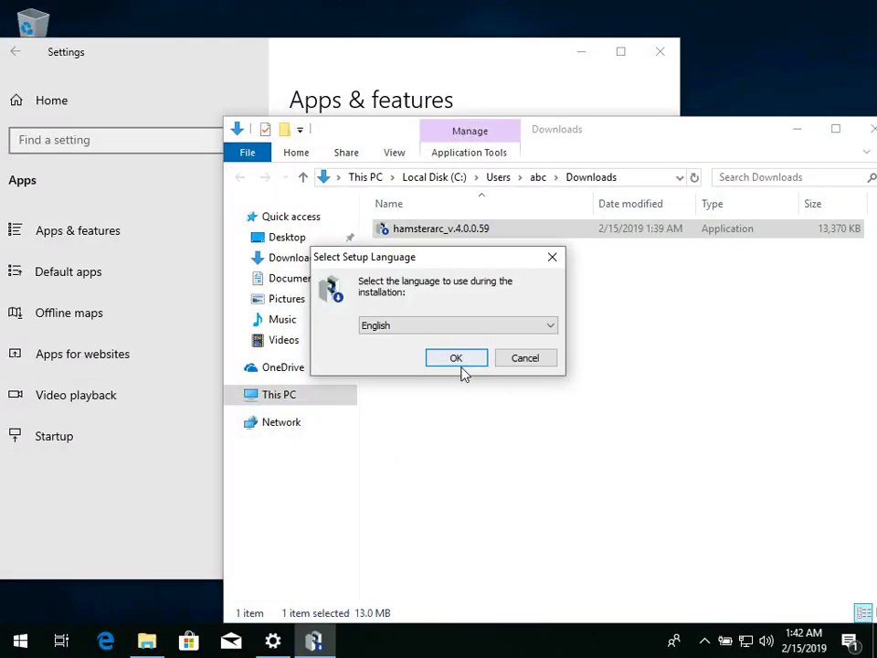
{"action": "left_click", "coordinate": [460, 364]}
{"action": "left_click", "coordinate": [541, 457]}
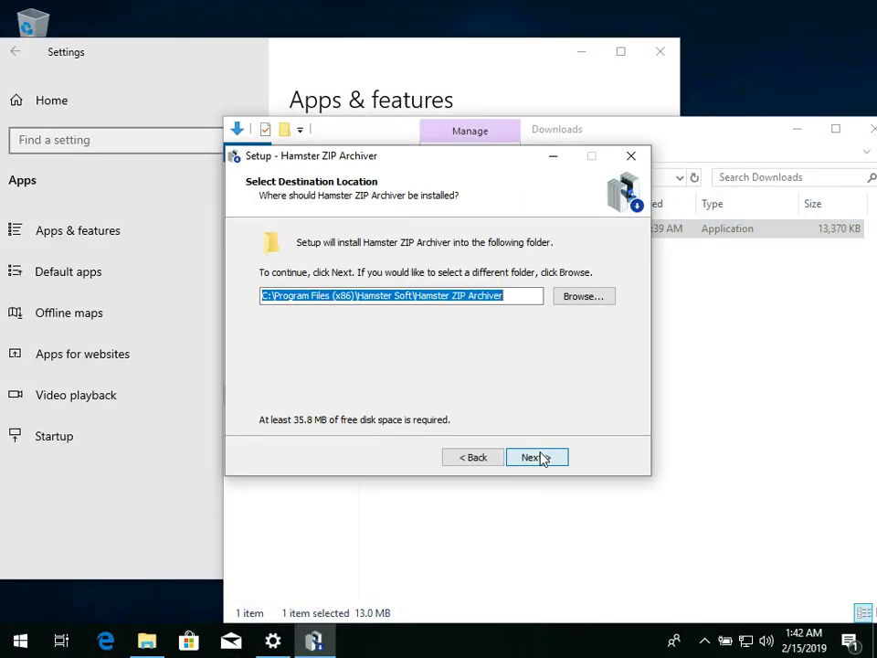
{"action": "left_click", "coordinate": [541, 457]}
{"action": "left_click", "coordinate": [541, 456]}
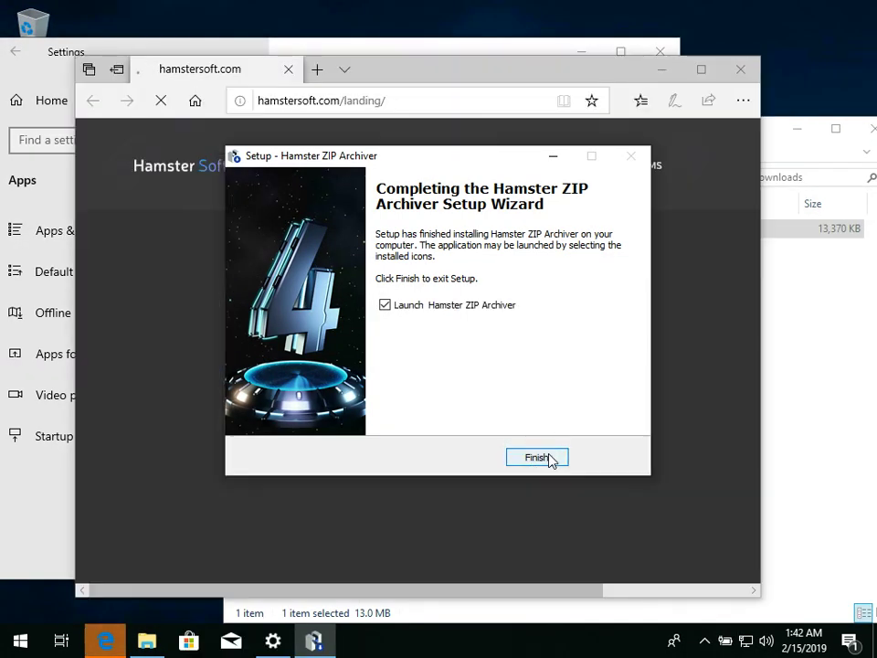
{"action": "left_click", "coordinate": [548, 454]}
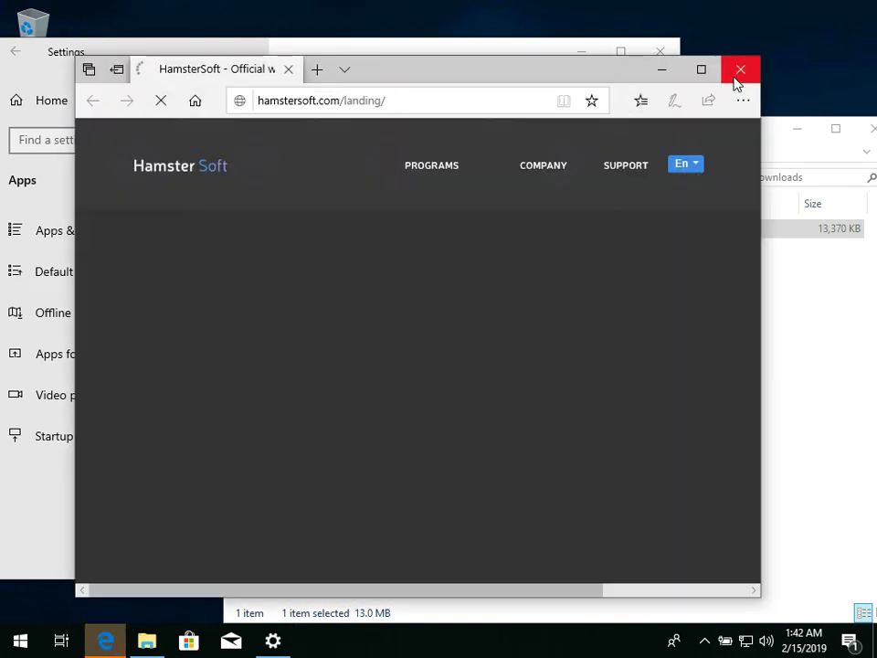
Close the Hamster Soft landing page, dismiss the archive-opening dialog and move the ZIP Archiver window fully into view
{"action": "left_click", "coordinate": [737, 71]}
{"action": "left_click_drag", "start_coordinate": [680, 139], "coordinate": [615, 121]}
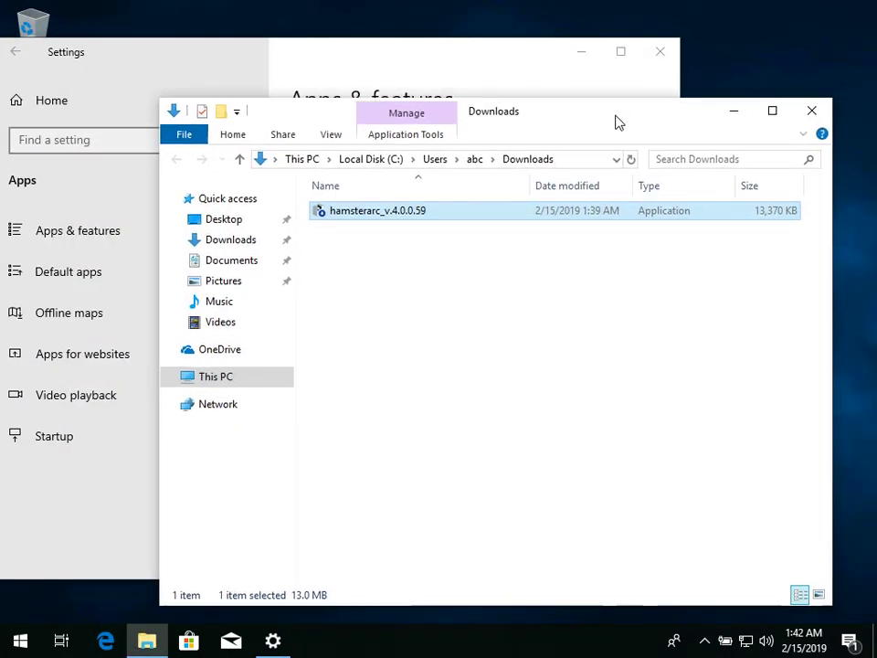
{"action": "left_click", "coordinate": [509, 392]}
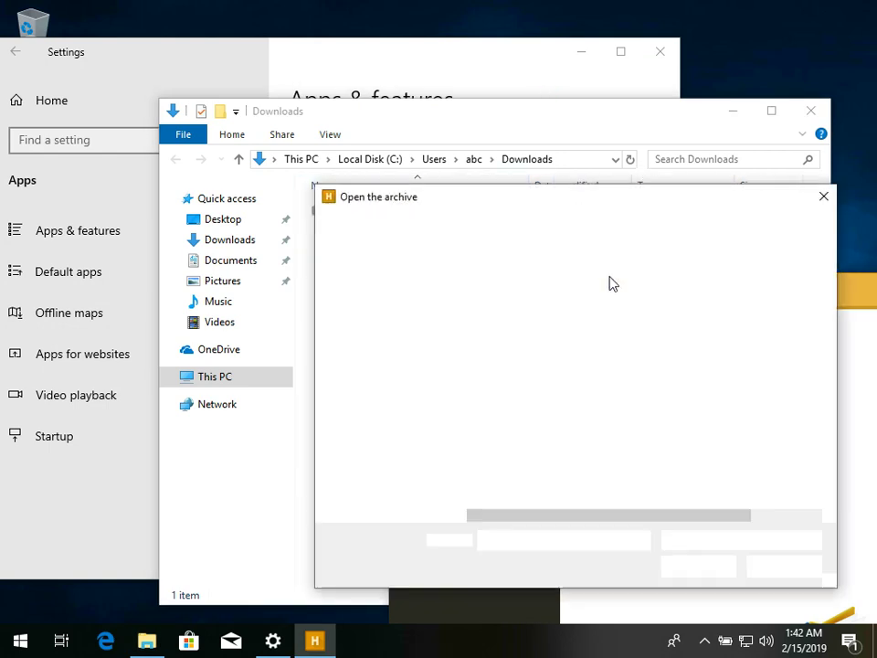
{"action": "key", "text": "Escape"}
{"action": "left_click_drag", "start_coordinate": [835, 298], "coordinate": [497, 33]}
Open ZIP Archiver's settings at the version and update section and maximize the window
{"action": "left_click", "coordinate": [139, 581]}
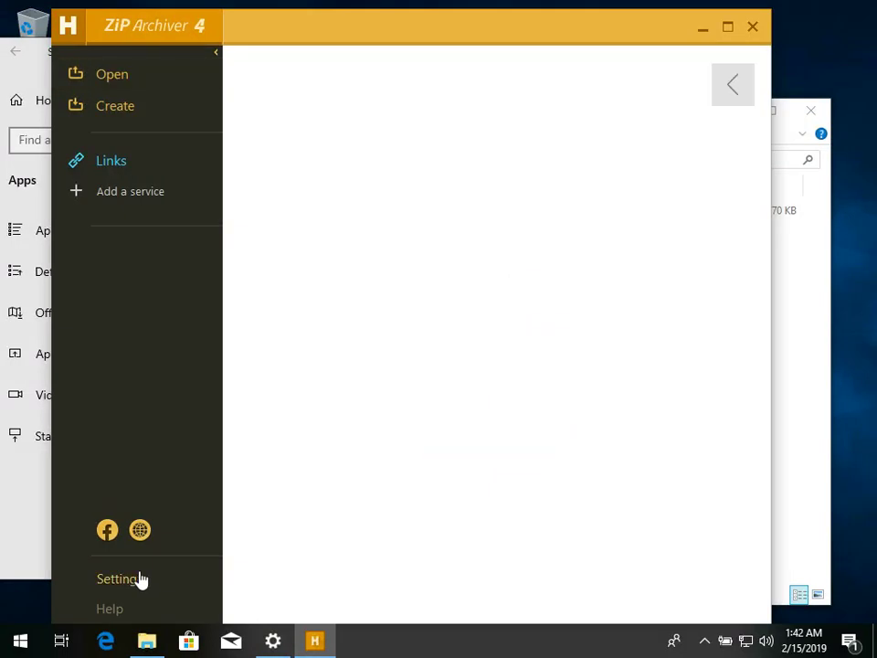
{"action": "scroll", "coordinate": [513, 384], "scroll_direction": "down", "scroll_amount": 8}
{"action": "scroll", "coordinate": [509, 399], "scroll_direction": "down", "scroll_amount": 5}
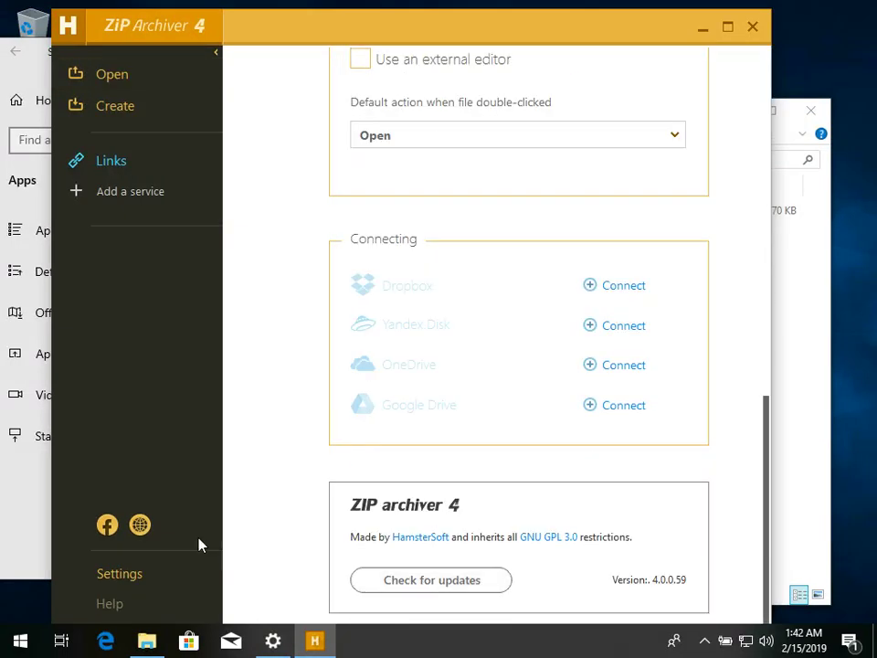
{"action": "double_click", "coordinate": [267, 43]}
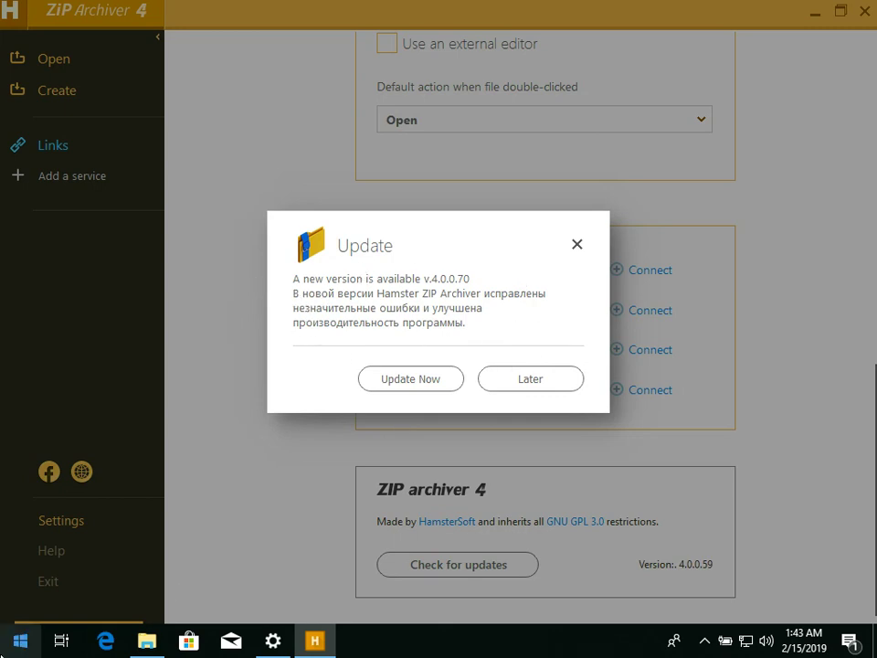
Start Snipping Tool from the Windows Accessories and switch from it to Snip & Sketch
{"action": "left_click", "coordinate": [20, 640]}
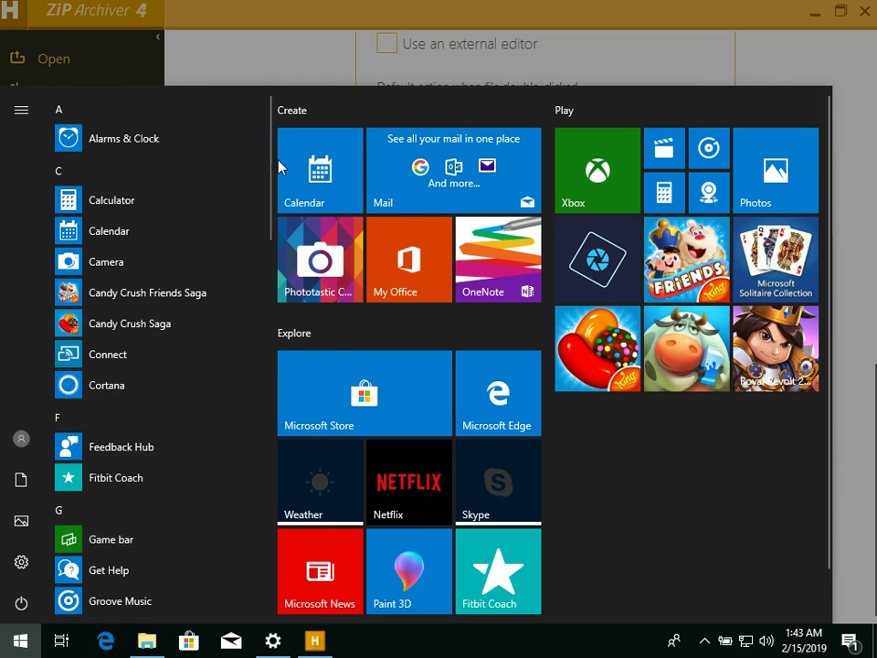
{"action": "left_click_drag", "start_coordinate": [271, 163], "coordinate": [260, 539]}
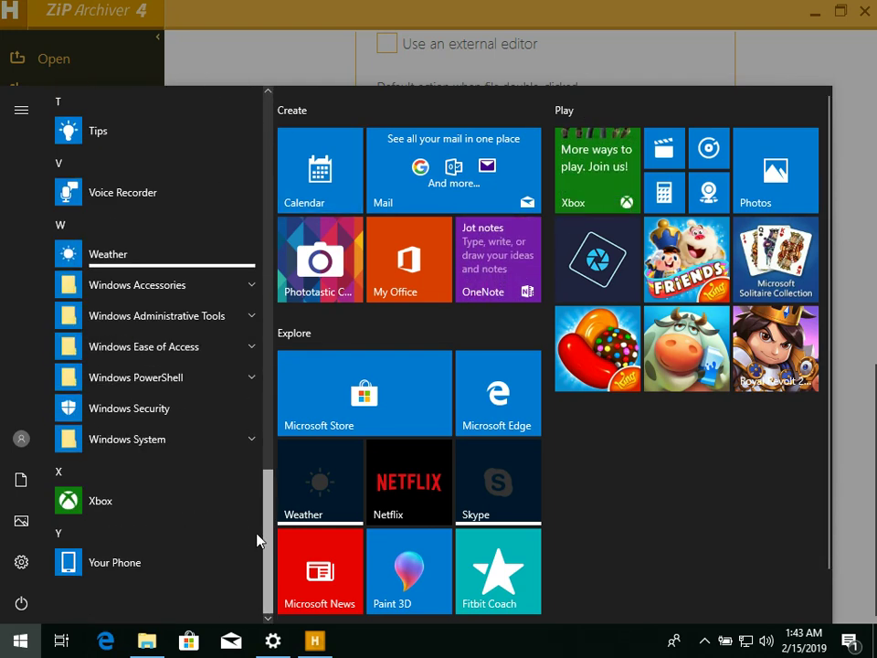
{"action": "left_click", "coordinate": [225, 294]}
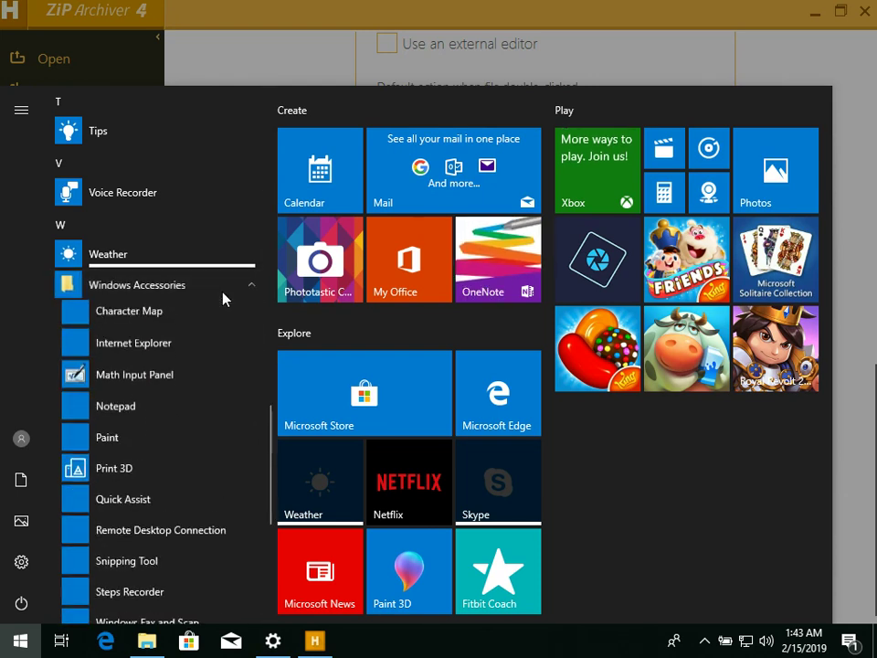
{"action": "scroll", "coordinate": [196, 465], "scroll_direction": "down", "scroll_amount": 2}
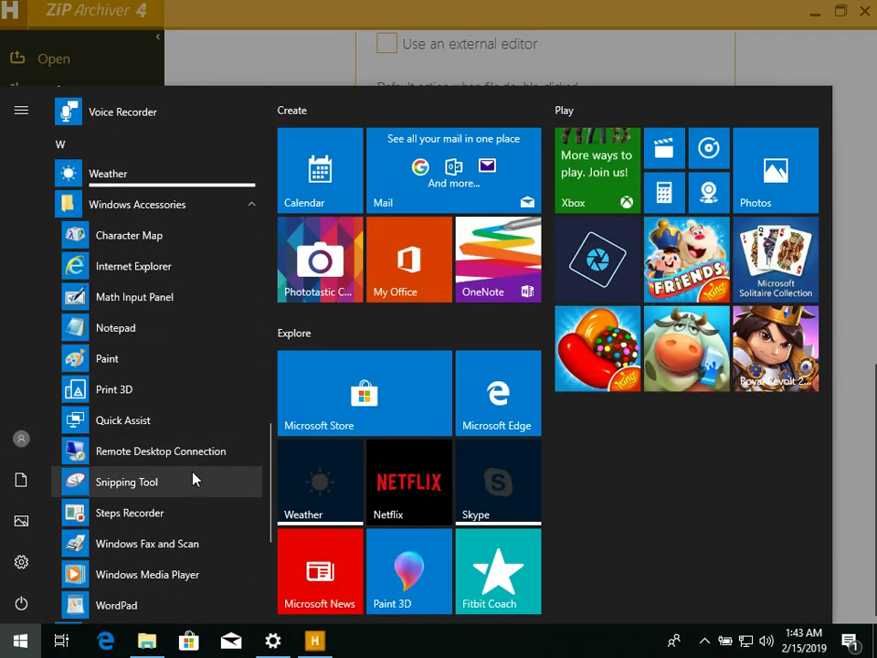
{"action": "scroll", "coordinate": [192, 474], "scroll_direction": "down", "scroll_amount": 2}
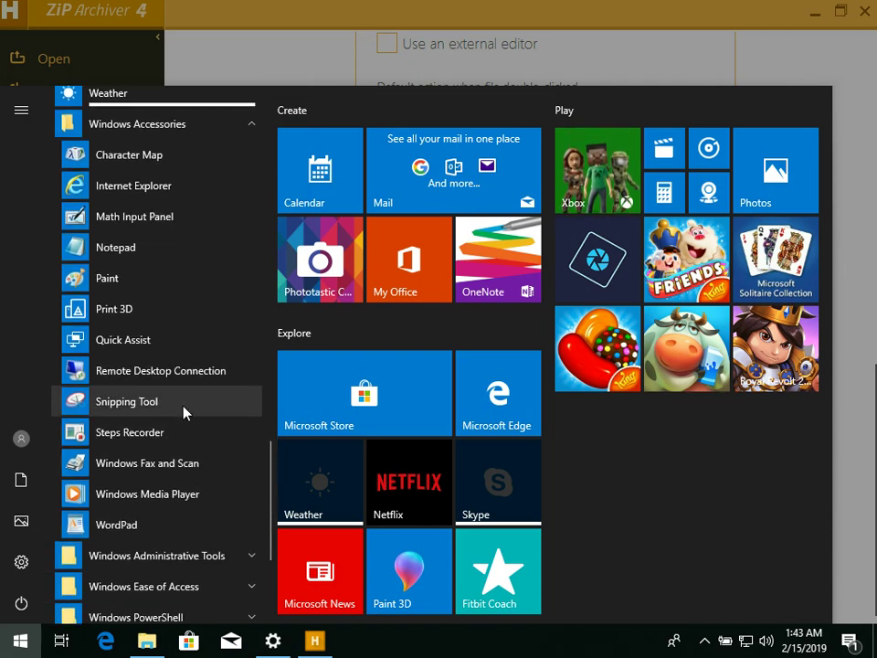
{"action": "left_click", "coordinate": [184, 411]}
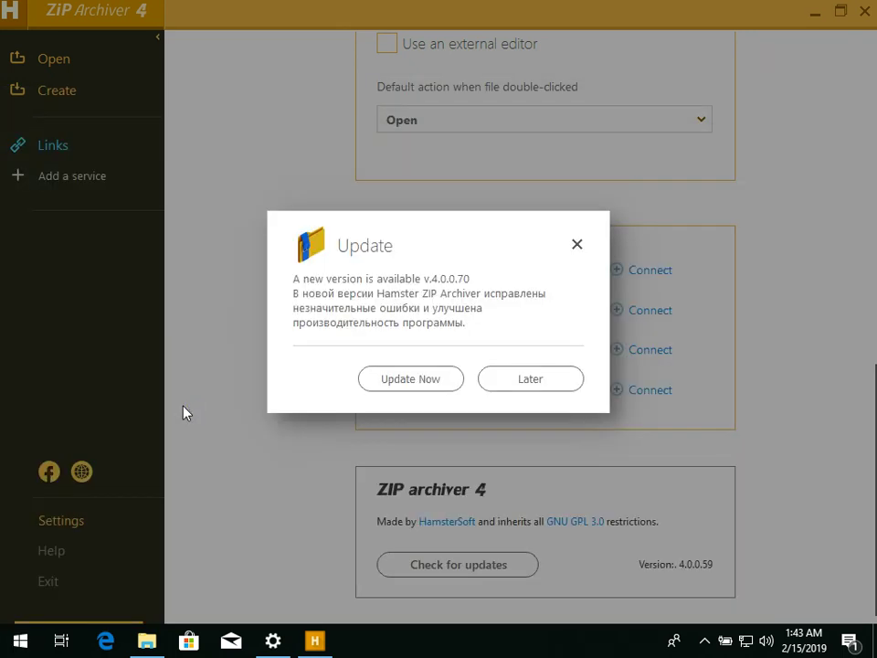
{"action": "mouse_move", "coordinate": [468, 176]}
{"action": "left_mouse_down"}
{"action": "mouse_move", "coordinate": [602, 91]}
{"action": "mouse_move", "coordinate": [507, 190]}
{"action": "left_mouse_up"}
{"action": "left_click", "coordinate": [520, 278]}
{"action": "left_click", "coordinate": [756, 89]}
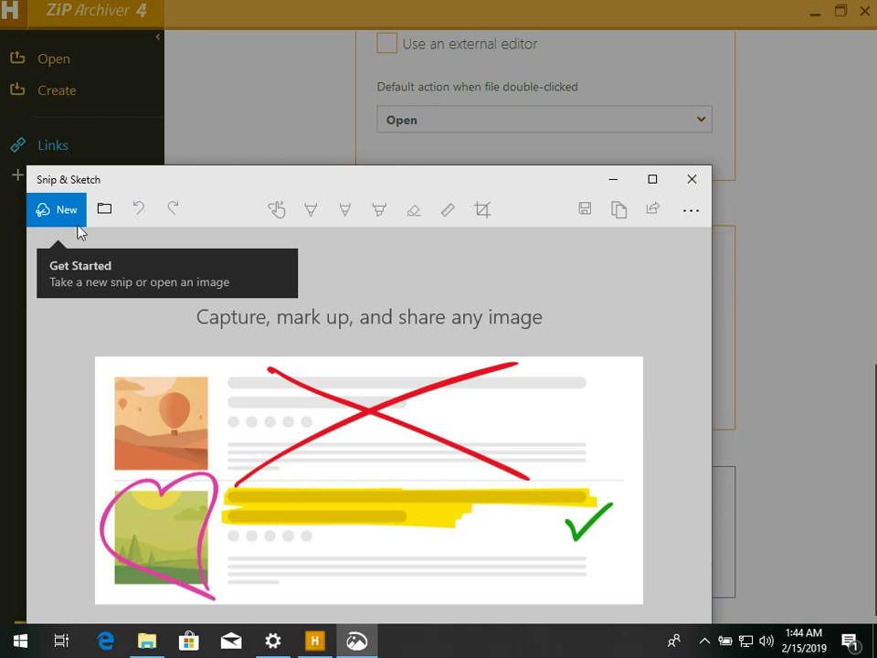
Take a rectangular snip of the Russian text in ZIP Archiver's update dialog
{"action": "left_click", "coordinate": [42, 218]}
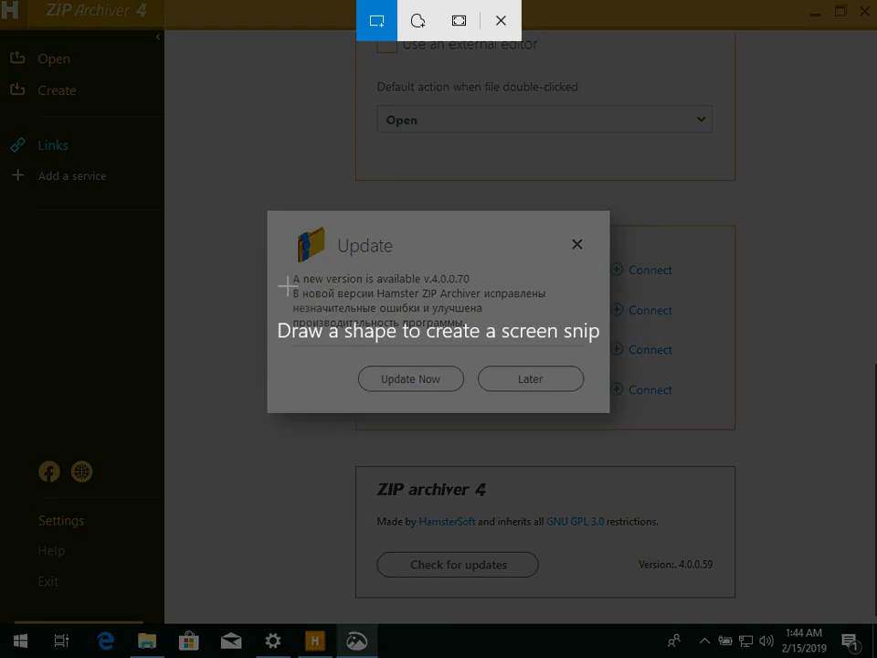
{"action": "left_click_drag", "start_coordinate": [287, 286], "coordinate": [550, 340]}
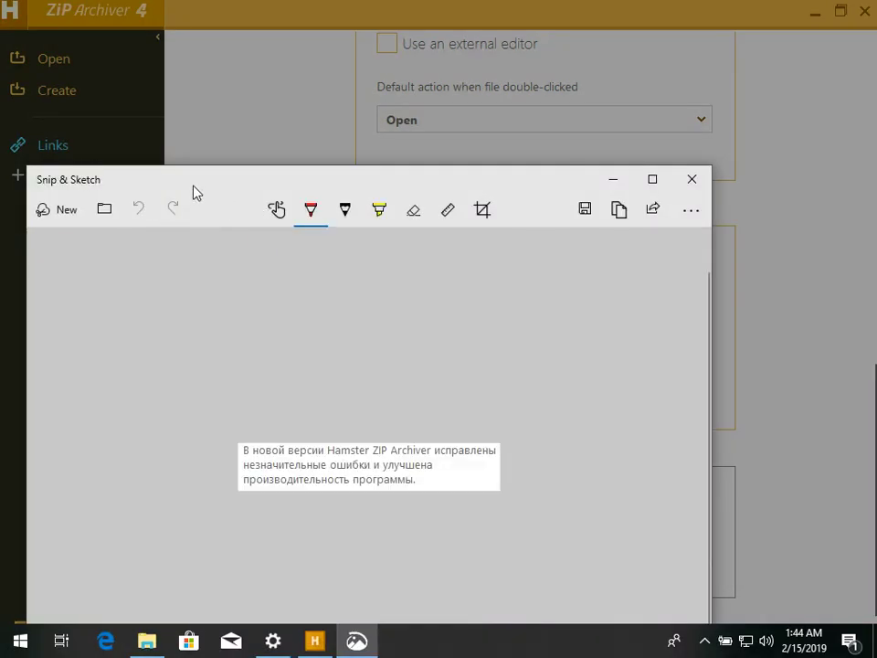
{"action": "left_click_drag", "start_coordinate": [193, 192], "coordinate": [216, 126]}
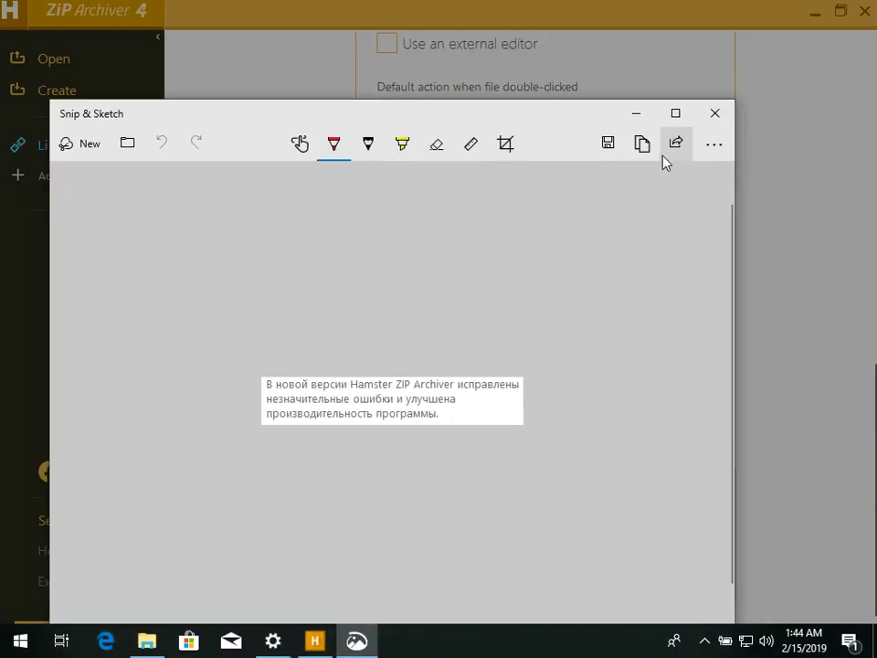
Save the snip to the Desktop as a PNG file named 1, then minimize Snip & Sketch
{"action": "left_click", "coordinate": [608, 144]}
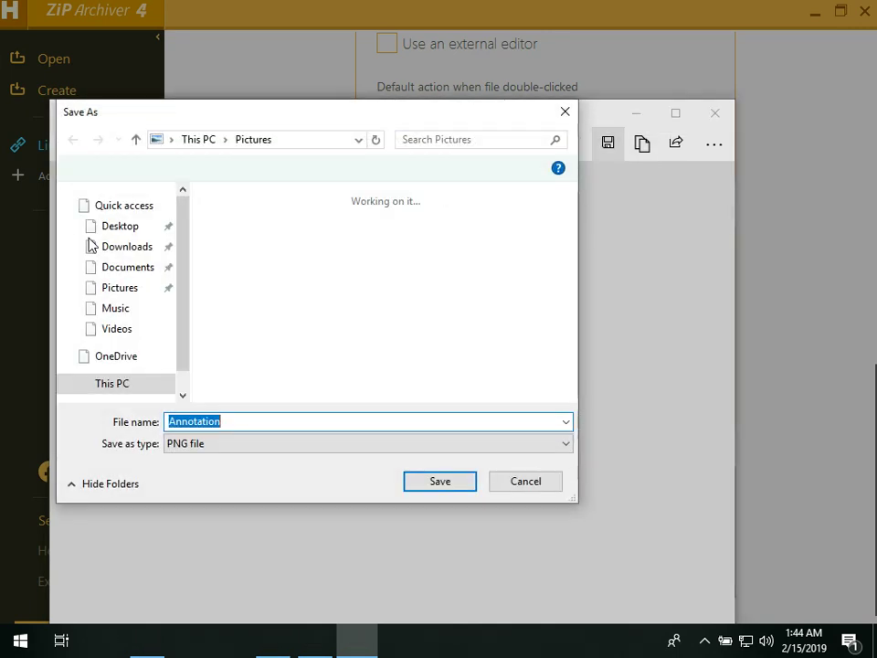
{"action": "left_click", "coordinate": [138, 243]}
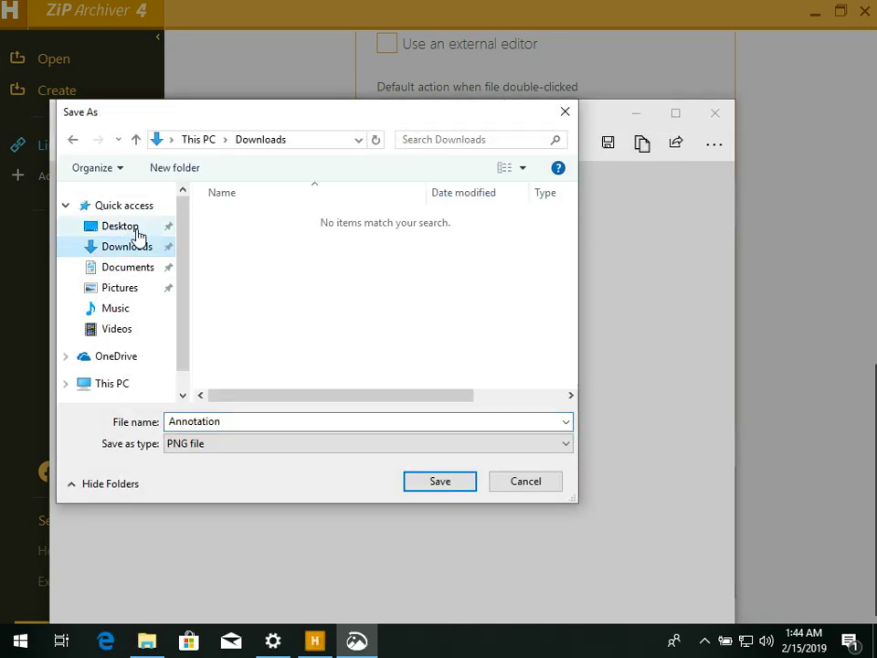
{"action": "left_click", "coordinate": [135, 228]}
{"action": "double_click", "coordinate": [325, 421]}
{"action": "type", "text": "1"}
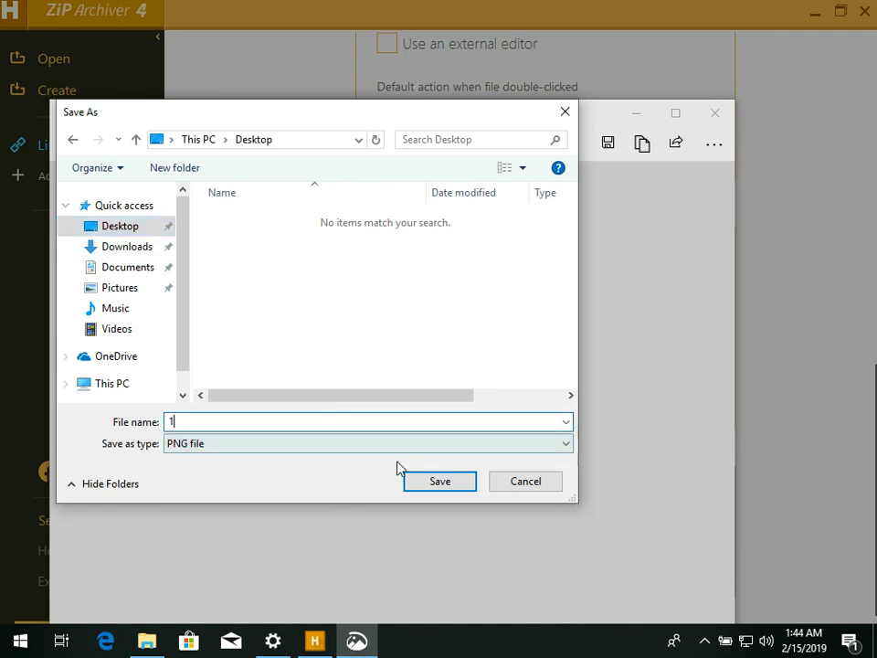
{"action": "left_click", "coordinate": [419, 479]}
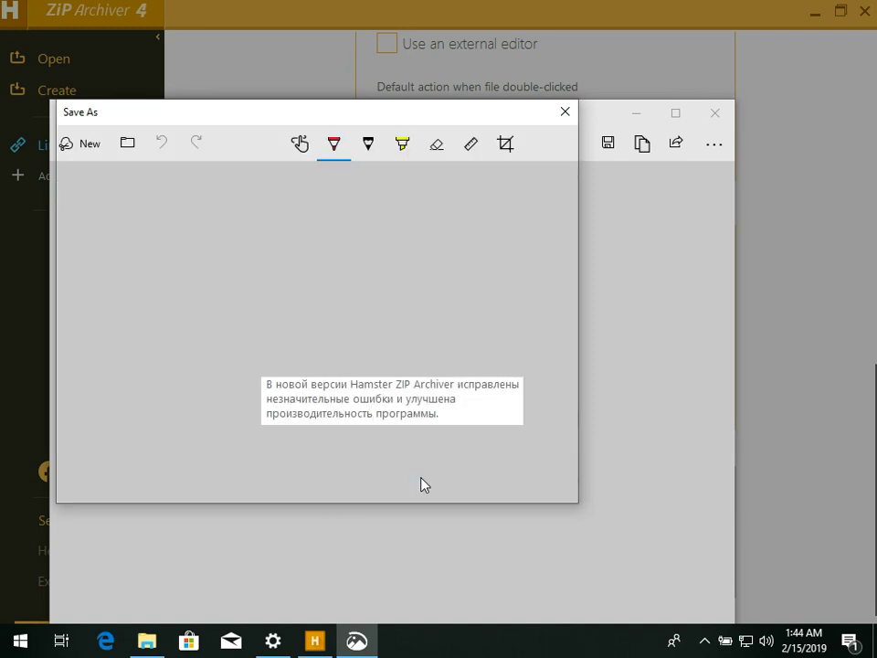
{"action": "left_click", "coordinate": [648, 120]}
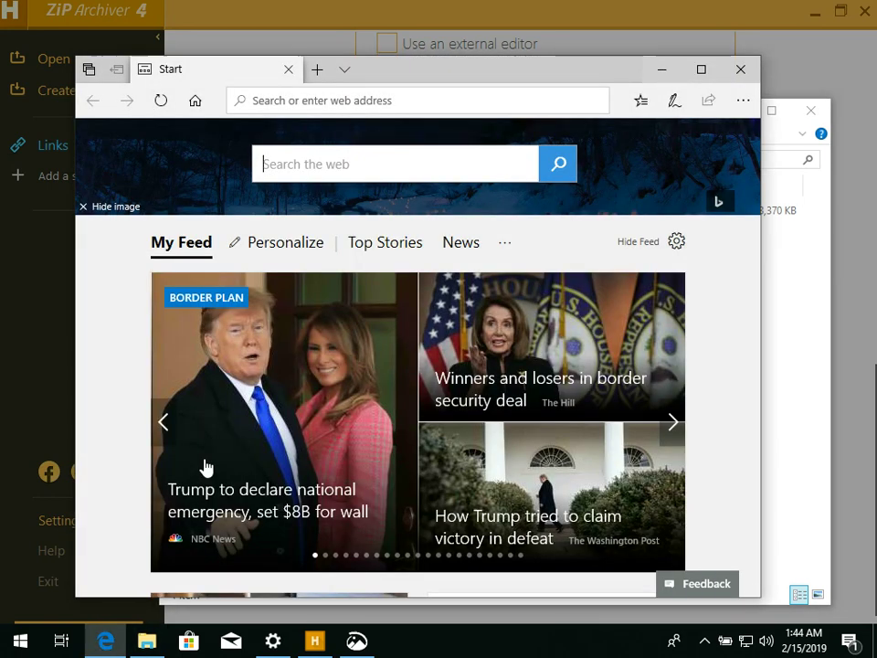
Switch to Microsoft Edge, open the onlineocr.net website and maximize the browser at the conversion form
{"action": "type", "text": "onl"}
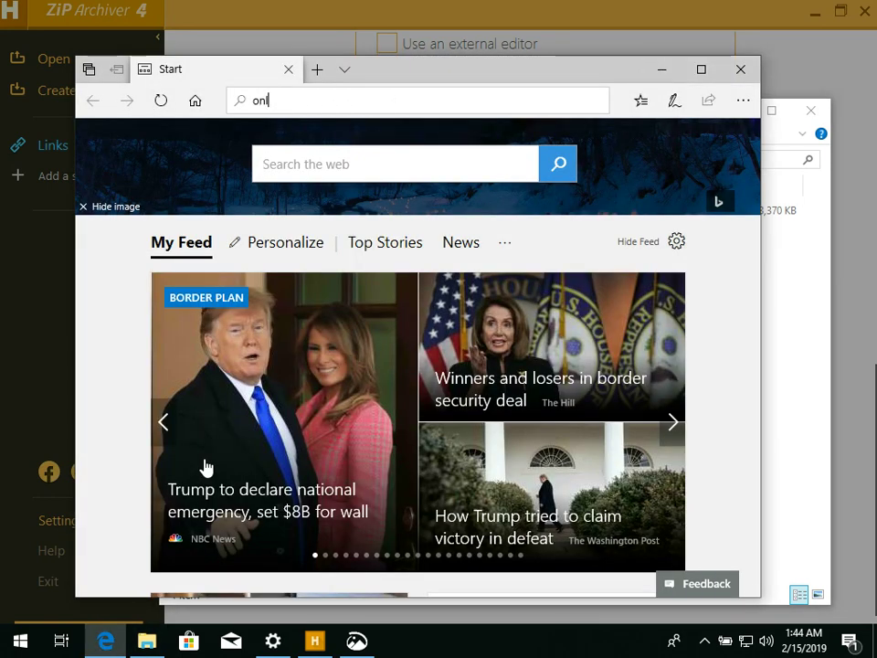
{"action": "type", "text": "ineocr"}
{"action": "key", "text": "Return"}
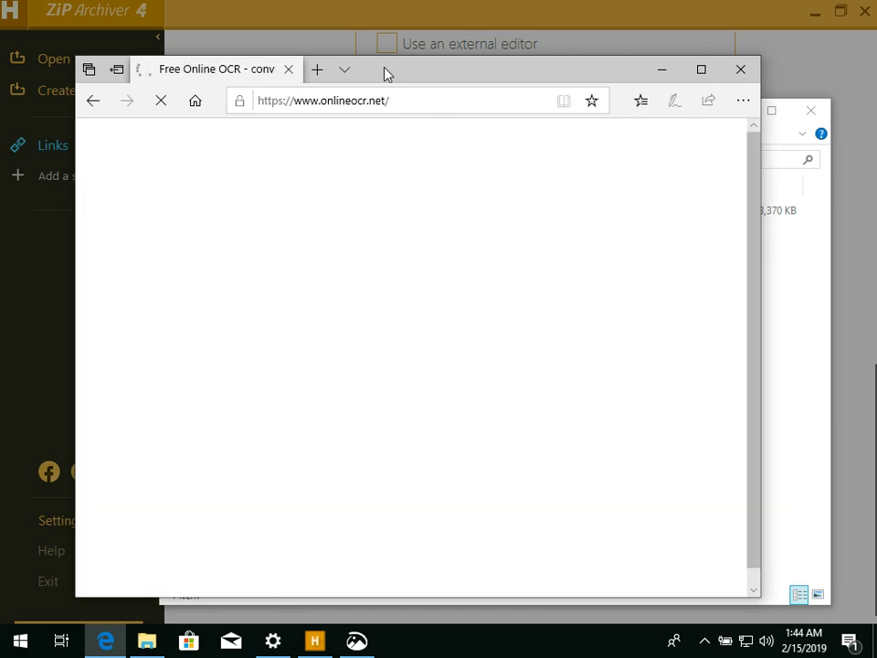
{"action": "double_click", "coordinate": [388, 73]}
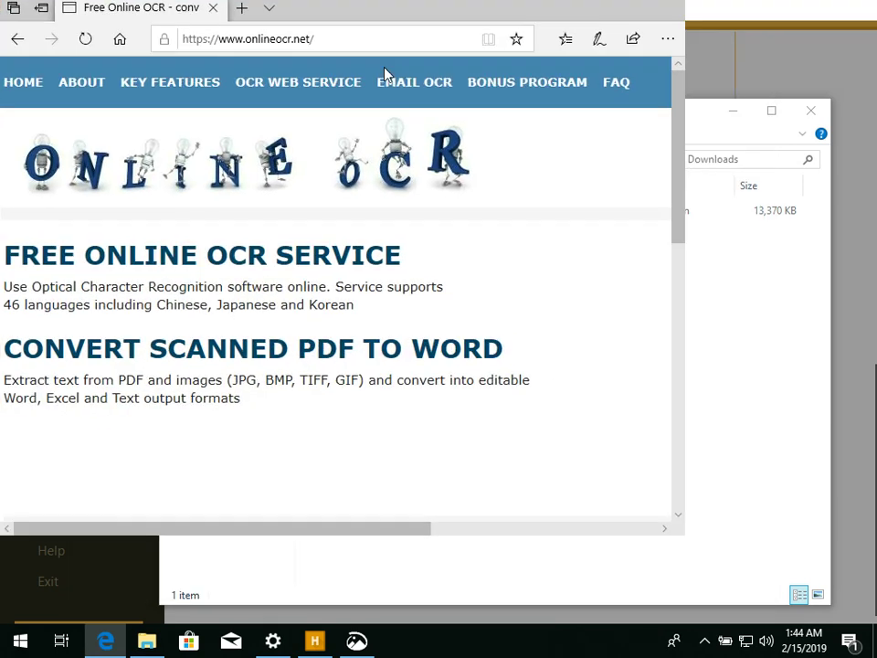
{"action": "scroll", "coordinate": [235, 312], "scroll_direction": "down", "scroll_amount": 3}
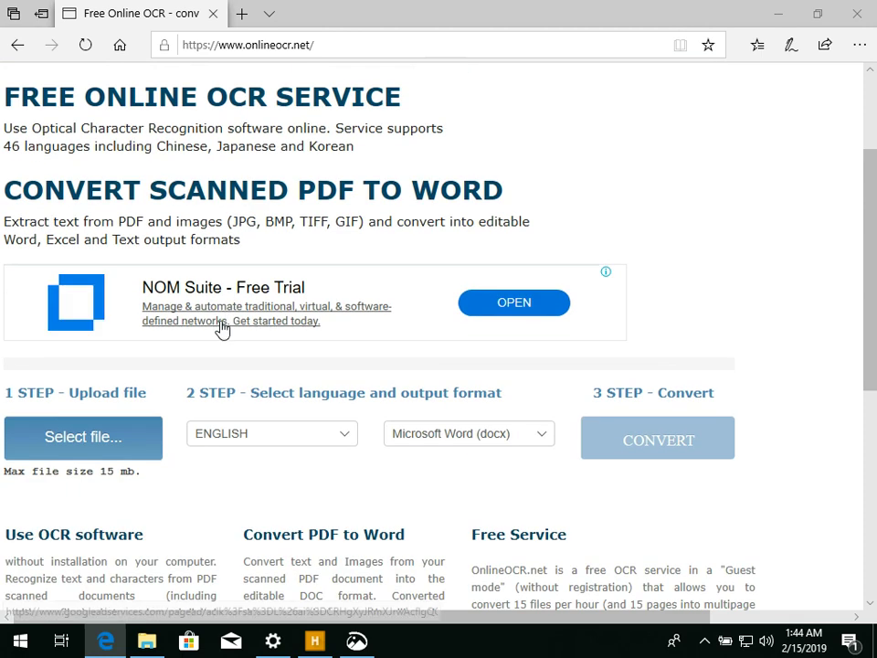
Upload the image 1.png from the Desktop to the OCR service
{"action": "left_click", "coordinate": [118, 448]}
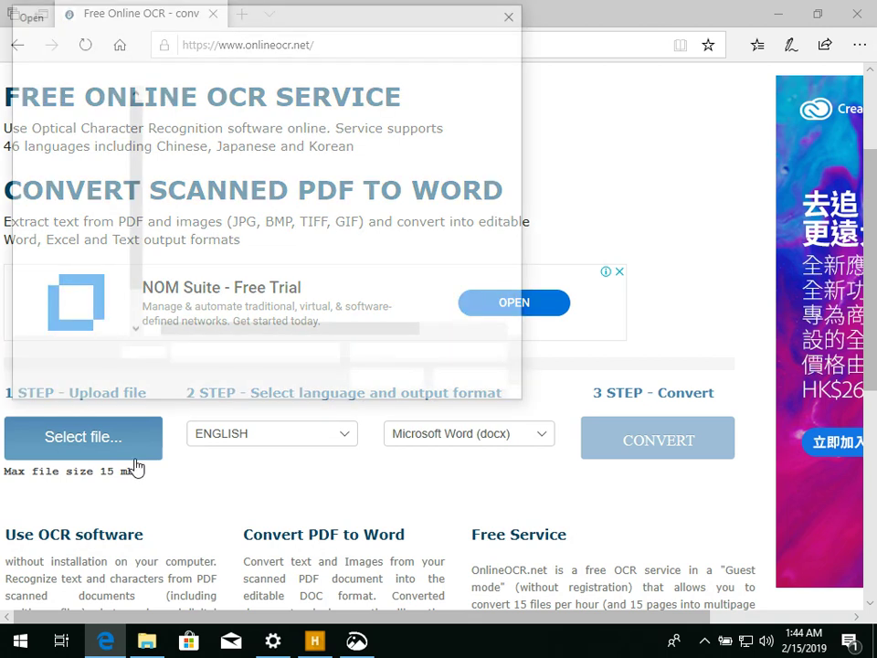
{"action": "left_click", "coordinate": [62, 131]}
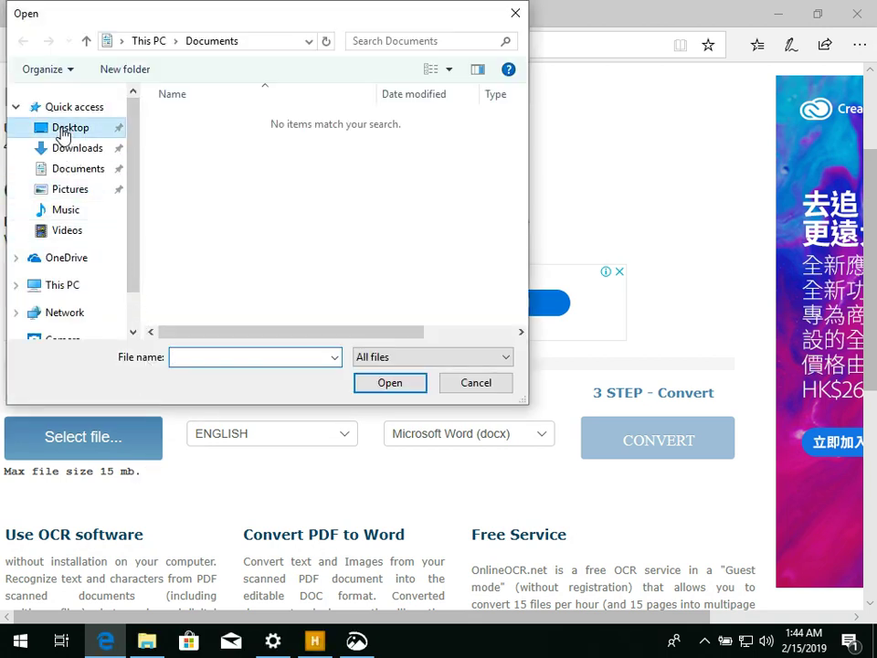
{"action": "double_click", "coordinate": [192, 119]}
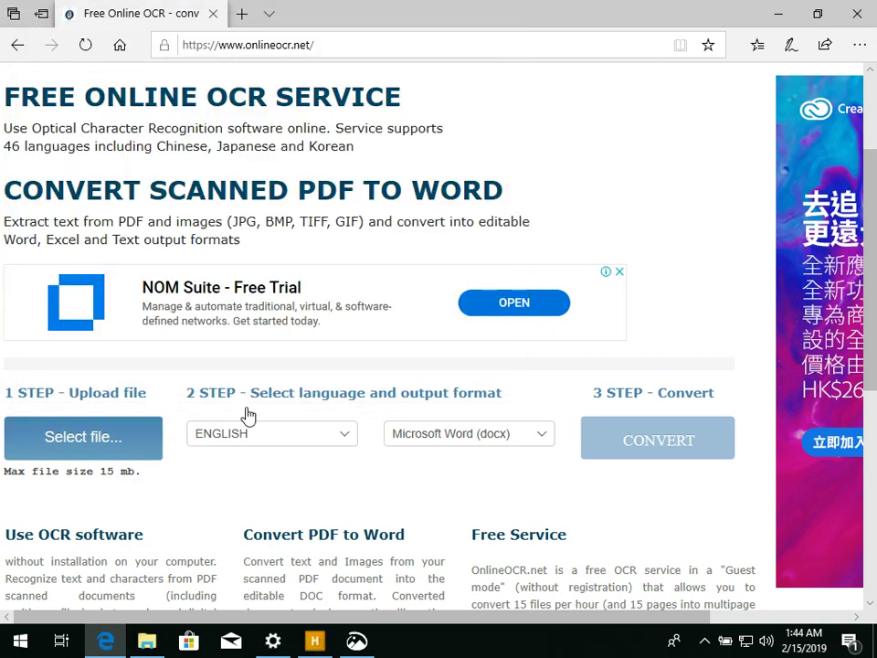
Set the OCR recognition language to Russian and the output format to Text Plain (txt)
{"action": "left_click", "coordinate": [262, 436]}
{"action": "scroll", "coordinate": [260, 405], "scroll_direction": "down", "scroll_amount": 2}
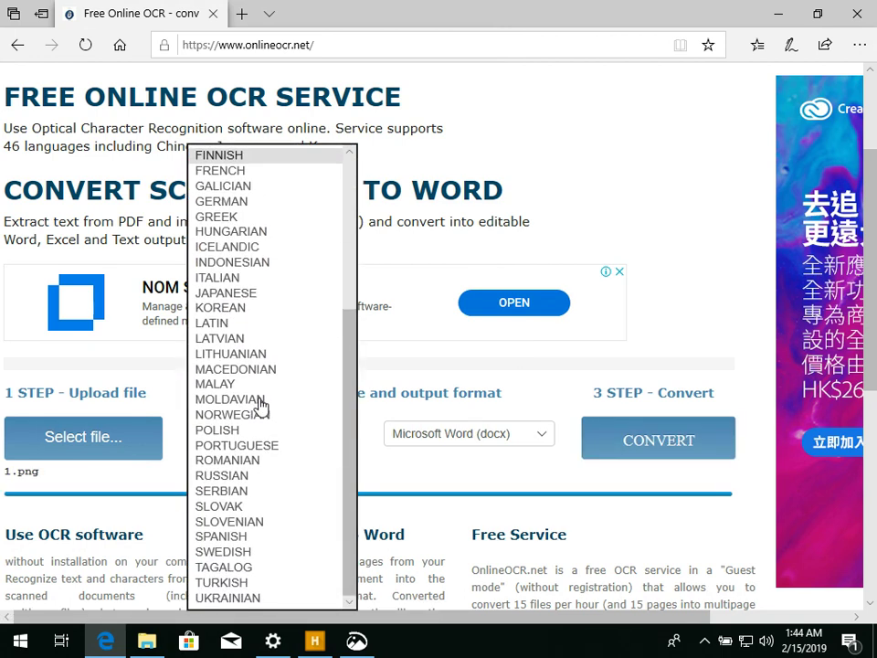
{"action": "left_click", "coordinate": [240, 475]}
{"action": "left_click", "coordinate": [468, 451]}
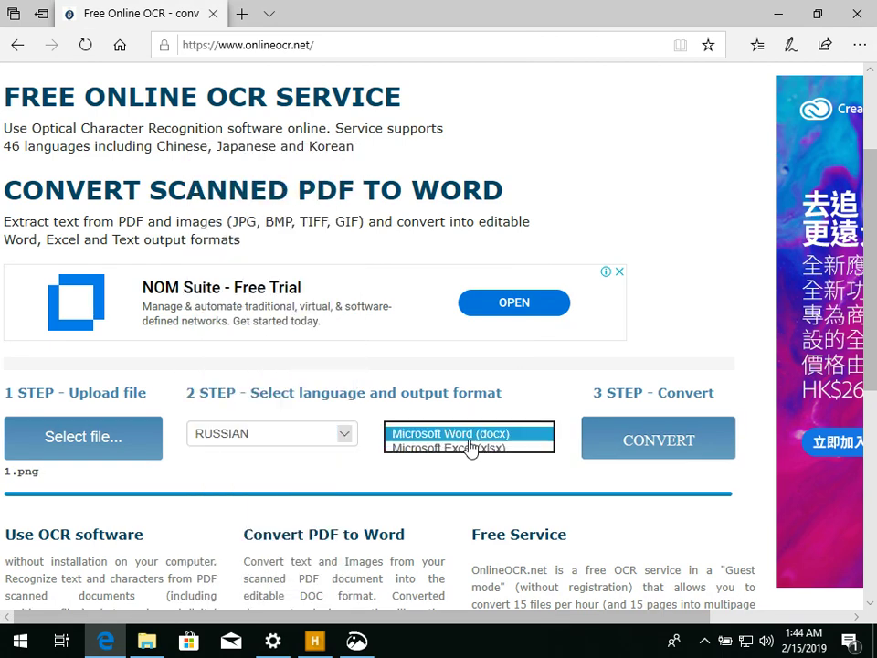
{"action": "left_click", "coordinate": [492, 464]}
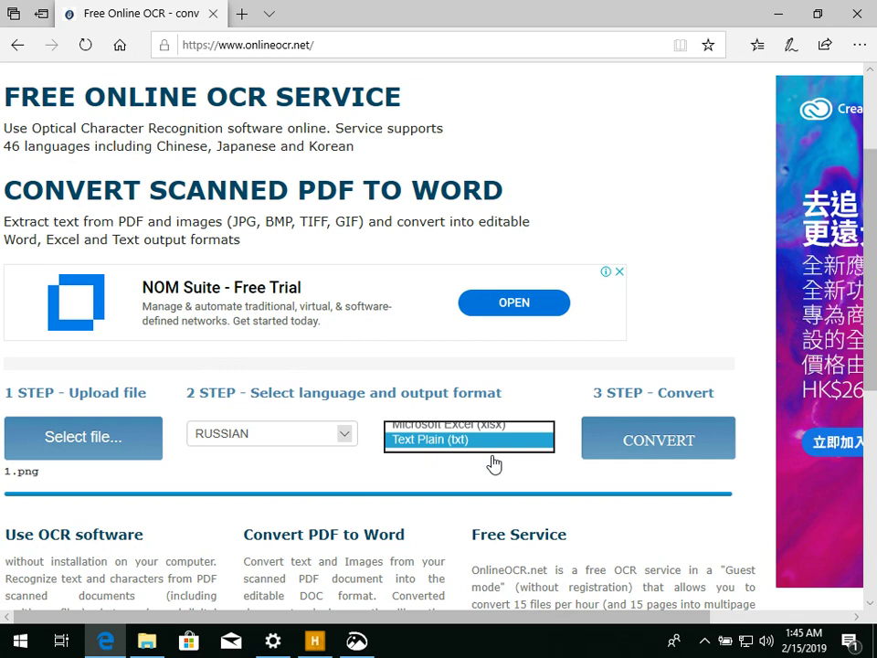
Convert the uploaded image on onlineocr.net and bring the recognized text into view
{"action": "left_click", "coordinate": [620, 451]}
{"action": "scroll", "coordinate": [504, 473], "scroll_direction": "down", "scroll_amount": 1}
{"action": "scroll", "coordinate": [501, 474], "scroll_direction": "down", "scroll_amount": 1}
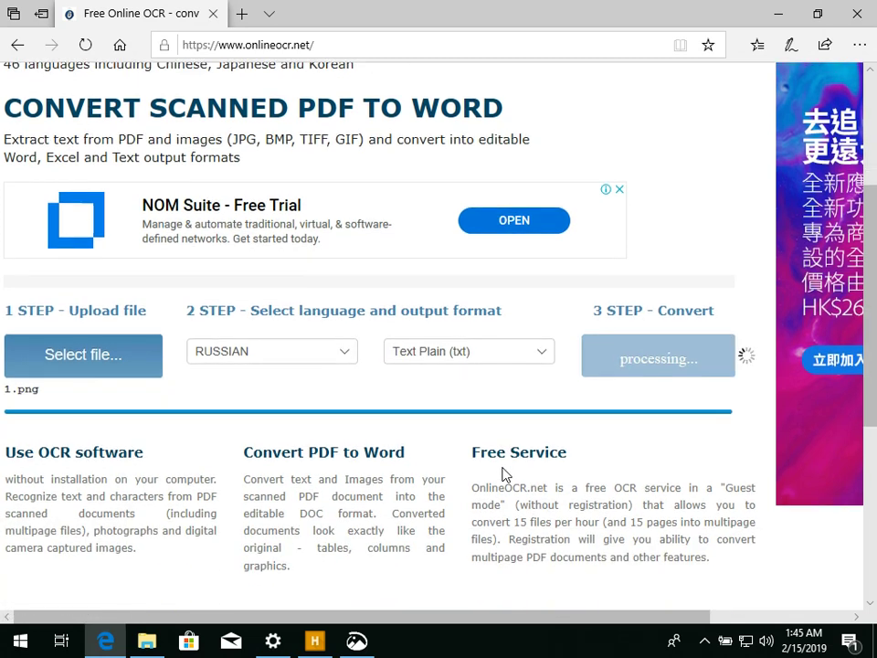
{"action": "scroll", "coordinate": [502, 474], "scroll_direction": "down", "scroll_amount": 1}
{"action": "scroll", "coordinate": [484, 475], "scroll_direction": "down", "scroll_amount": 2}
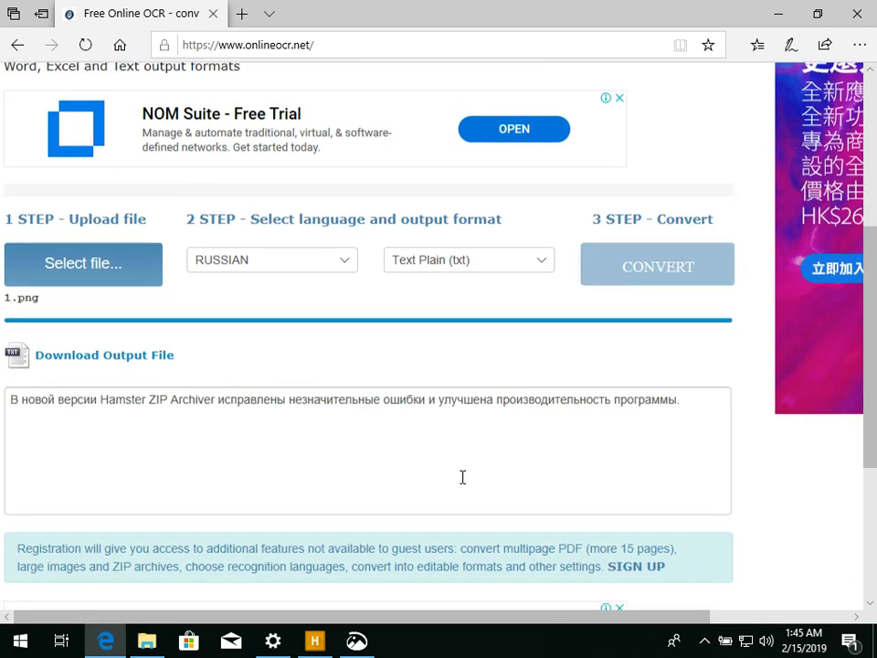
Compare the recognized Russian text with the original snip and cut all of it from the OCR output box
{"action": "left_click", "coordinate": [355, 642]}
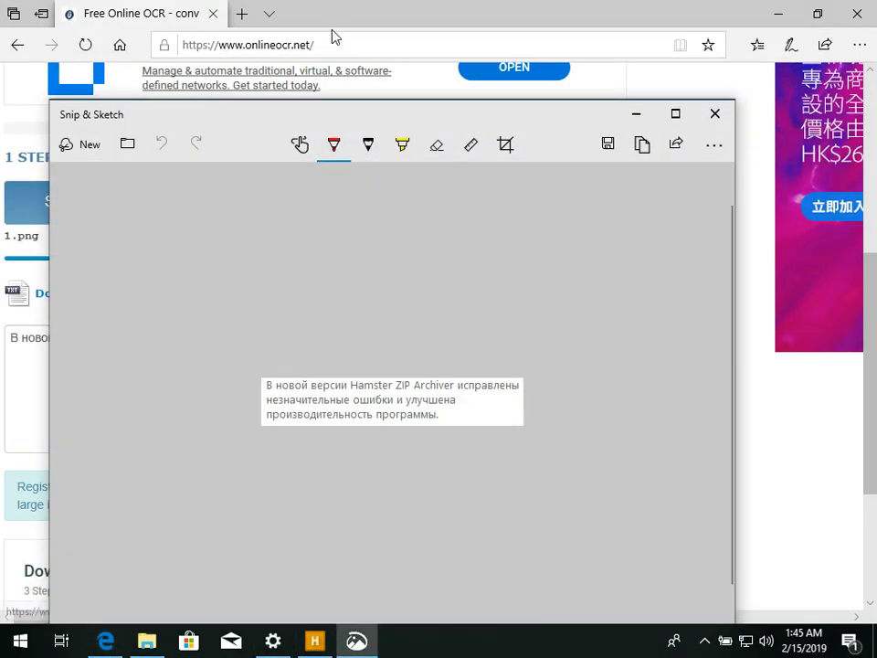
{"action": "mouse_move", "coordinate": [294, 198]}
{"action": "left_mouse_down"}
{"action": "mouse_move", "coordinate": [243, 425]}
{"action": "mouse_move", "coordinate": [340, 207]}
{"action": "mouse_move", "coordinate": [290, 421]}
{"action": "mouse_move", "coordinate": [288, 483]}
{"action": "left_mouse_up"}
{"action": "left_click", "coordinate": [324, 346]}
{"action": "key", "text": "ctrl+a"}
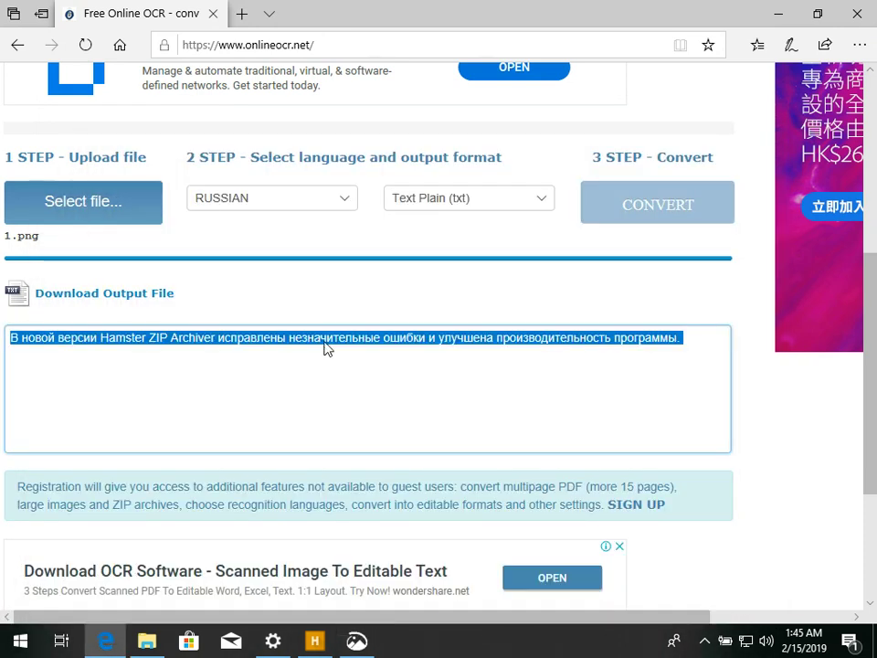
{"action": "right_click", "coordinate": [324, 346]}
{"action": "left_click", "coordinate": [336, 384]}
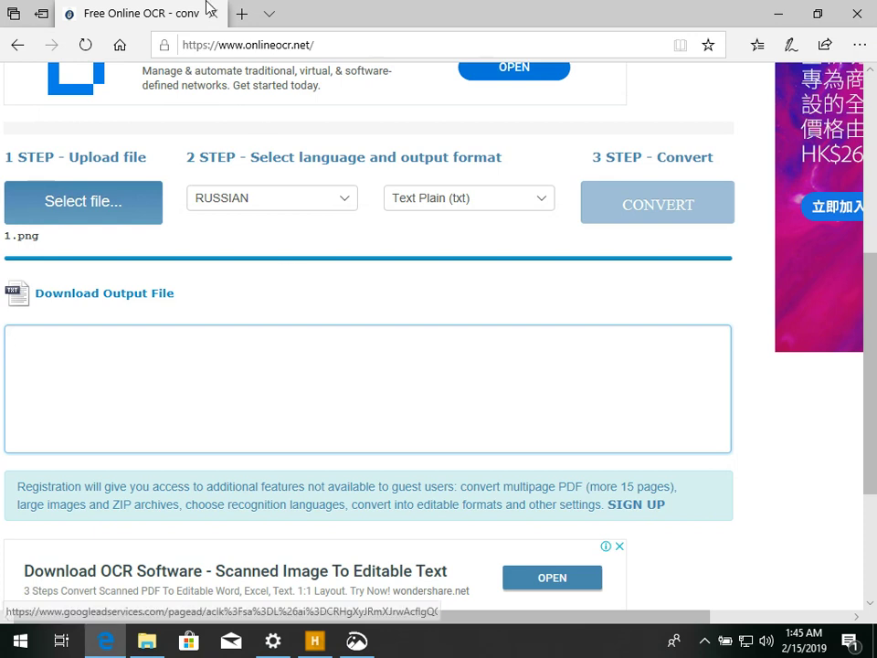
Open translate.google.com in a new browser tab
{"action": "left_click", "coordinate": [240, 15]}
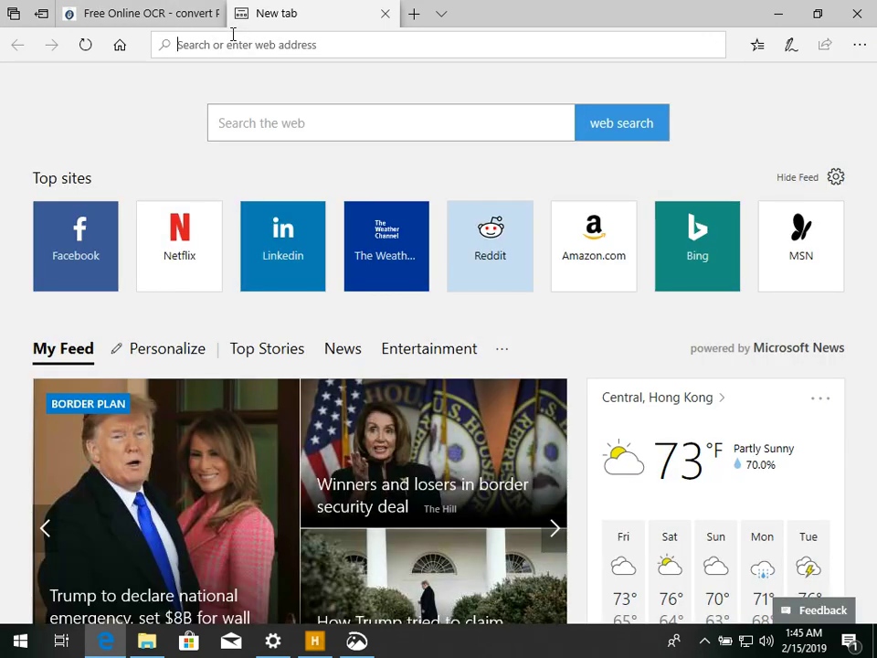
{"action": "type", "text": "translate.googl"}
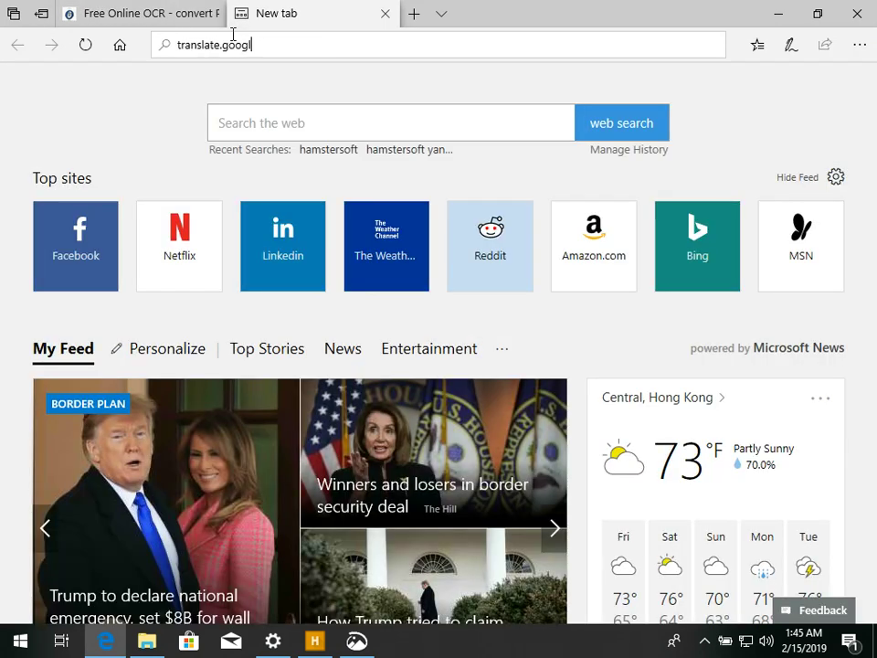
{"action": "type", "text": "e.com"}
{"action": "key", "text": "Return"}
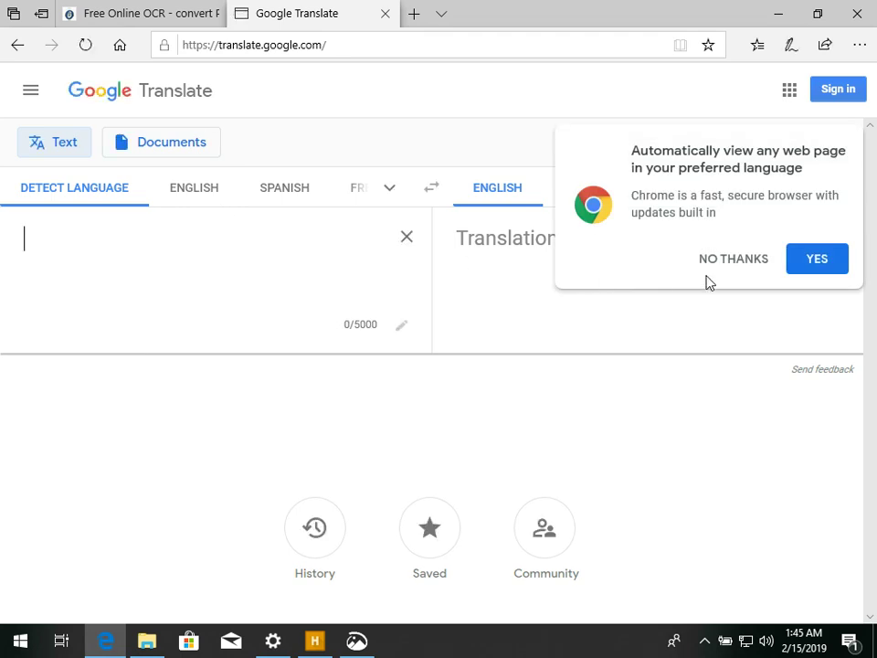
Dismiss the Chrome offer, paste the Russian update note into Google Translate and read its English translation
{"action": "left_click", "coordinate": [707, 271]}
{"action": "left_click", "coordinate": [362, 250]}
{"action": "key", "text": "ctrl+v"}
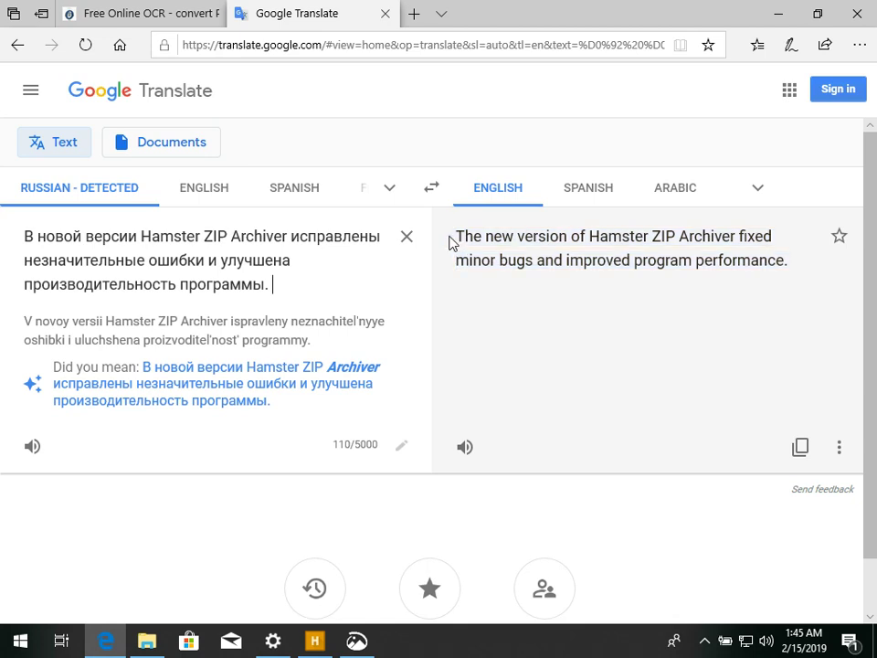
{"action": "left_click_drag", "start_coordinate": [454, 238], "coordinate": [769, 284]}
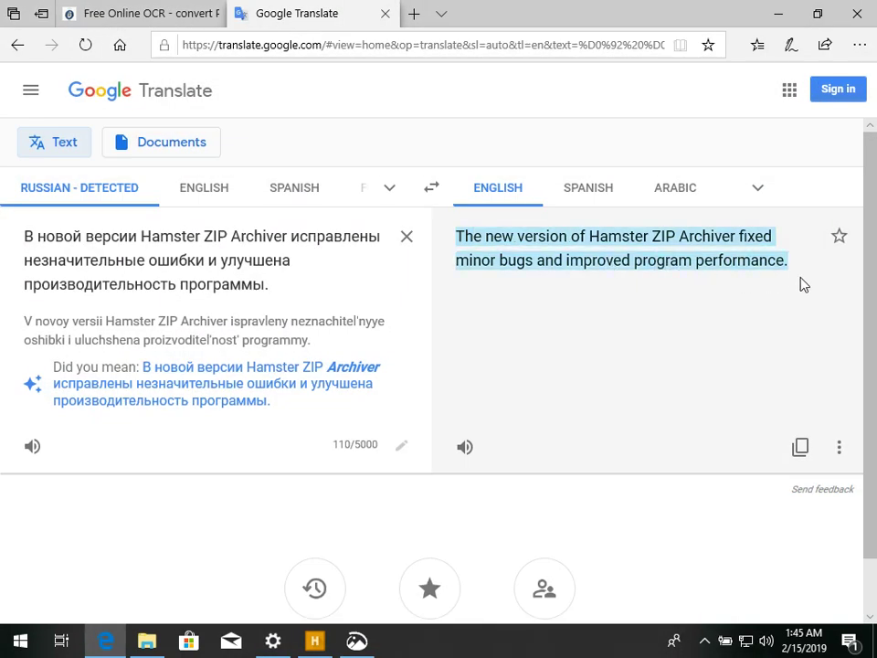
{"action": "left_click", "coordinate": [802, 285]}
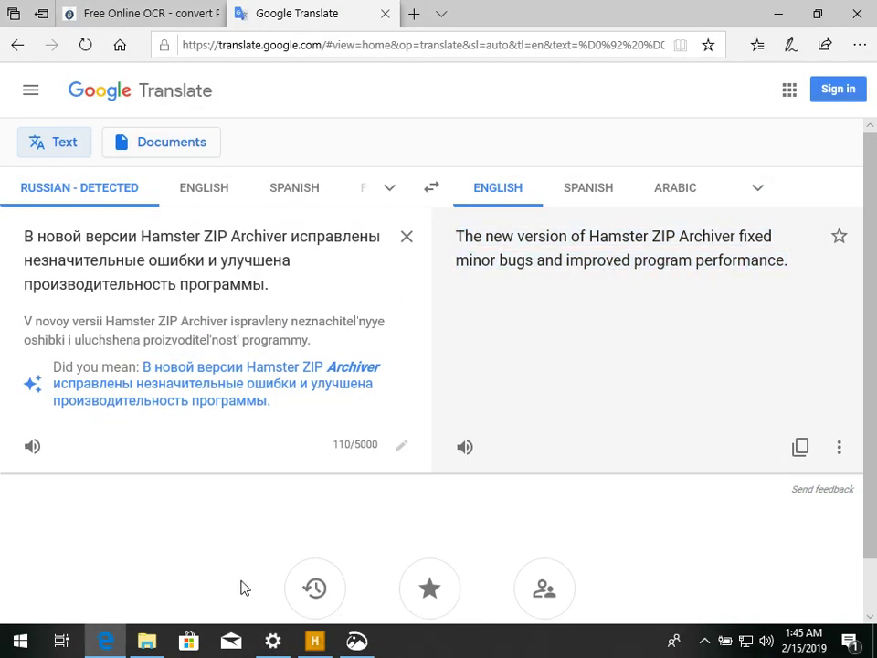
Switch to Hamster ZIP Archiver and accept the offered program update
{"action": "left_click", "coordinate": [314, 640]}
{"action": "left_click", "coordinate": [419, 379]}
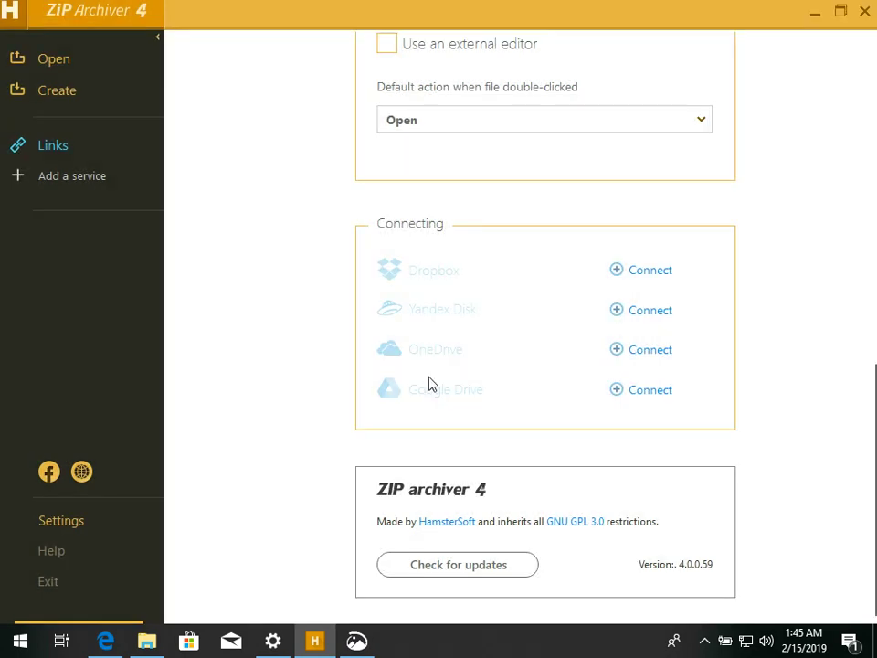
{"action": "mouse_move", "coordinate": [284, 645]}
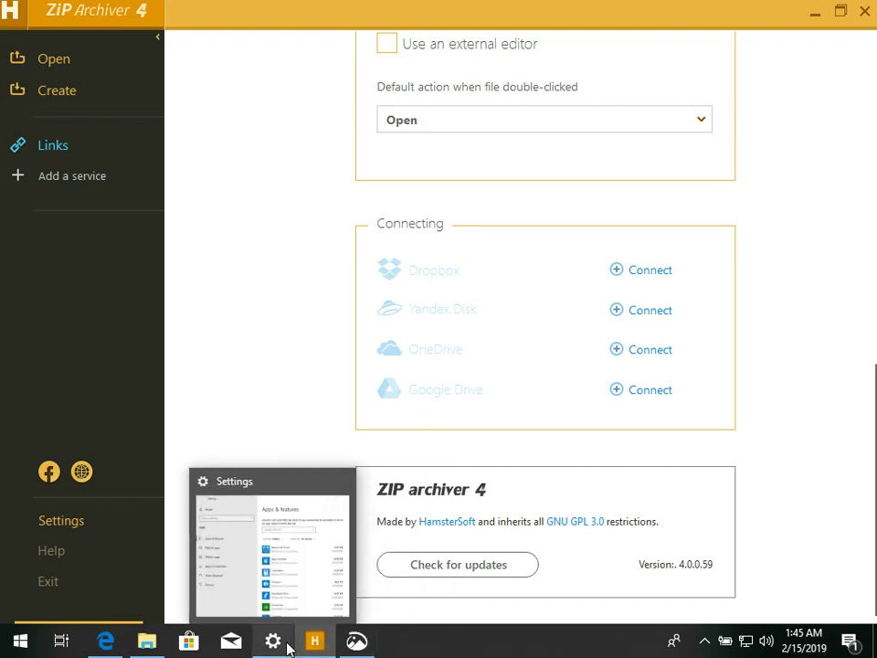
{"action": "left_click", "coordinate": [153, 642]}
{"action": "left_click", "coordinate": [146, 642]}
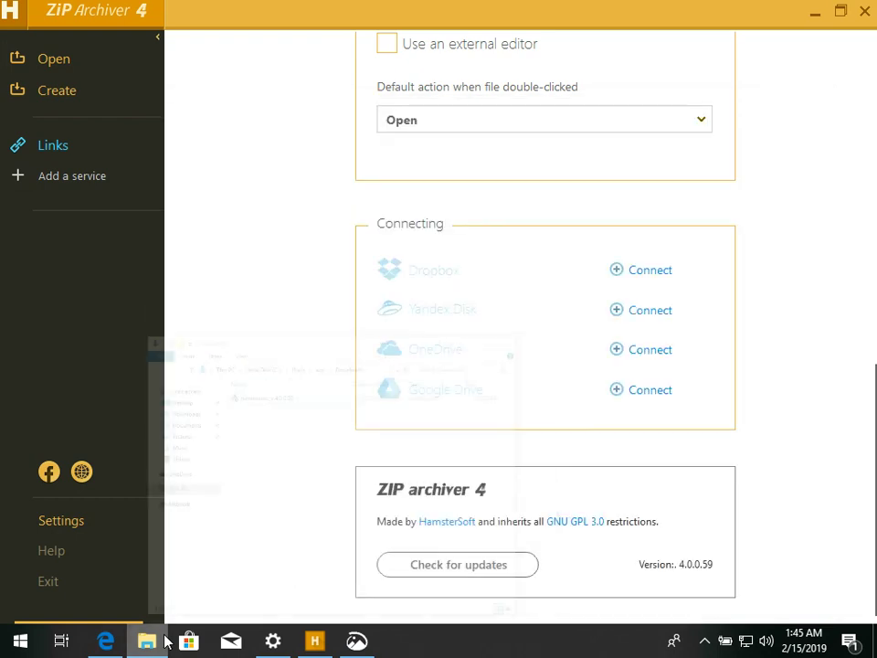
{"action": "left_click", "coordinate": [108, 642]}
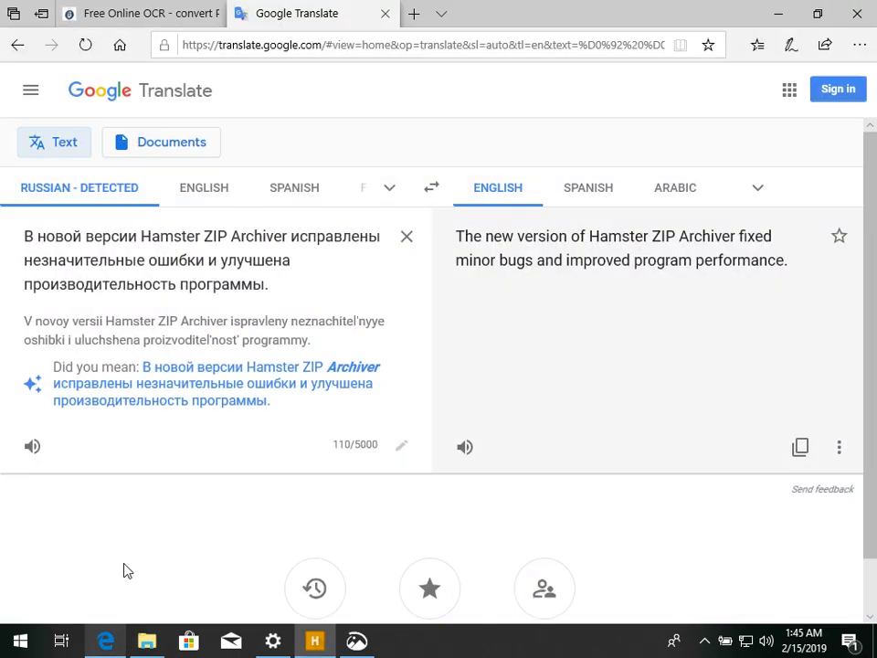
{"action": "left_click", "coordinate": [167, 15]}
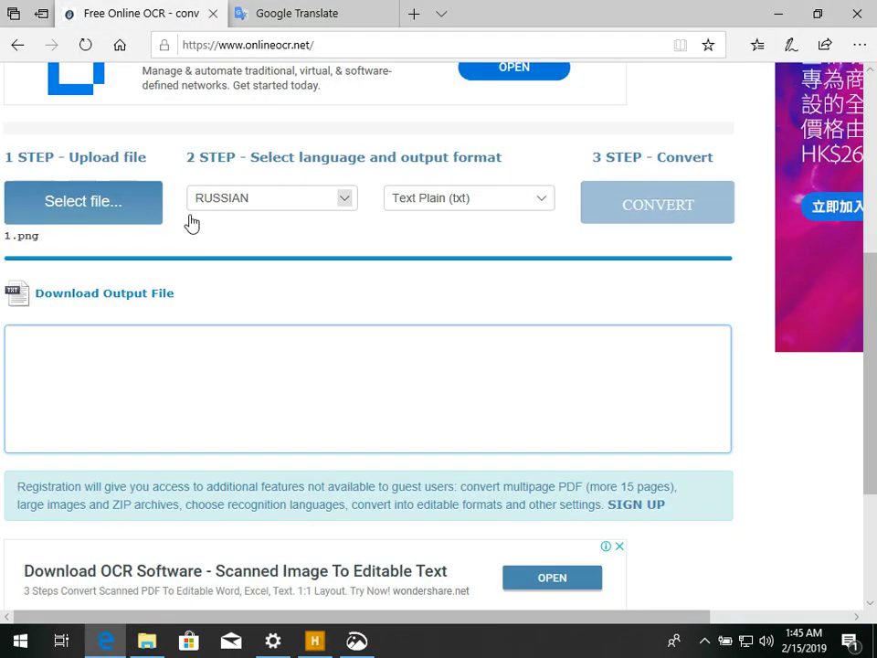
{"action": "scroll", "coordinate": [190, 221], "scroll_direction": "up", "scroll_amount": 2}
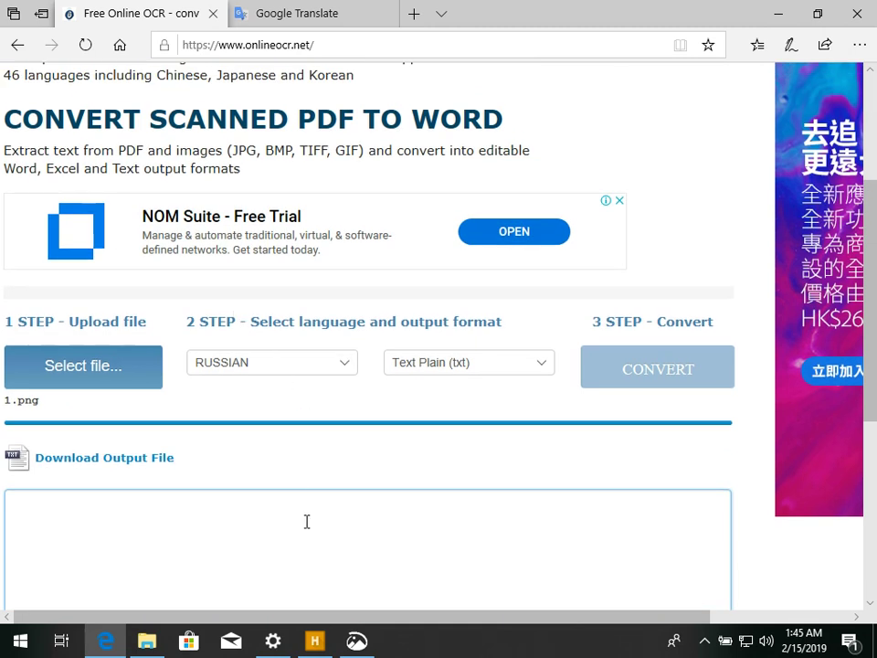
{"action": "left_click", "coordinate": [314, 640]}
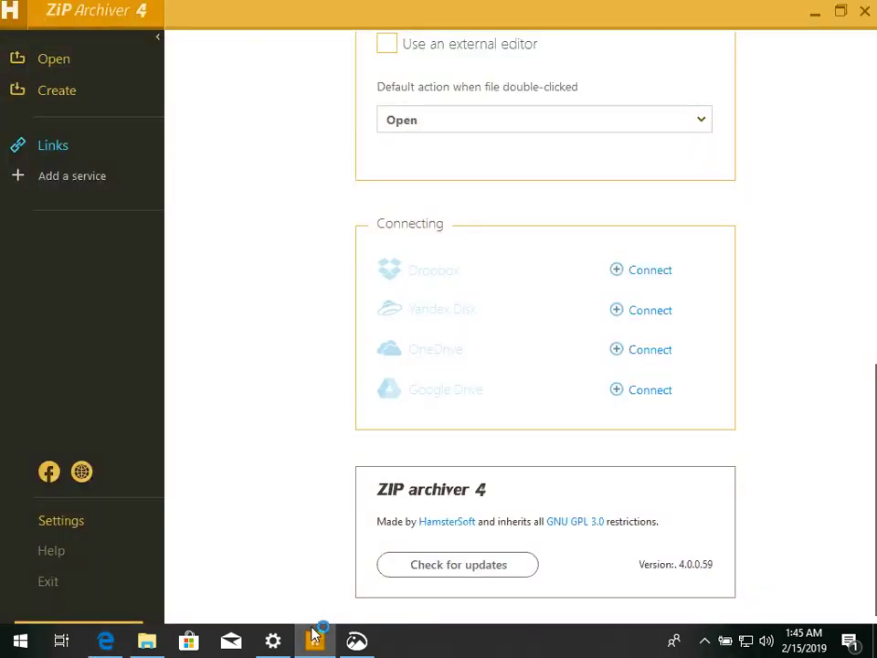
{"action": "mouse_move", "coordinate": [314, 637]}
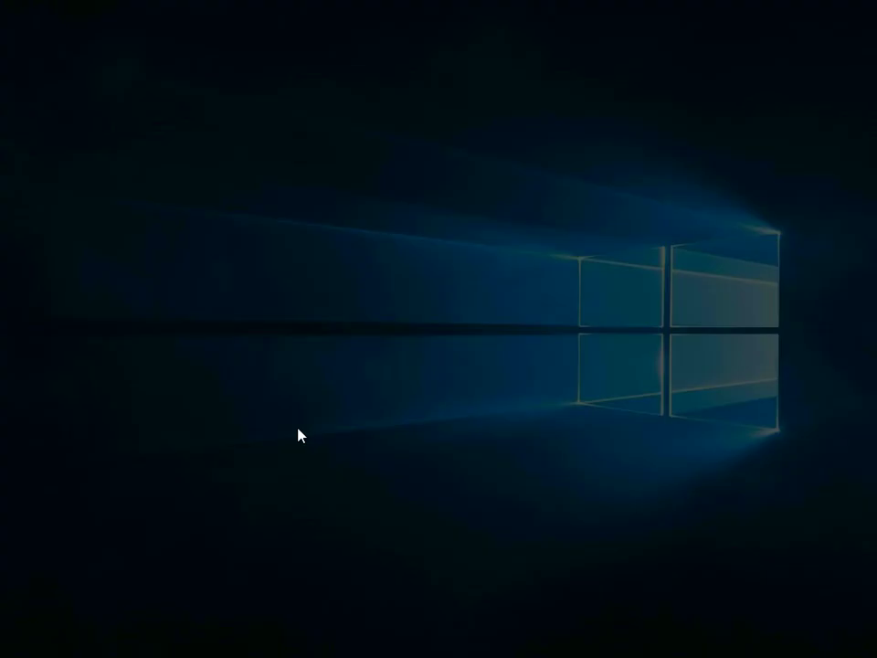
Allow the update installer to run, choose English as the setup language and proceed to the license agreement
{"action": "left_click", "coordinate": [349, 437]}
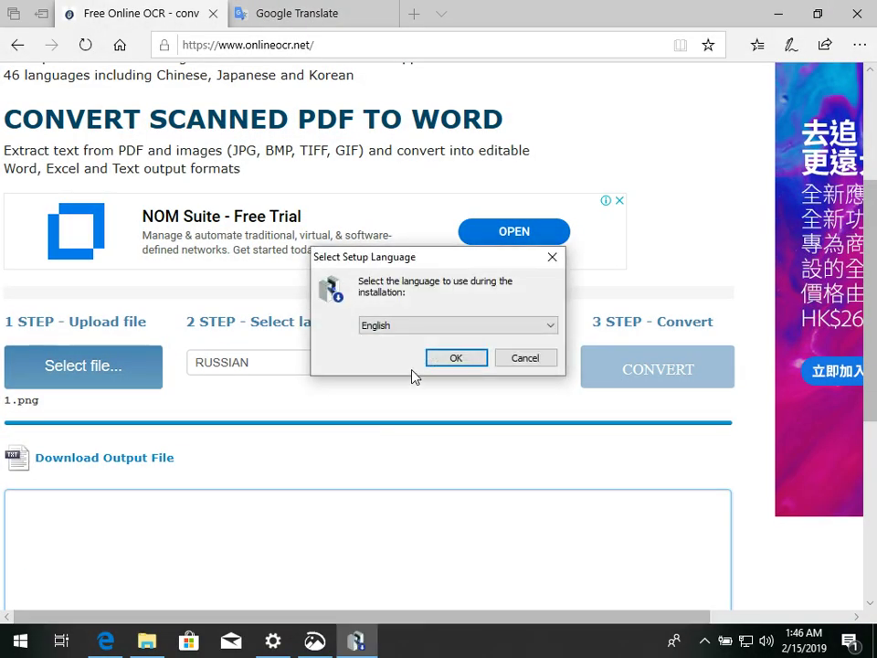
{"action": "left_click", "coordinate": [447, 358]}
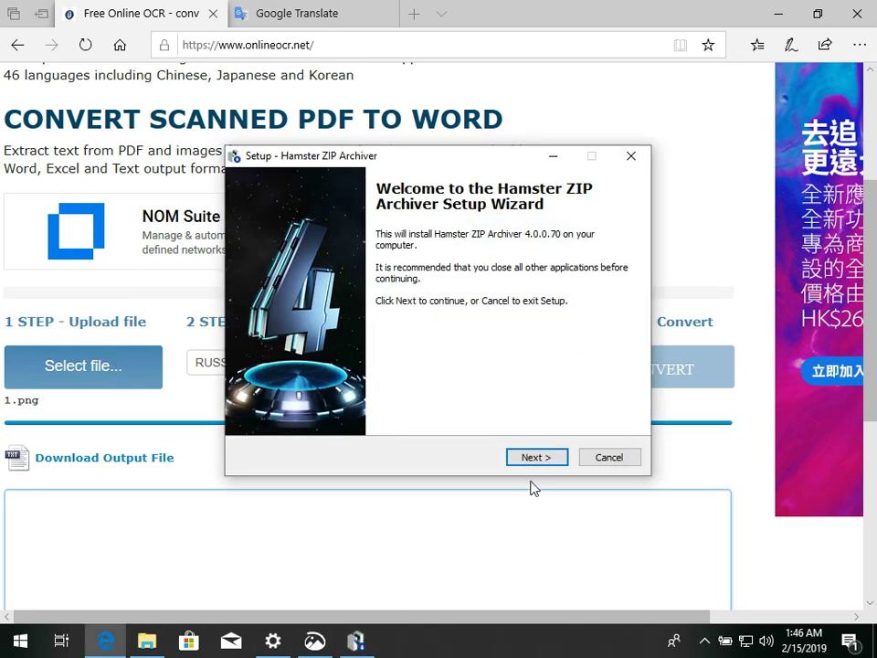
{"action": "left_click", "coordinate": [549, 468]}
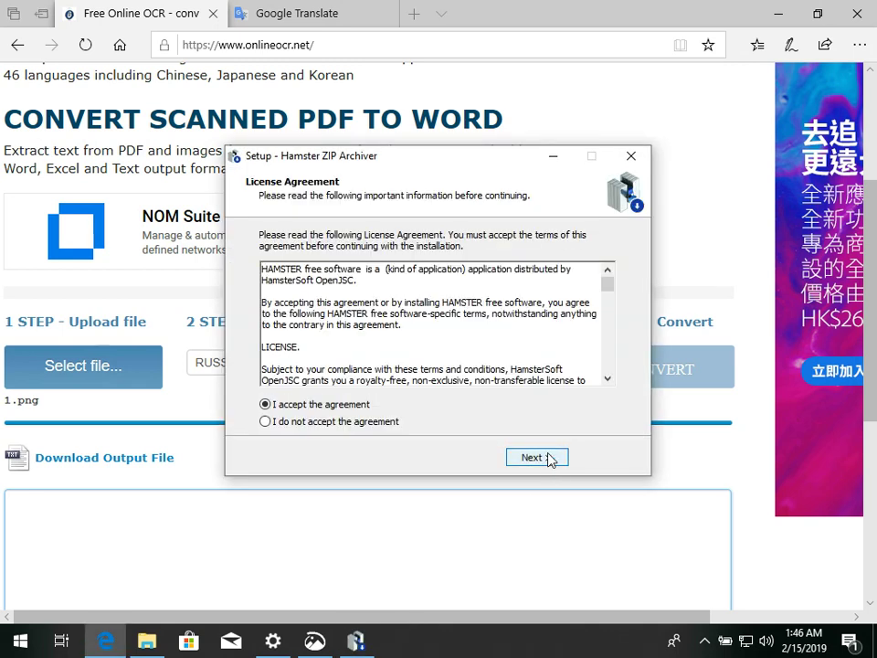
Review the license agreement's OpenCandy paragraph and closing notes, and continue the setup with the agreement accepted
{"action": "left_click_drag", "start_coordinate": [607, 294], "coordinate": [599, 356]}
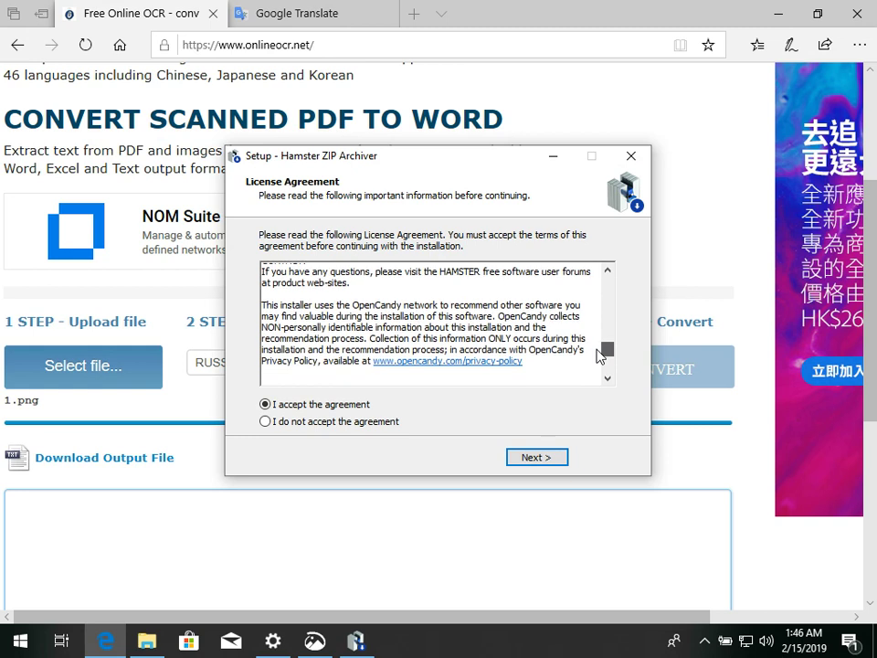
{"action": "left_click", "coordinate": [258, 308]}
{"action": "left_click_drag", "start_coordinate": [263, 308], "coordinate": [358, 315]}
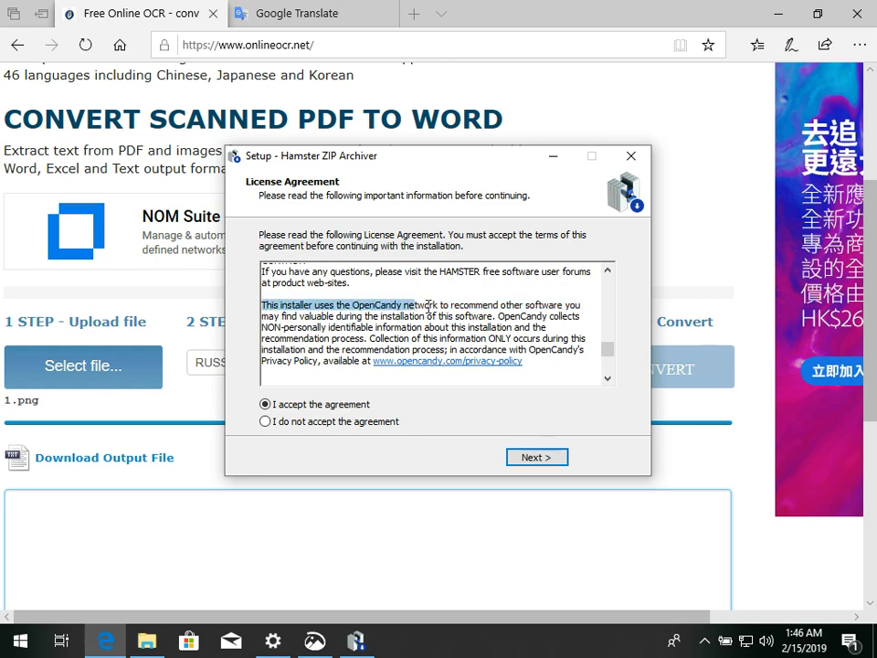
{"action": "left_click_drag", "start_coordinate": [428, 306], "coordinate": [548, 360]}
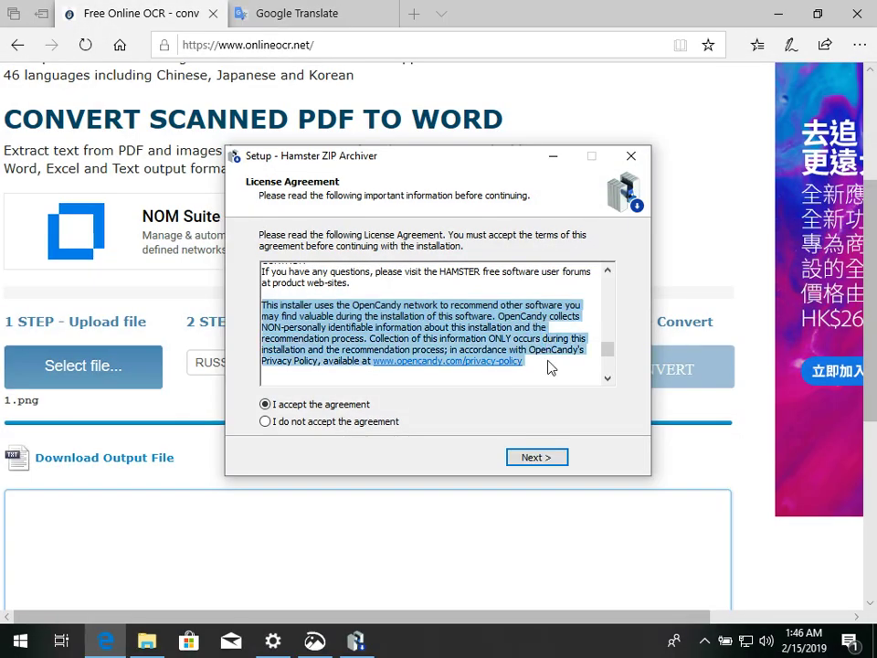
{"action": "scroll", "coordinate": [549, 361], "scroll_direction": "down", "scroll_amount": 3}
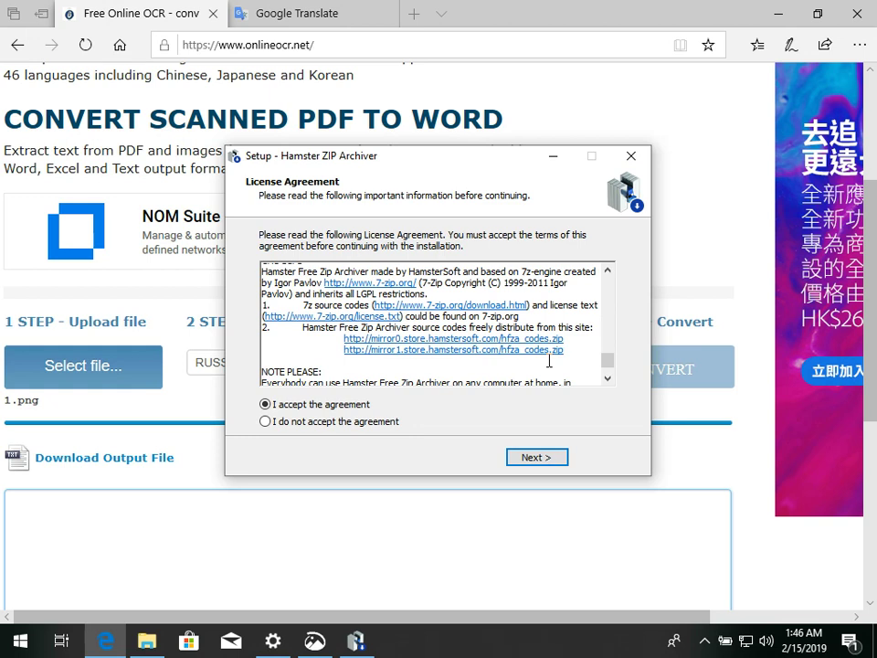
{"action": "scroll", "coordinate": [549, 361], "scroll_direction": "down", "scroll_amount": 2}
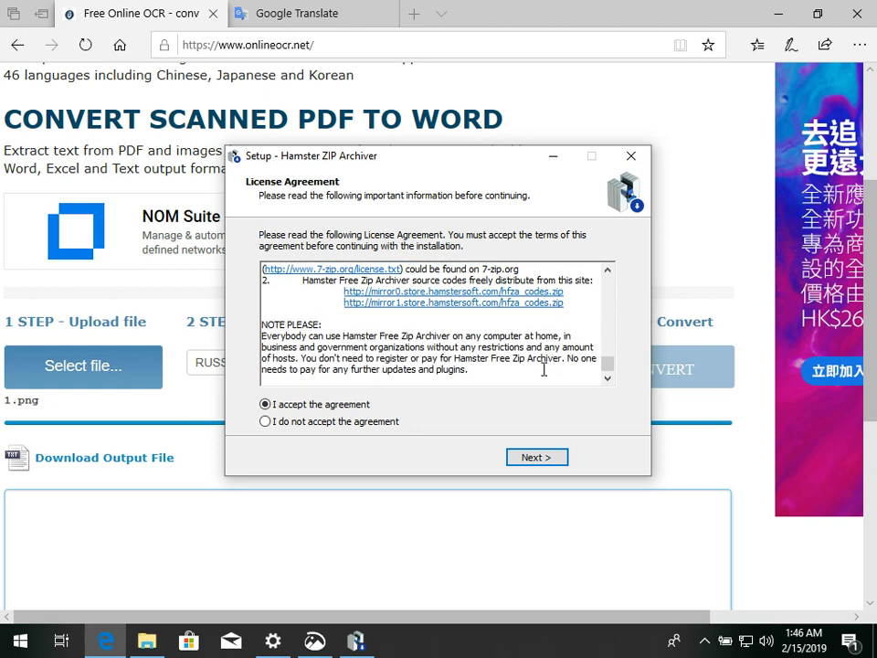
{"action": "left_click", "coordinate": [541, 459]}
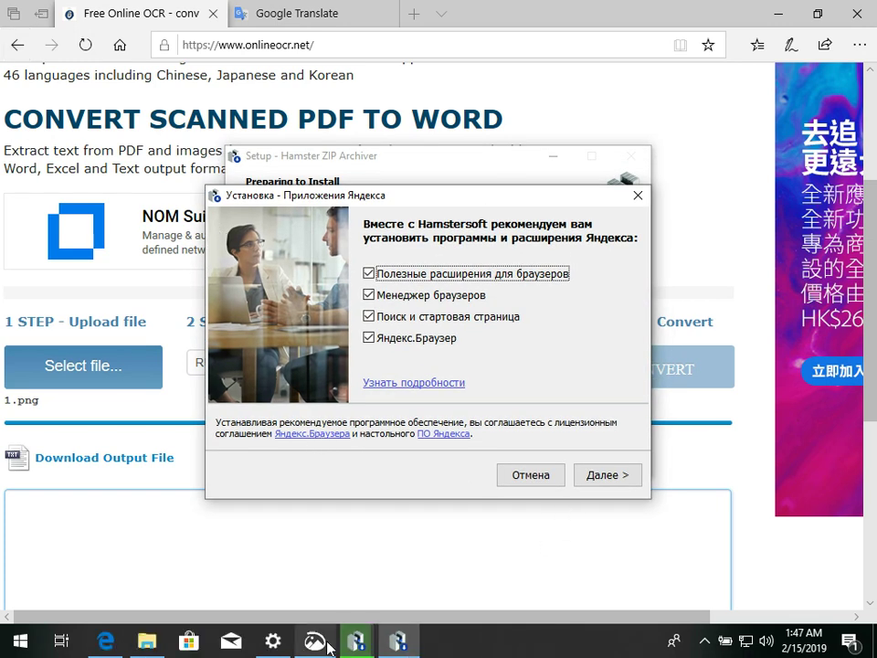
Capture a rectangular snip of the Yandex applications offer dialog with Snip & Sketch and close the older snip window
{"action": "left_click", "coordinate": [315, 641]}
{"action": "left_click", "coordinate": [81, 457]}
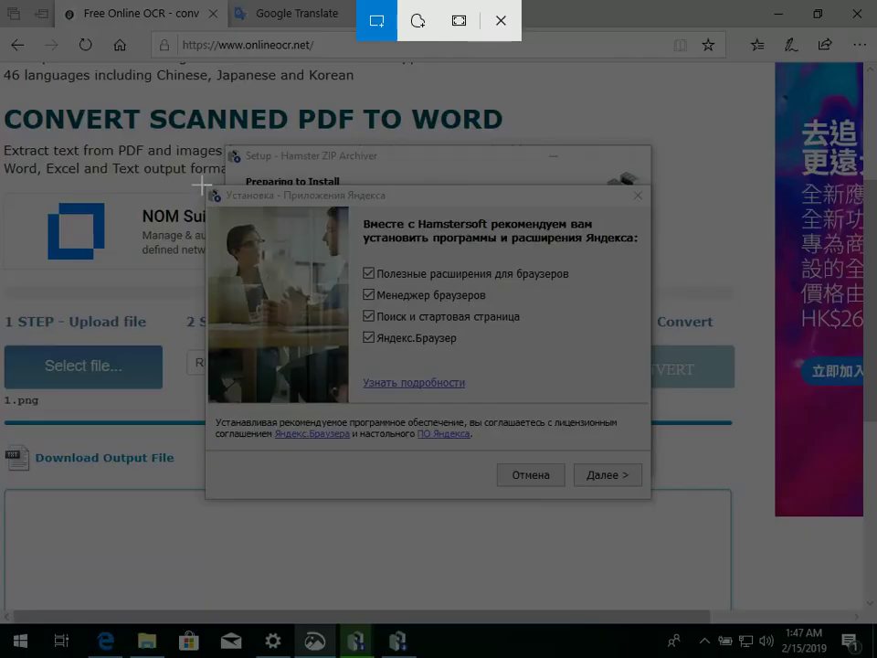
{"action": "left_click_drag", "start_coordinate": [205, 185], "coordinate": [651, 502]}
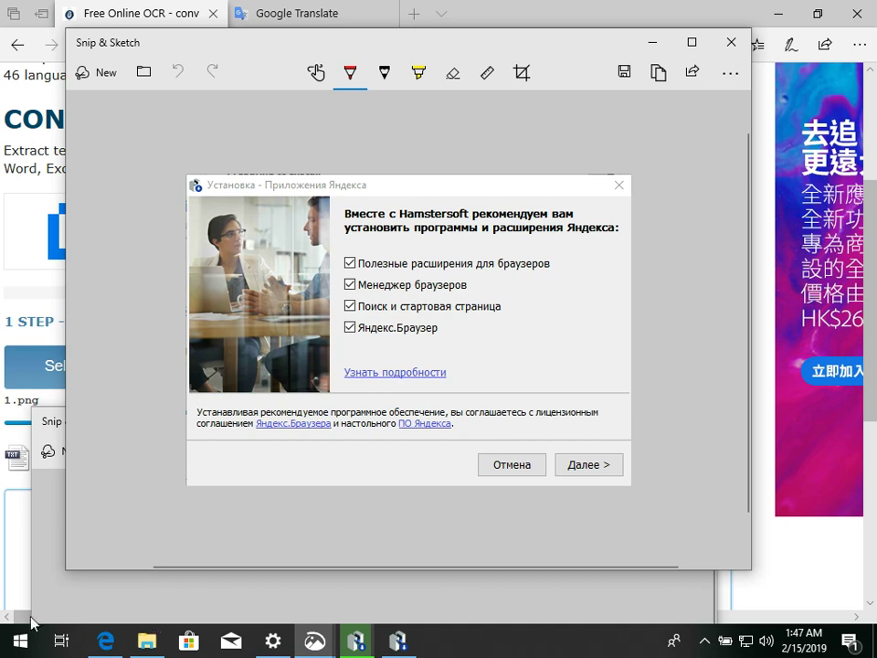
{"action": "left_click", "coordinate": [53, 592]}
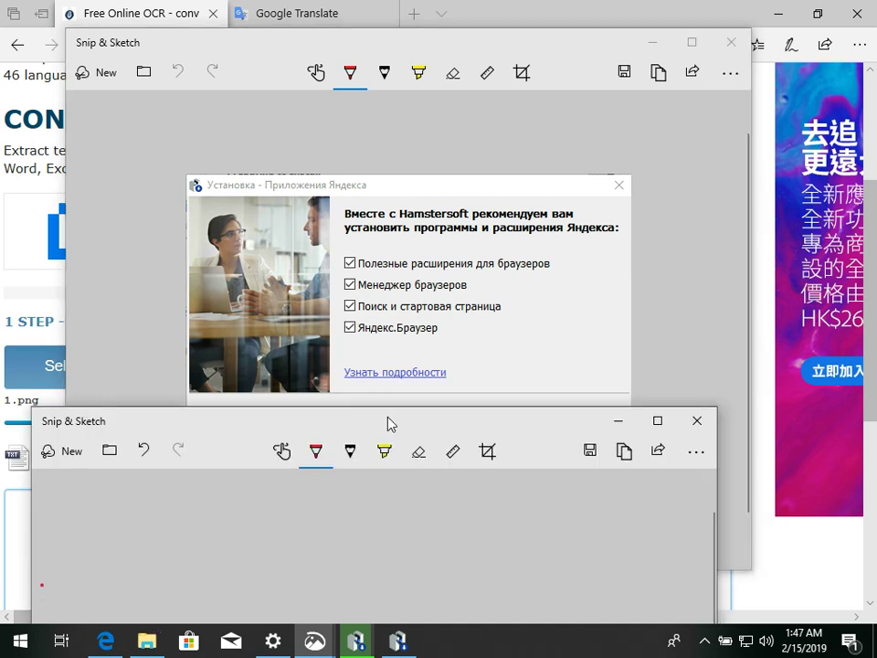
{"action": "left_click", "coordinate": [697, 420]}
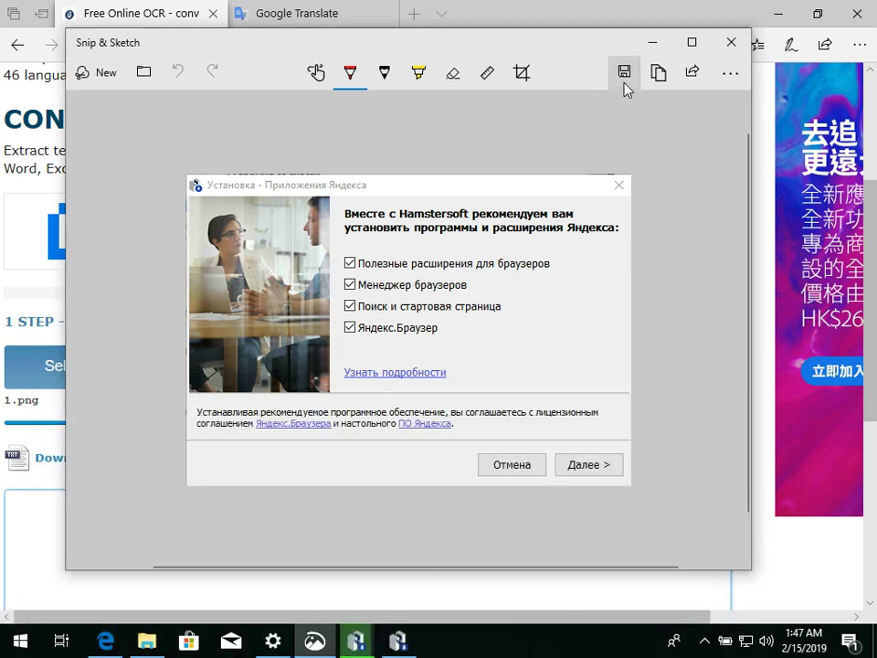
Save the snip of the Yandex offer dialog to the Desktop as PNG file 2 and close Snip & Sketch
{"action": "left_click", "coordinate": [624, 80]}
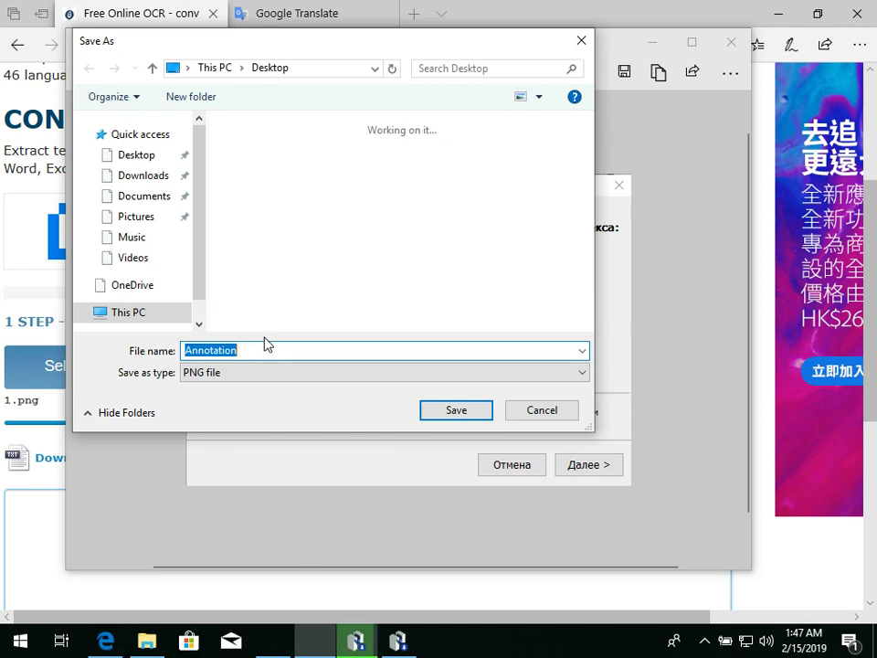
{"action": "left_click", "coordinate": [356, 645]}
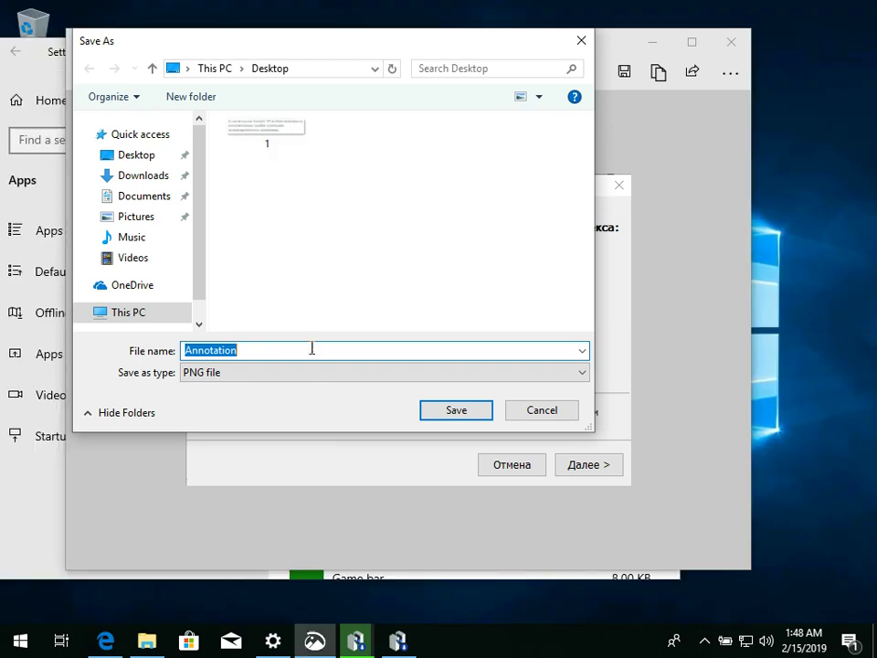
{"action": "type", "text": "2"}
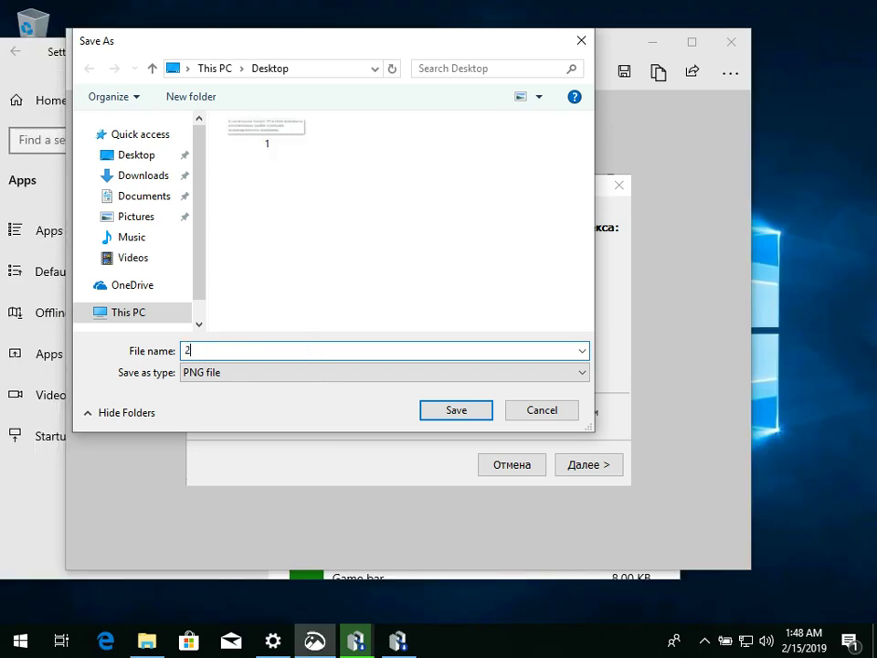
{"action": "left_click", "coordinate": [466, 409]}
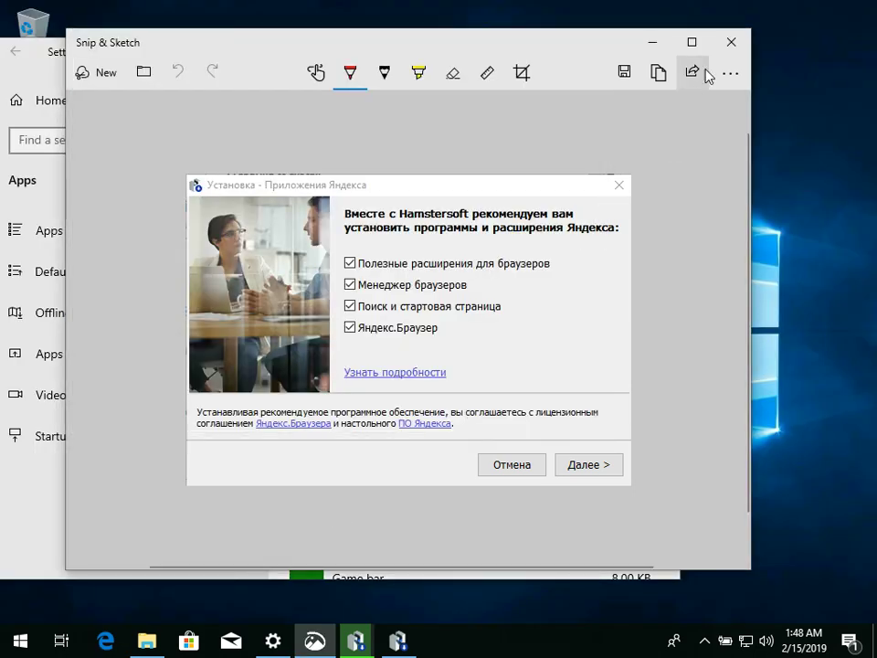
{"action": "left_click", "coordinate": [731, 42]}
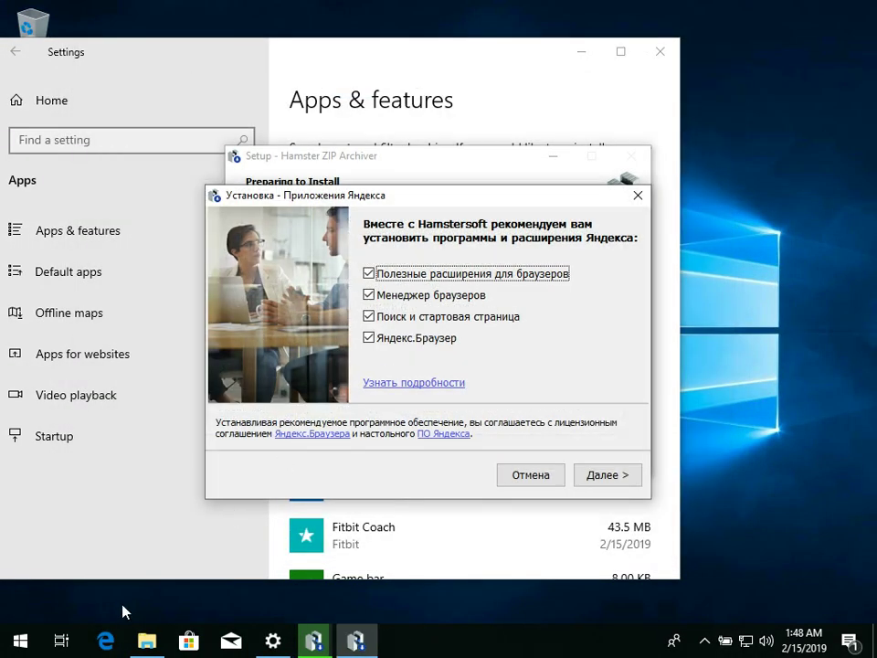
Switch to Microsoft Edge, load onlineocr.net and maximize the browser window
{"action": "left_click", "coordinate": [103, 638]}
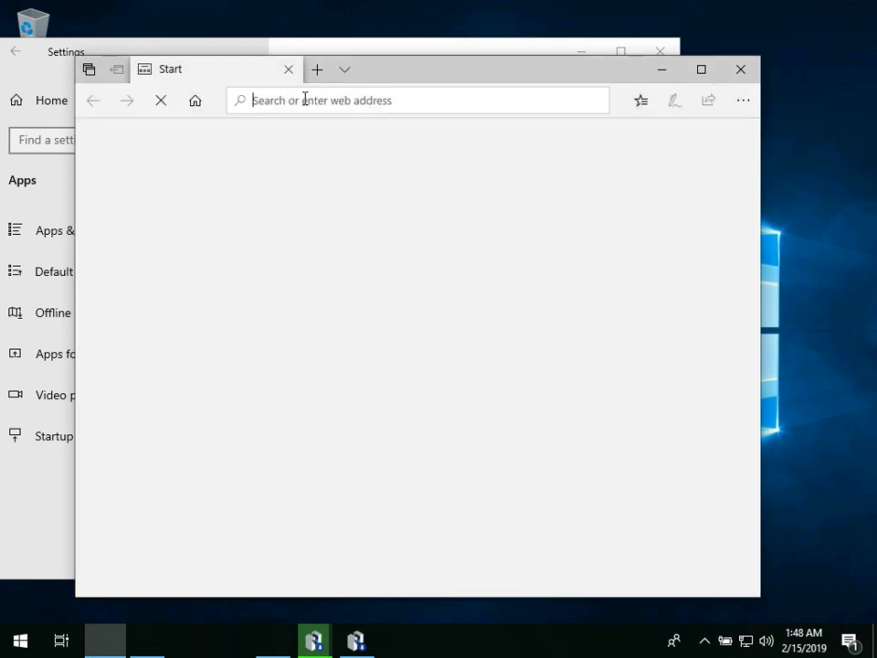
{"action": "type", "text": "onlineocr.net/"}
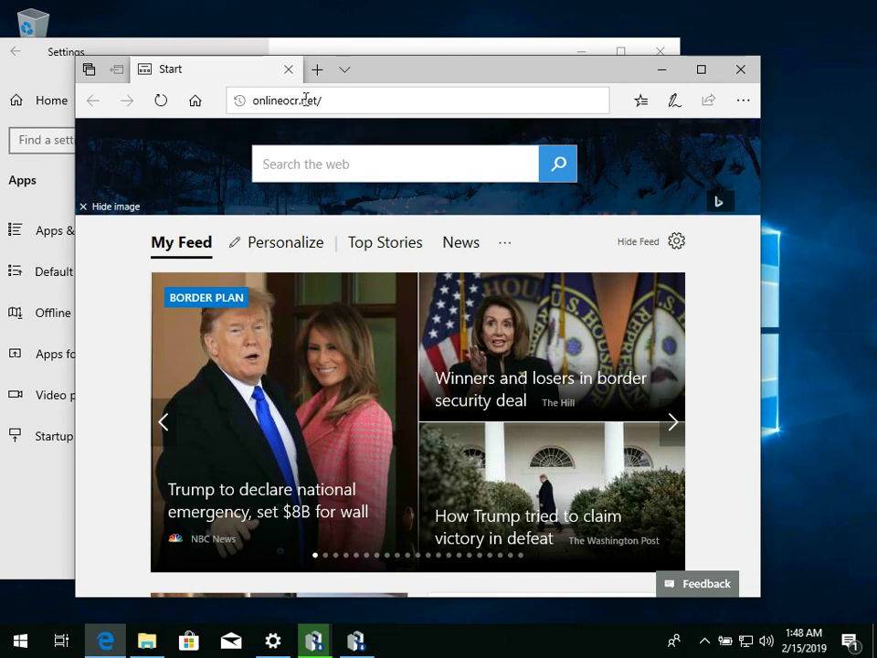
{"action": "left_click_drag", "start_coordinate": [376, 71], "coordinate": [381, 79]}
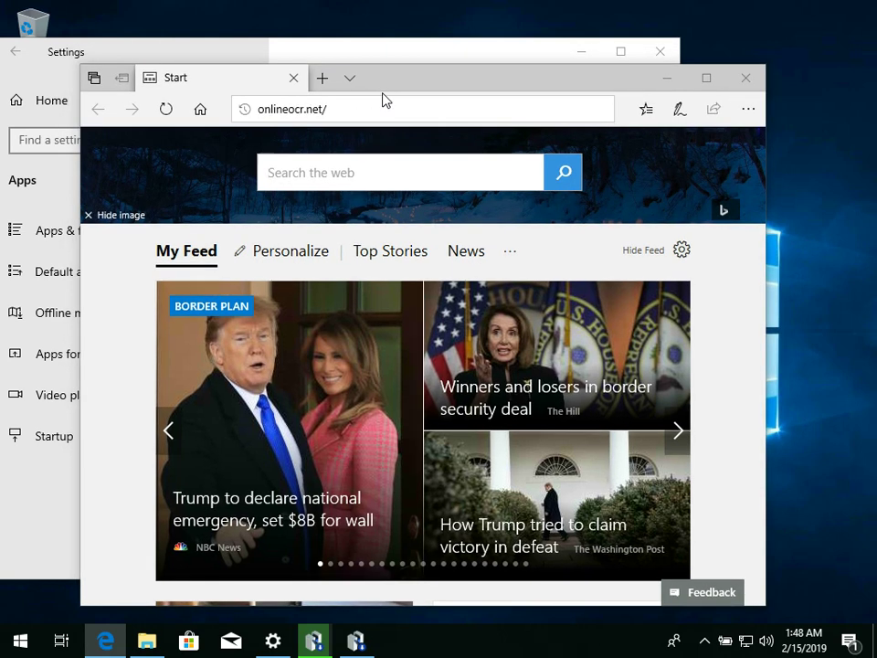
{"action": "key", "text": "Return"}
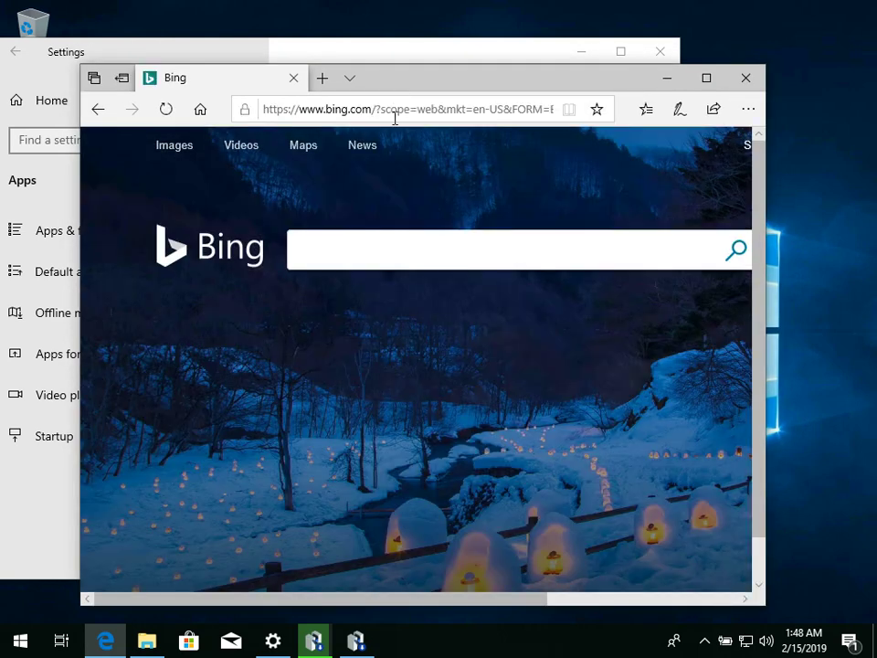
{"action": "left_click", "coordinate": [395, 115]}
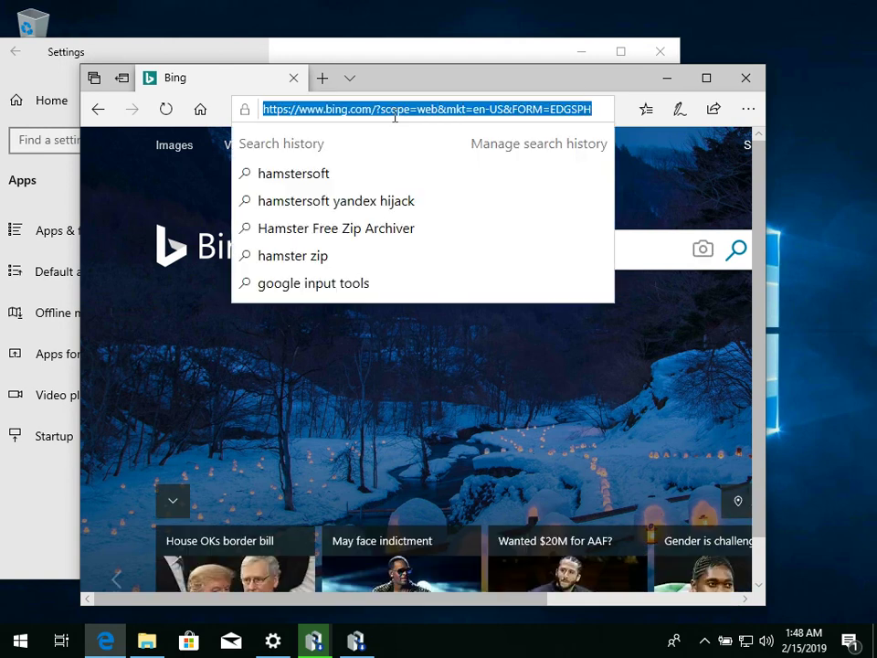
{"action": "type", "text": "onlineocr.net/"}
{"action": "key", "text": "End"}
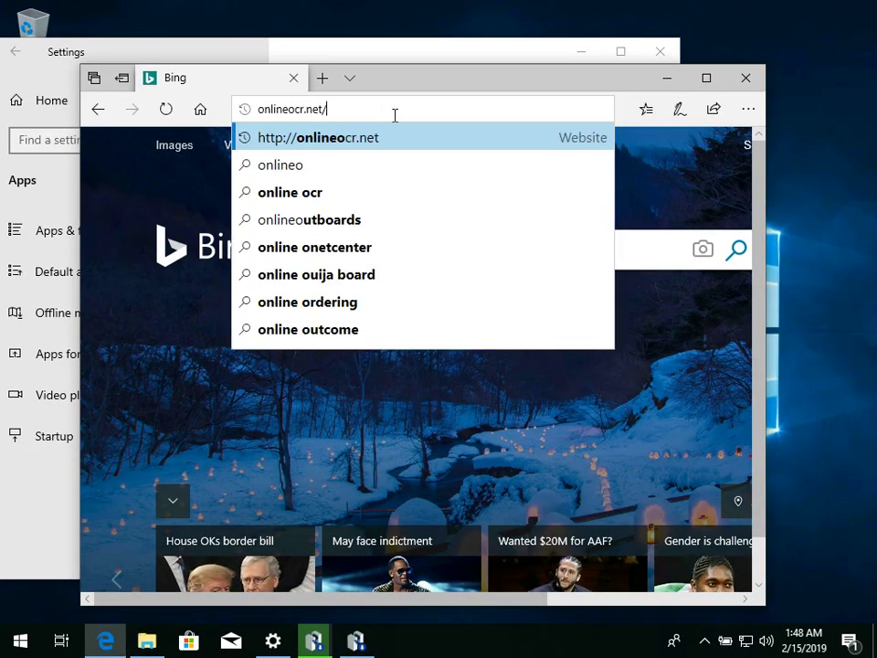
{"action": "key", "text": "Return"}
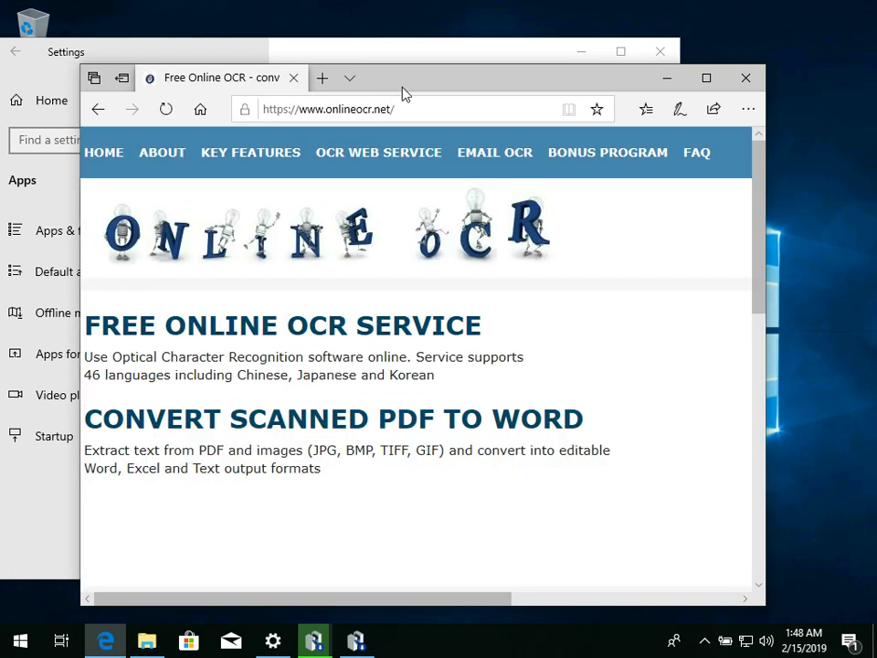
{"action": "double_click", "coordinate": [402, 88]}
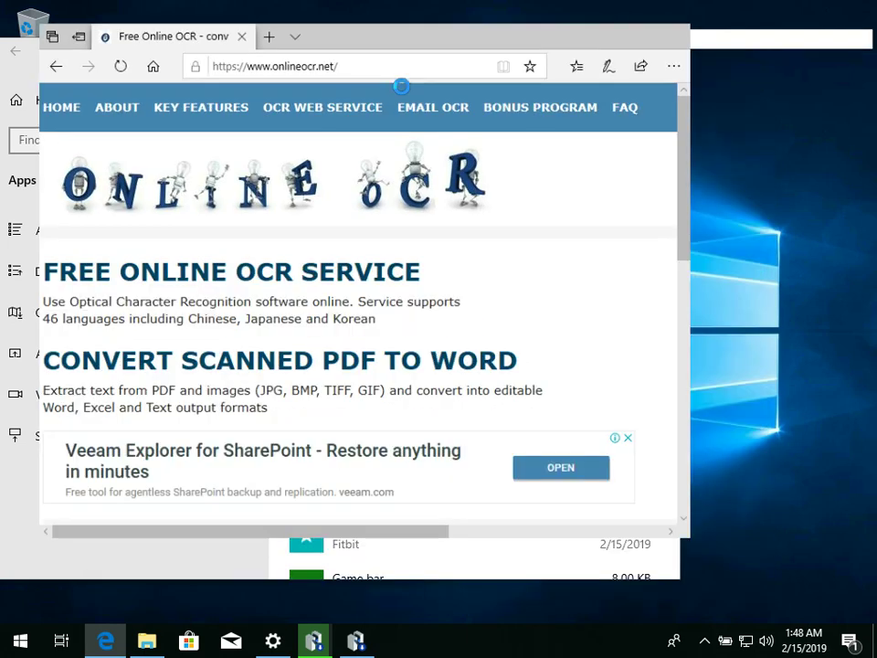
Upload image 2 from the Desktop and convert it with Russian as the language and Text Plain (txt) as the output format
{"action": "scroll", "coordinate": [133, 513], "scroll_direction": "down", "scroll_amount": 3}
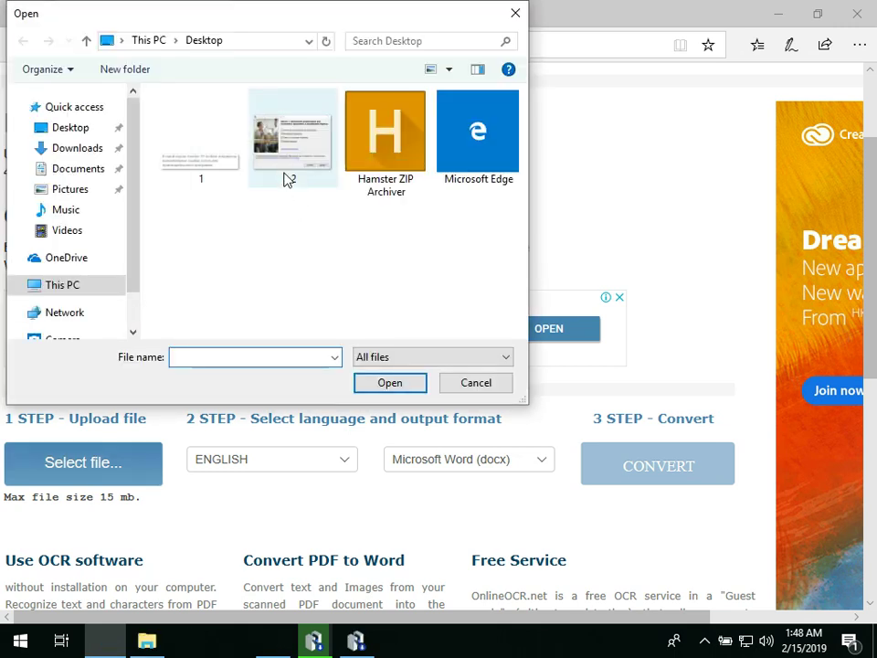
{"action": "double_click", "coordinate": [288, 179]}
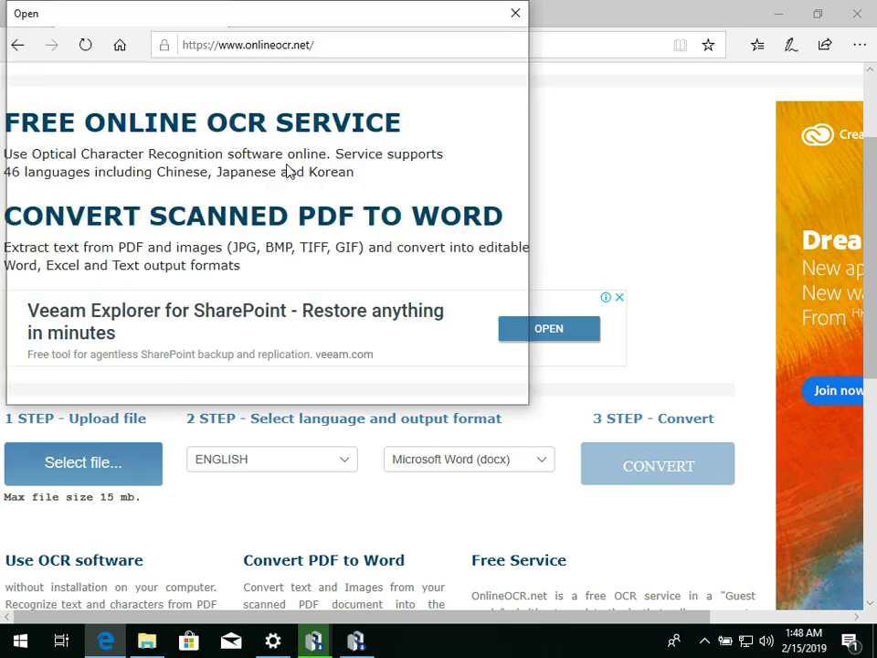
{"action": "left_click", "coordinate": [289, 464]}
{"action": "scroll", "coordinate": [288, 462], "scroll_direction": "down", "scroll_amount": 5}
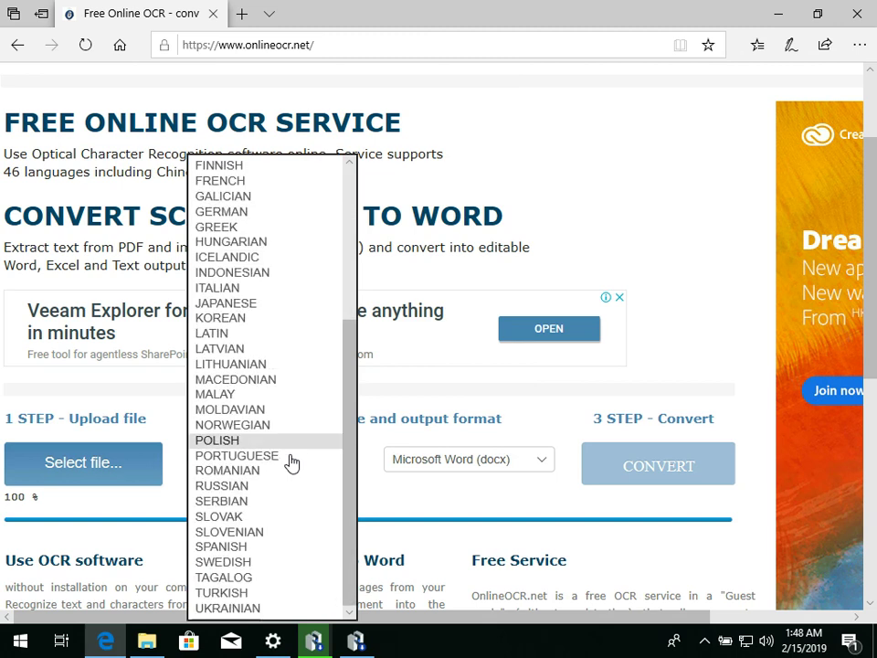
{"action": "left_click", "coordinate": [283, 495]}
{"action": "left_click", "coordinate": [426, 464]}
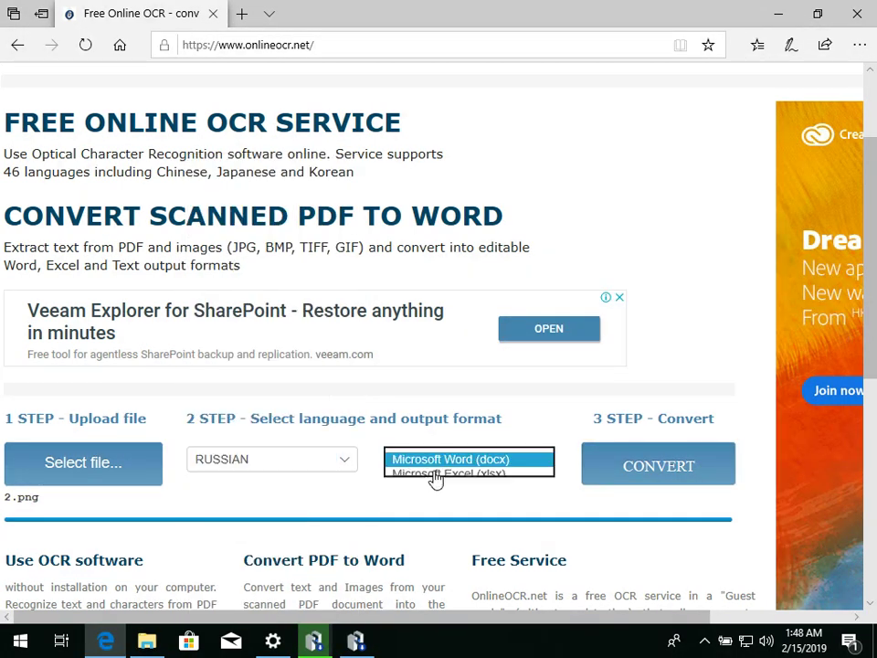
{"action": "left_click", "coordinate": [434, 489]}
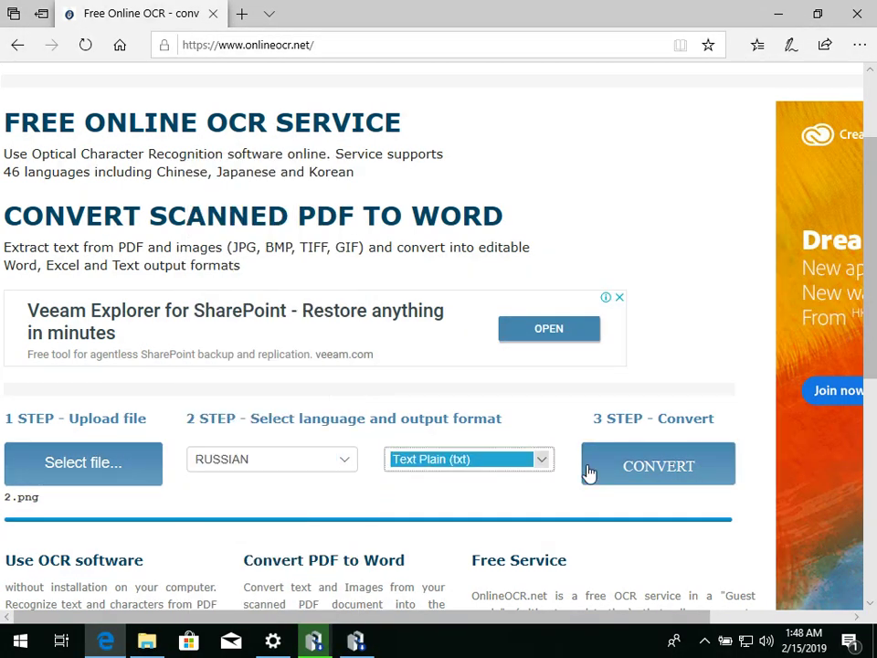
{"action": "left_click", "coordinate": [659, 466]}
Copy all the recognized Russian text and translate it into English with Google Translate in a new tab
{"action": "scroll", "coordinate": [568, 512], "scroll_direction": "down", "scroll_amount": 3}
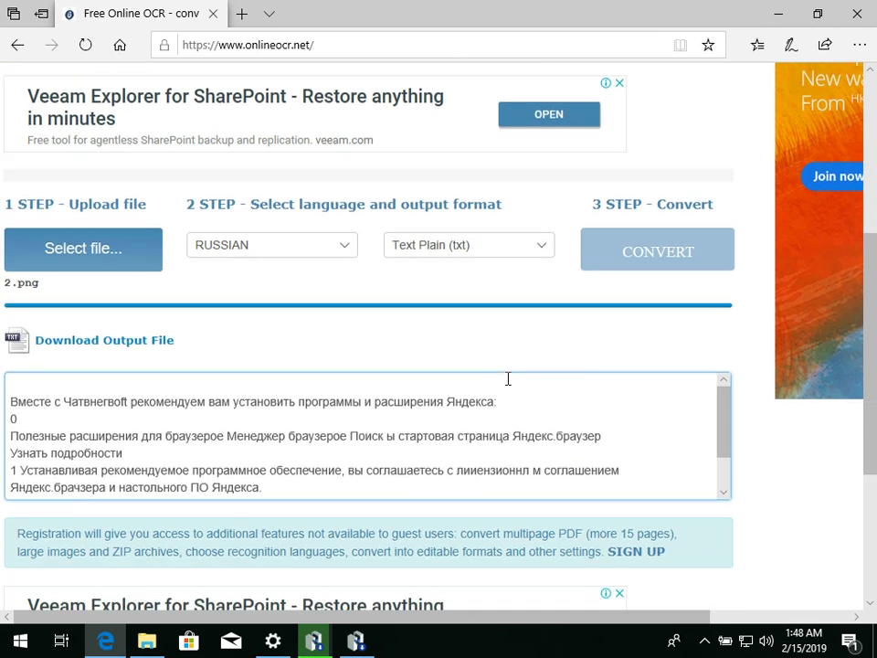
{"action": "left_click", "coordinate": [508, 379]}
{"action": "key", "text": "ctrl+a"}
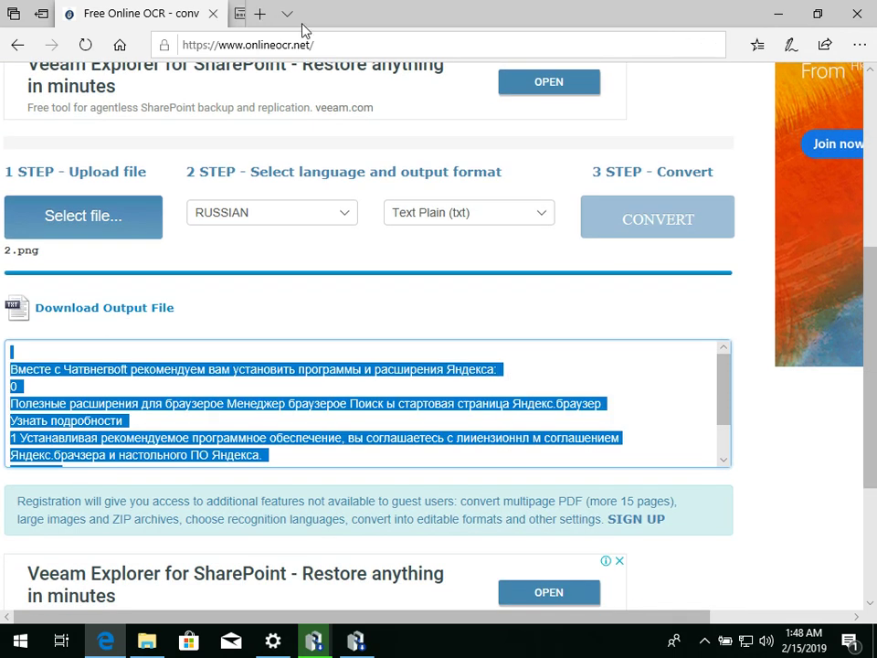
{"action": "key", "text": "ctrl+t"}
{"action": "type", "text": "ranslate"}
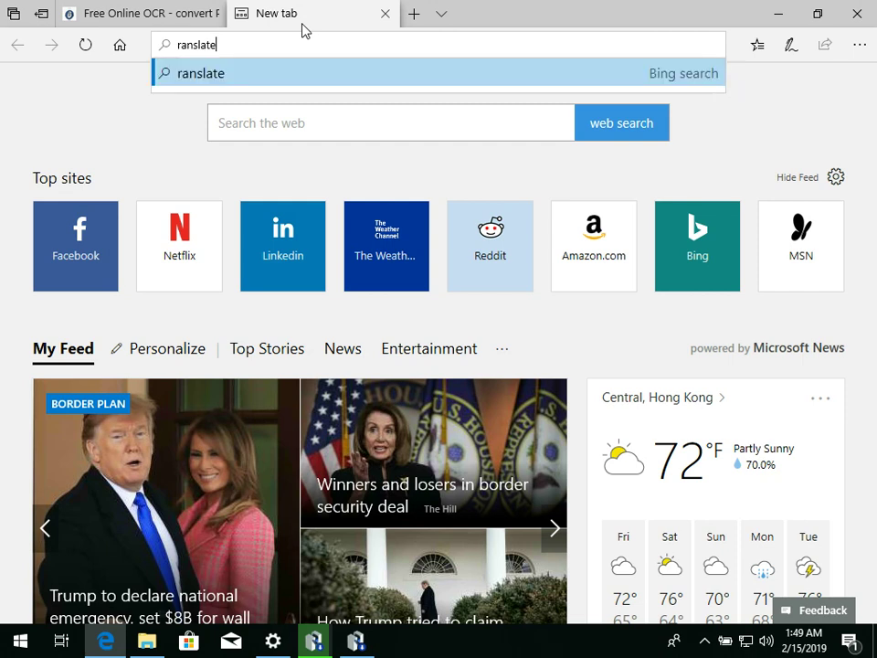
{"action": "key", "text": "ctrl+a"}
{"action": "type", "text": "trans"}
{"action": "key", "text": "Return"}
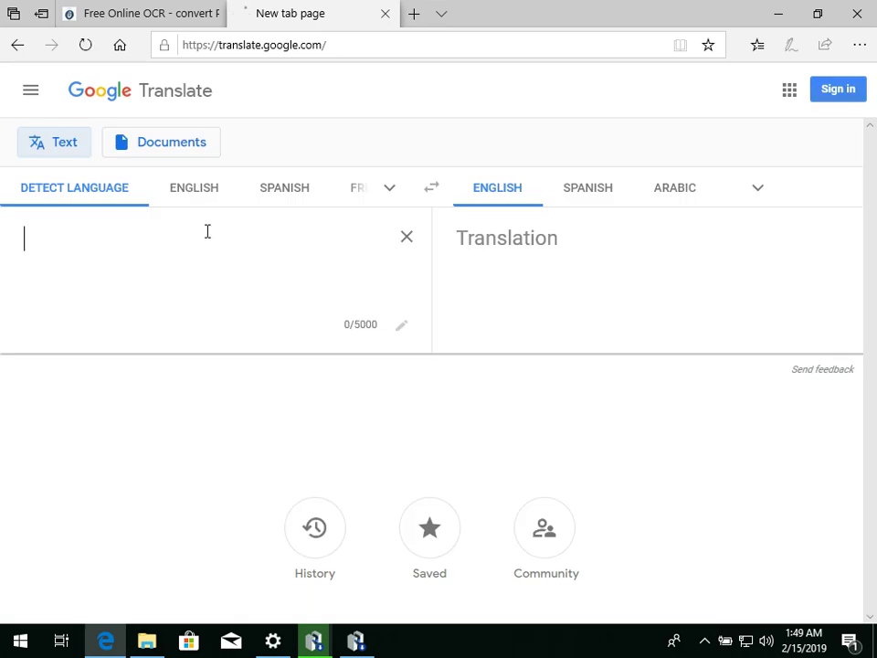
{"action": "type", "text": "Вместе с Чатвнегboft рекомендуем вам установить программы и расширения Яндекса: 0 Полезные расширения для браузерое Менеджер браузерое Поиск ы стартовая страница Яндекс.браузер Узнать подробности 1 Устанавливая рекомендуемое программное обеспечение, вы соглашаетесь с лииензионнл м соглашением Яндекс.брачзера и настольного ПО Яндекса. Отигена далее >"}
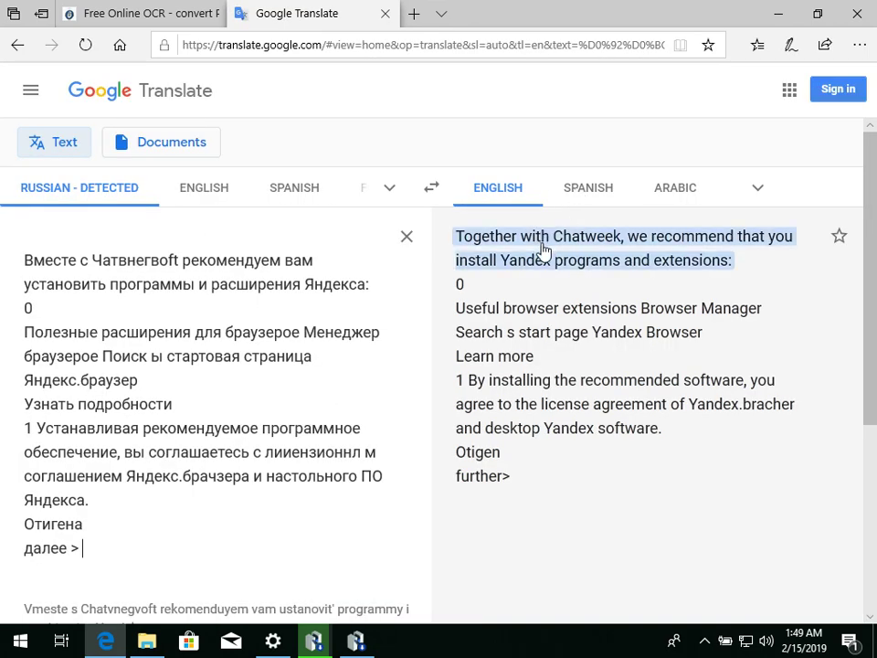
Examine the English translation of the Yandex offer, including the alternatives for the word "Otigen"
{"action": "left_click", "coordinate": [479, 453]}
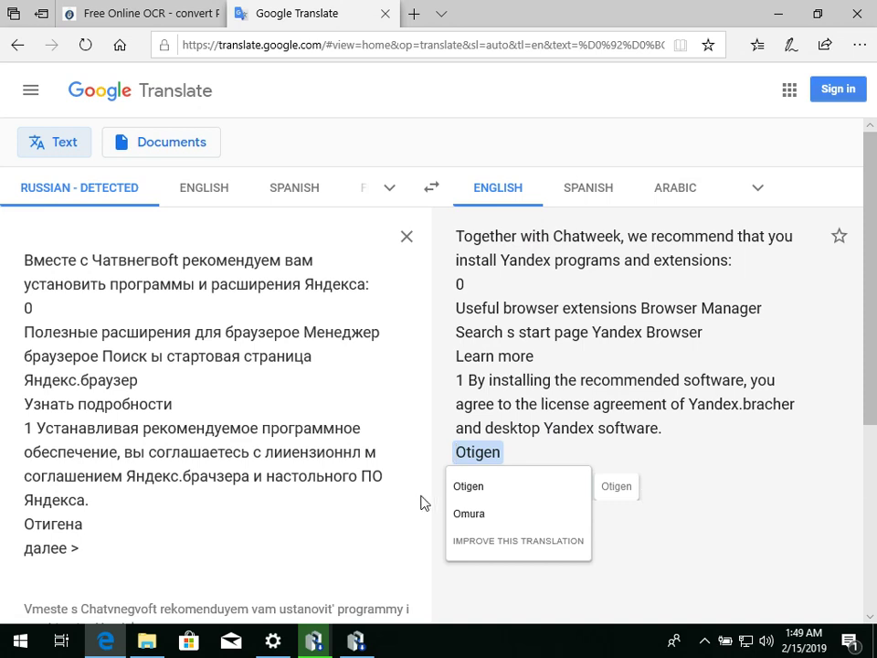
{"action": "scroll", "coordinate": [424, 503], "scroll_direction": "down", "scroll_amount": 4}
{"action": "left_click", "coordinate": [292, 522]}
{"action": "scroll", "coordinate": [283, 490], "scroll_direction": "up", "scroll_amount": 1}
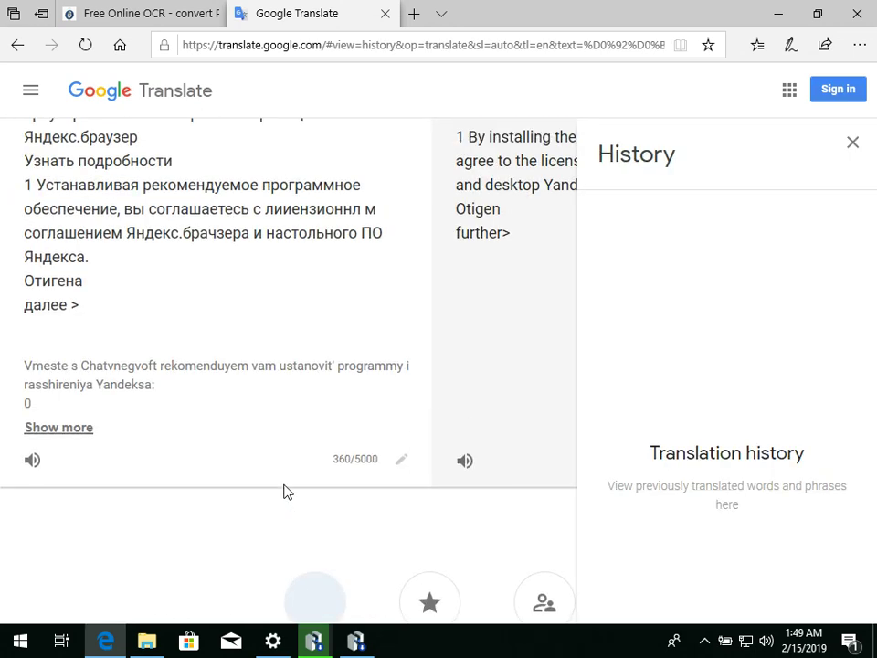
{"action": "scroll", "coordinate": [283, 491], "scroll_direction": "up", "scroll_amount": 2}
{"action": "left_click", "coordinate": [850, 143]}
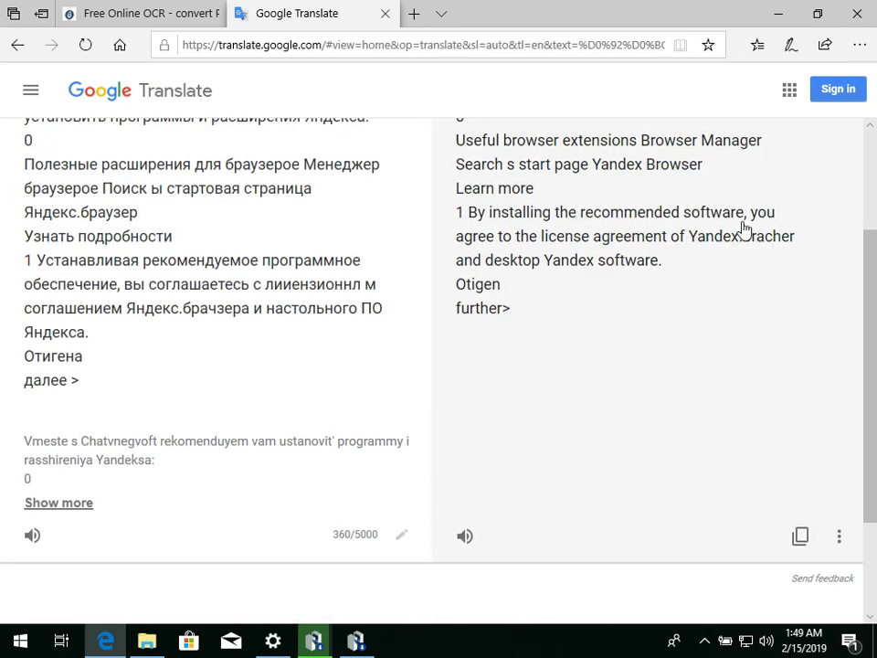
{"action": "scroll", "coordinate": [712, 249], "scroll_direction": "up", "scroll_amount": 2}
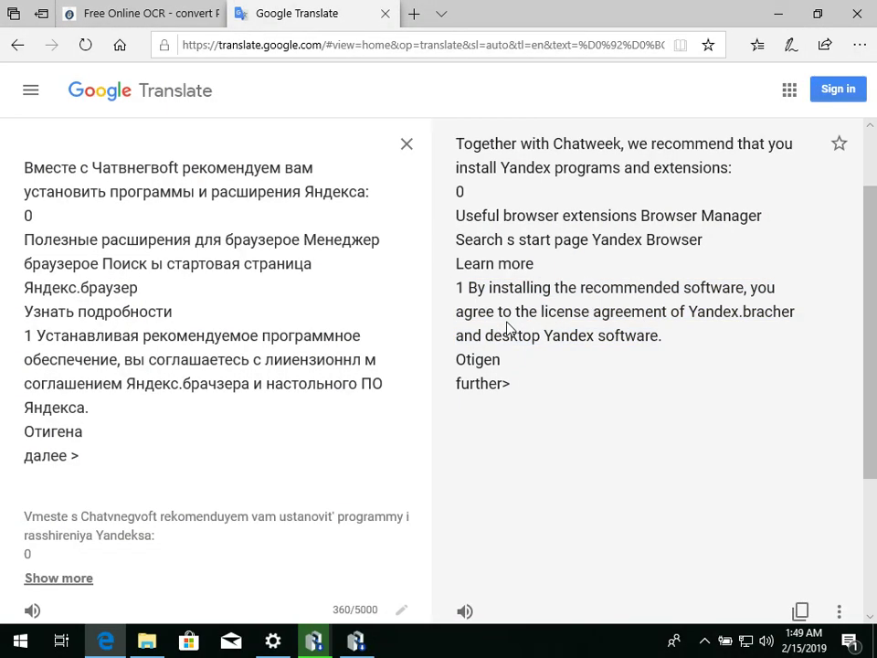
{"action": "scroll", "coordinate": [507, 328], "scroll_direction": "up", "scroll_amount": 2}
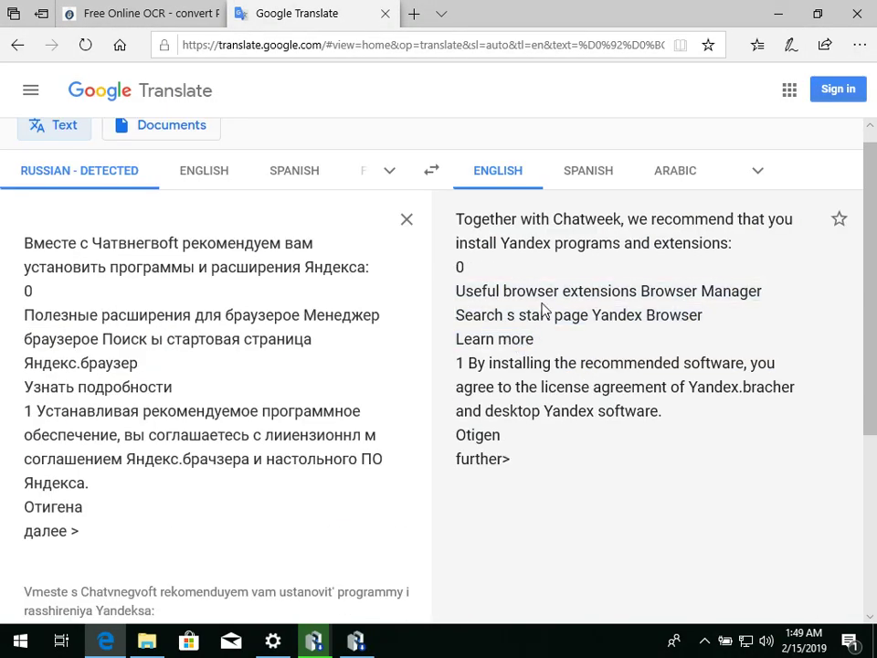
Switch to the Yandex applications installer, deselect all four offered components and move the dialog aside to reveal the translated page
{"action": "left_click", "coordinate": [347, 646]}
{"action": "left_click", "coordinate": [421, 346]}
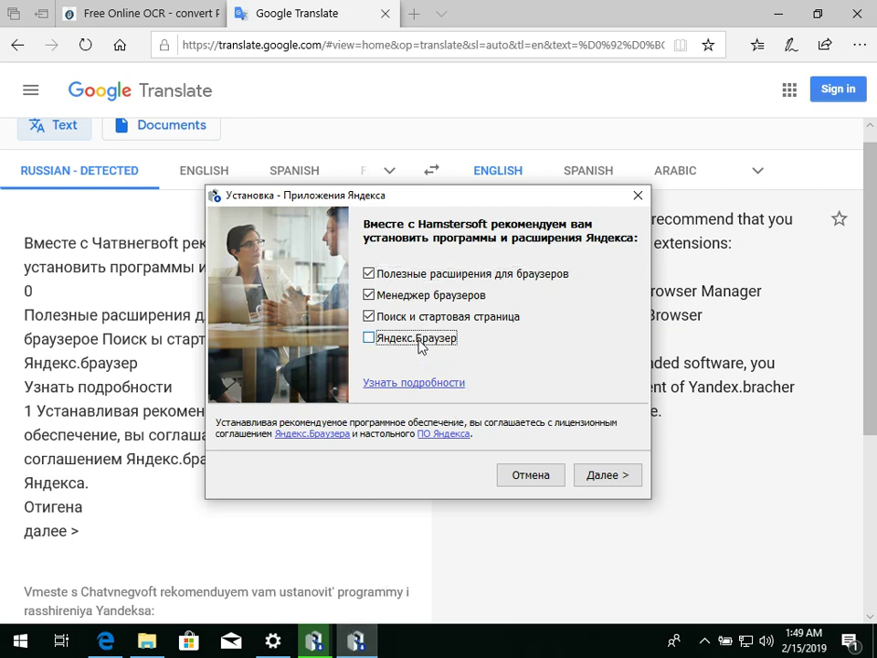
{"action": "left_click", "coordinate": [416, 317]}
{"action": "left_click", "coordinate": [413, 305]}
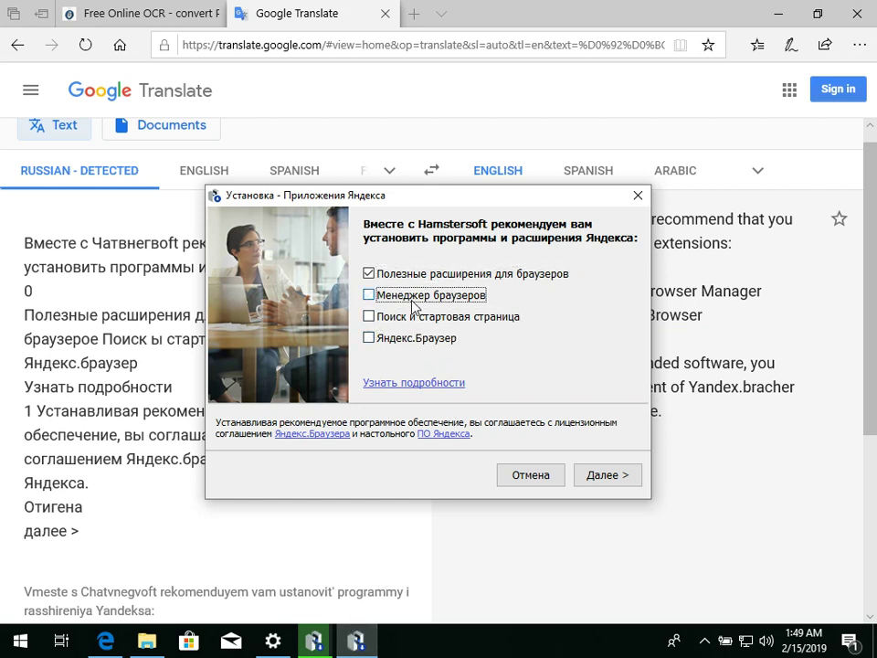
{"action": "left_click", "coordinate": [413, 276]}
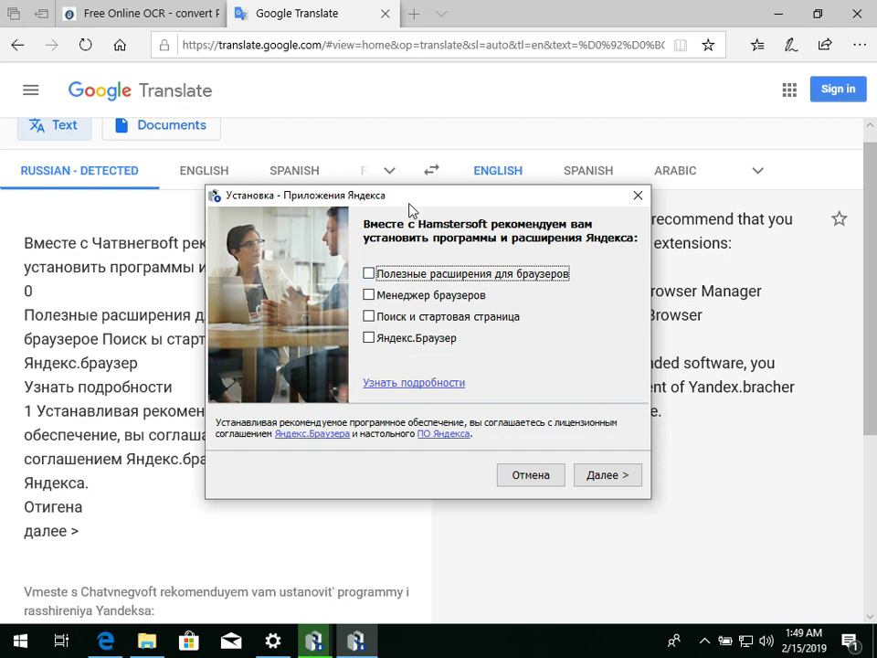
{"action": "left_click_drag", "start_coordinate": [409, 205], "coordinate": [651, 234]}
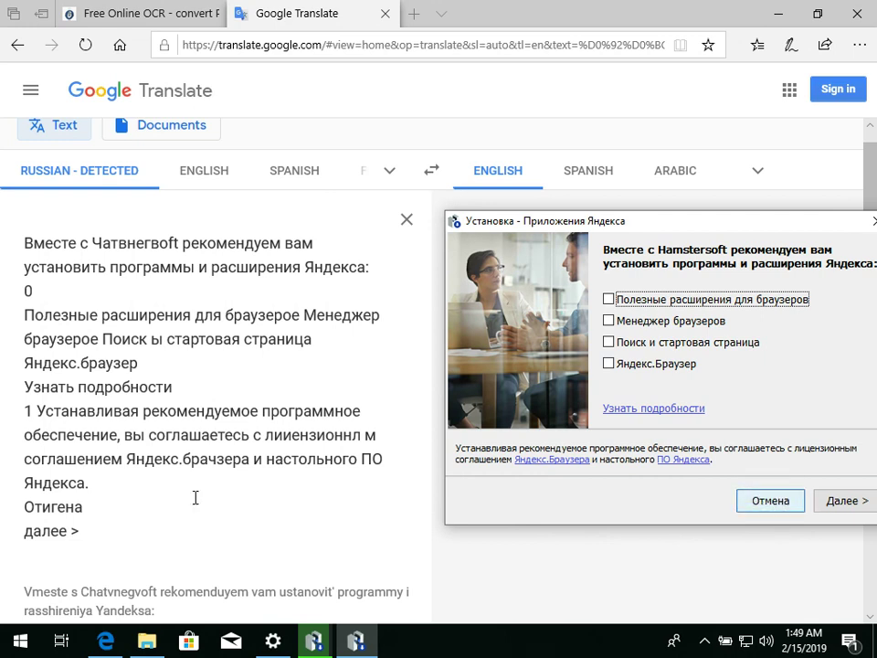
Compare the misrecognized source word "Отигена" with its suggested English translations, leaving the translation as is
{"action": "left_click", "coordinate": [89, 509]}
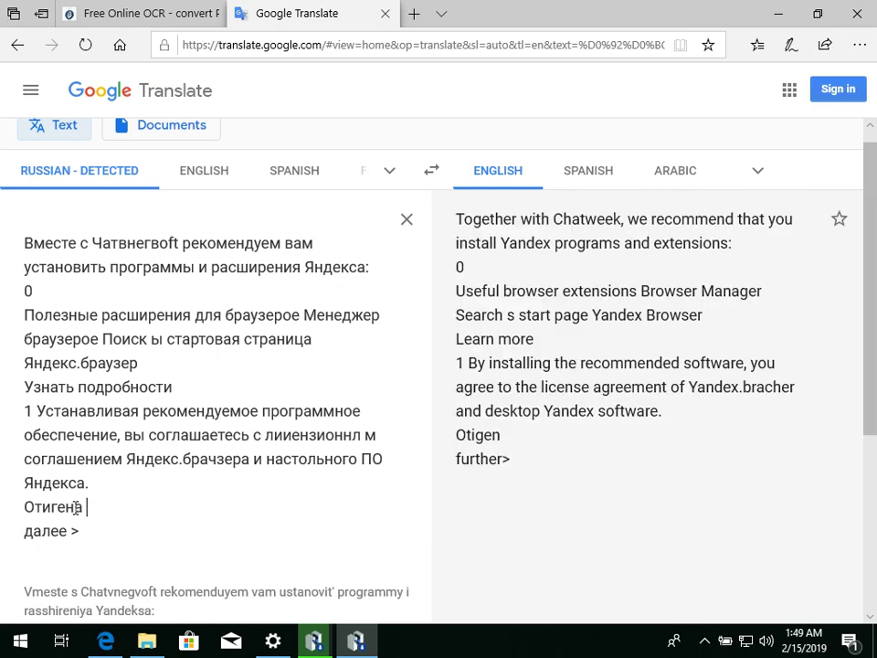
{"action": "left_click", "coordinate": [487, 432]}
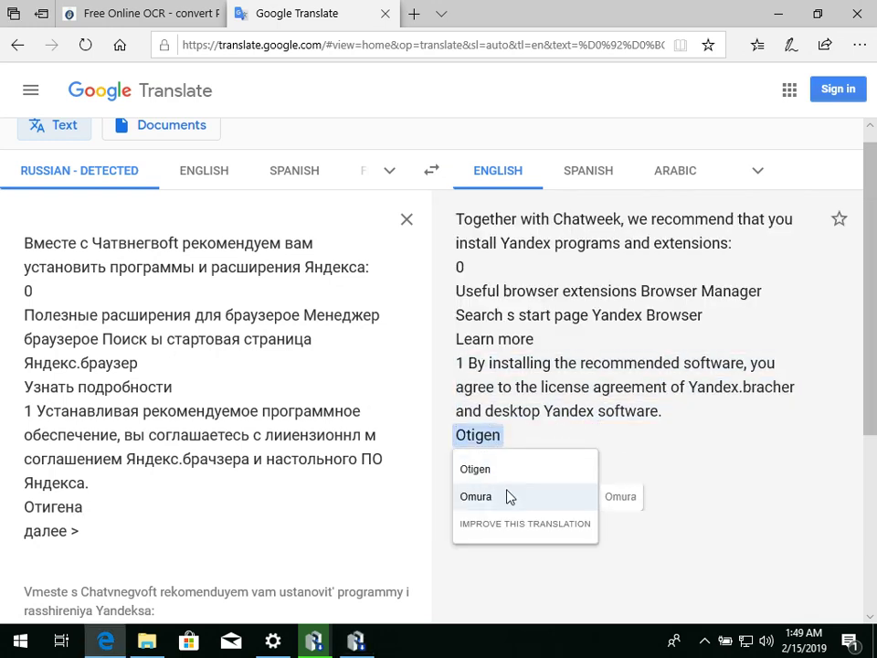
{"action": "left_click", "coordinate": [680, 446]}
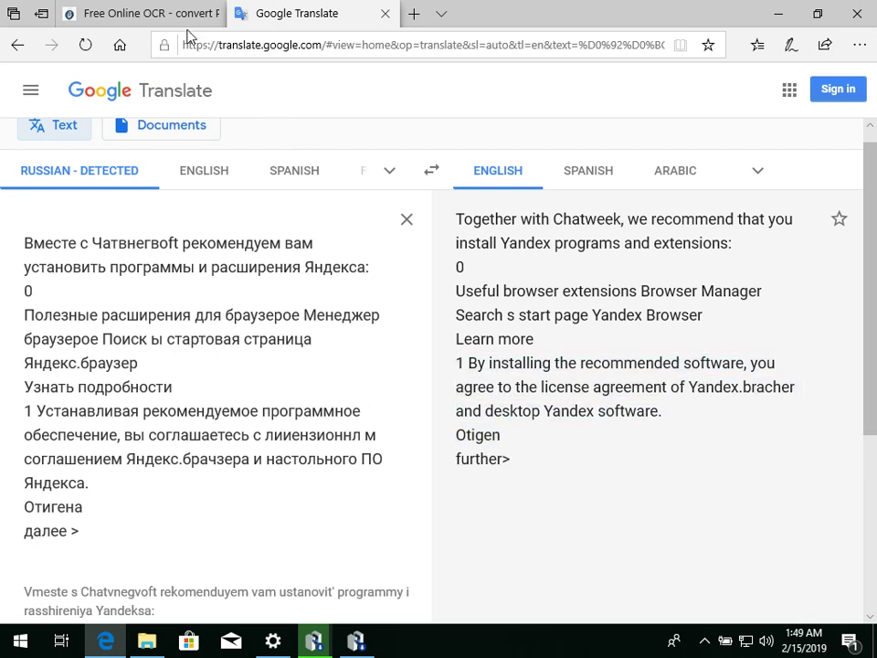
Compare the Yandex installer dialog with its translation, checking the alternatives for "further>" against the source word "далее"
{"action": "left_click", "coordinate": [355, 641]}
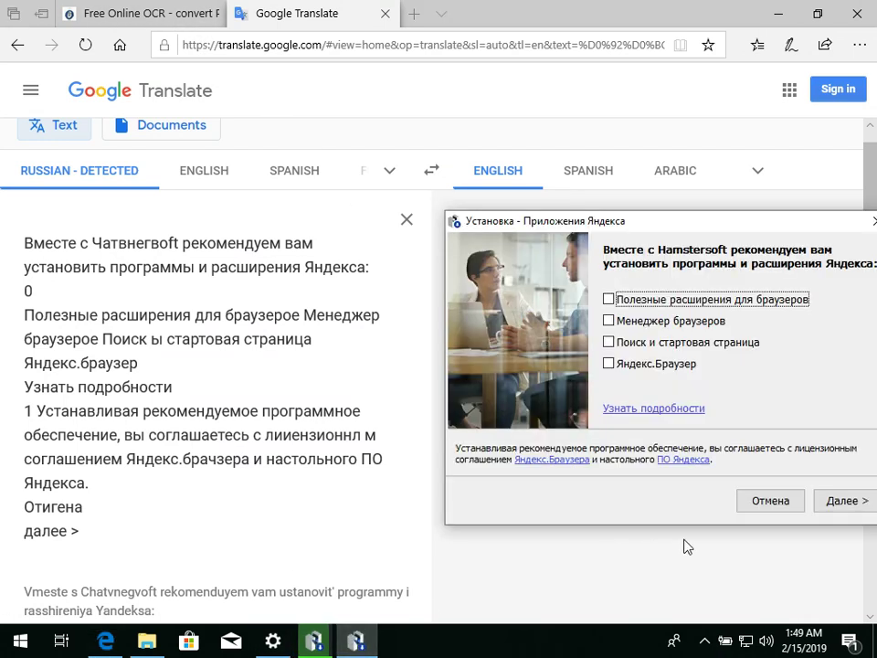
{"action": "left_click", "coordinate": [726, 577]}
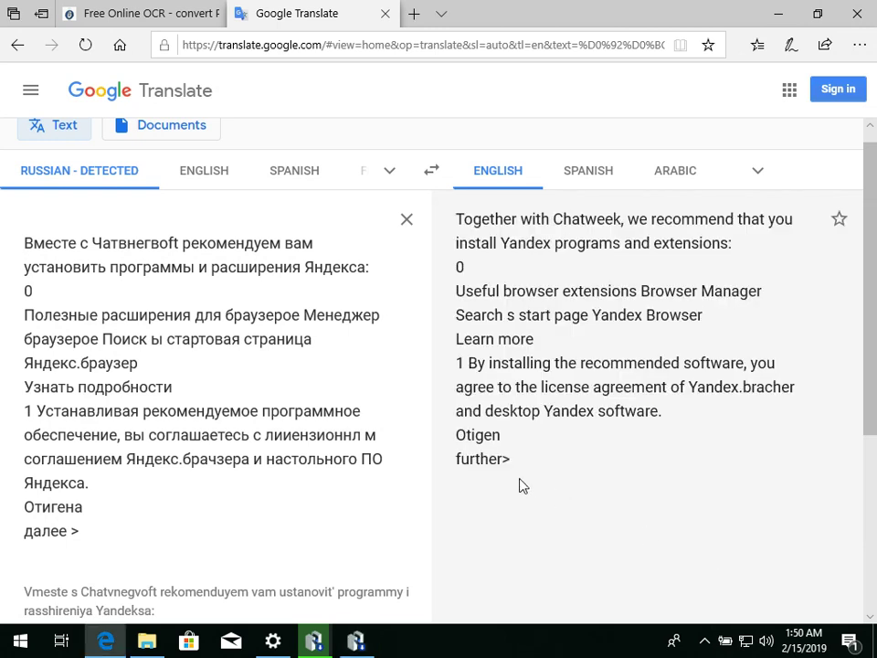
{"action": "left_click", "coordinate": [491, 463]}
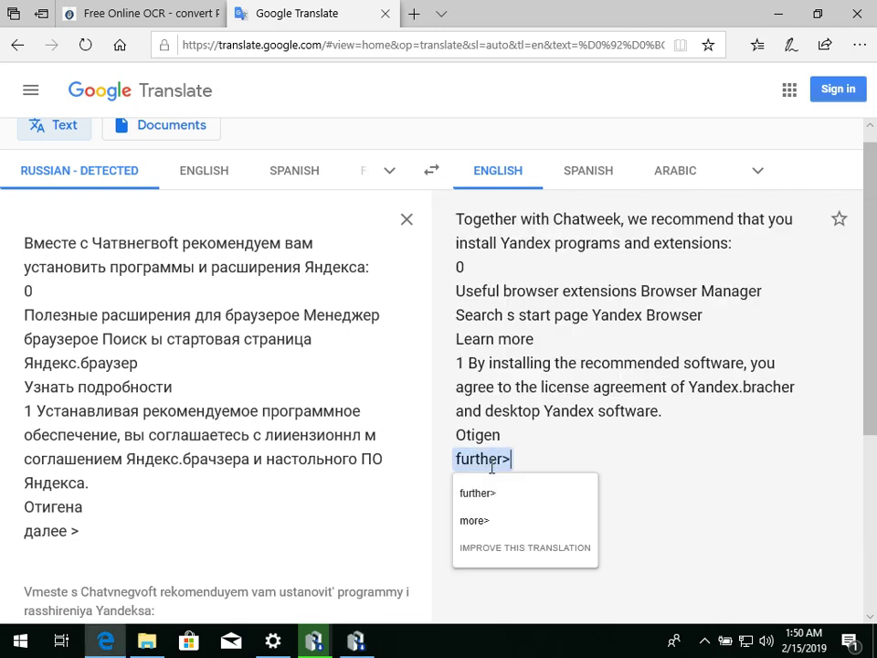
{"action": "left_click", "coordinate": [165, 545]}
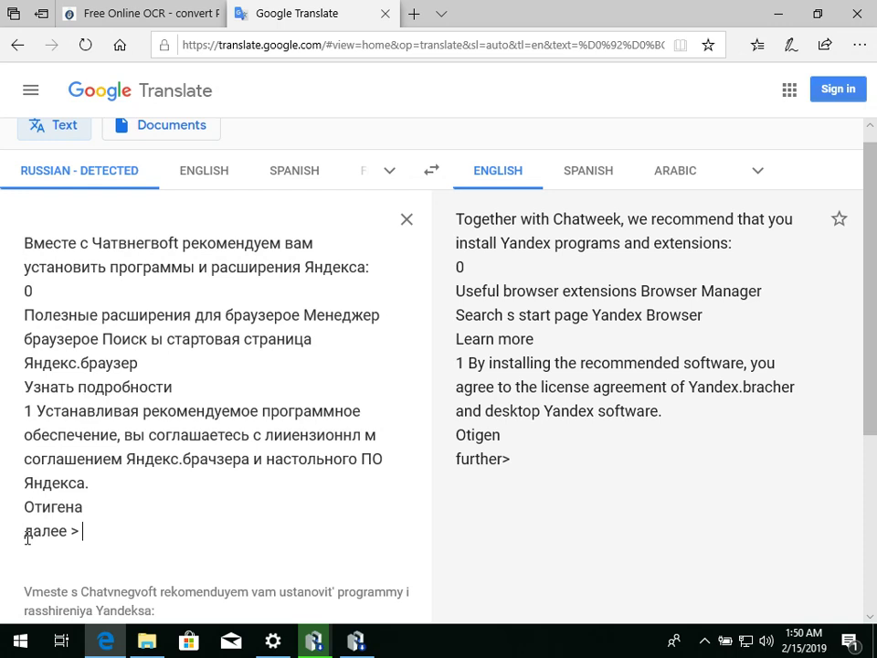
{"action": "left_click_drag", "start_coordinate": [28, 537], "coordinate": [66, 535]}
{"action": "left_click", "coordinate": [255, 561]}
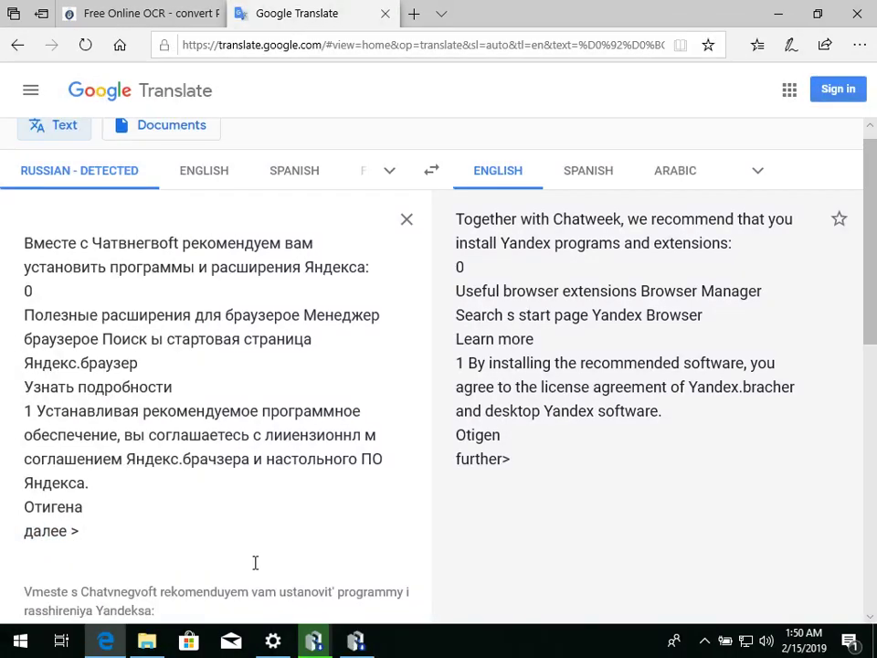
Cancel the Yandex applications installer and finish the Hamster ZIP Archiver setup with launch enabled and the partner offer deselected
{"action": "left_click", "coordinate": [371, 645]}
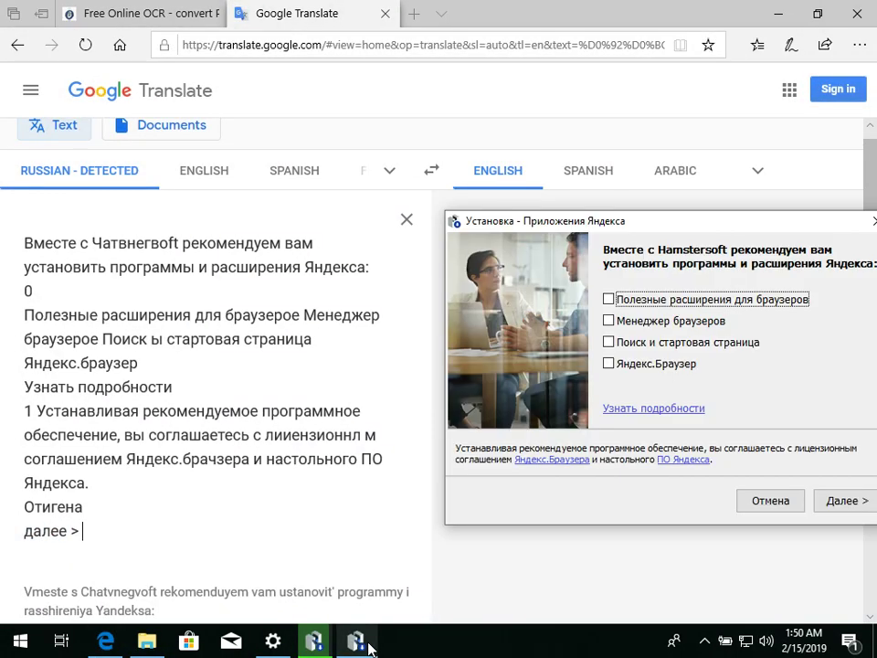
{"action": "left_click", "coordinate": [791, 509]}
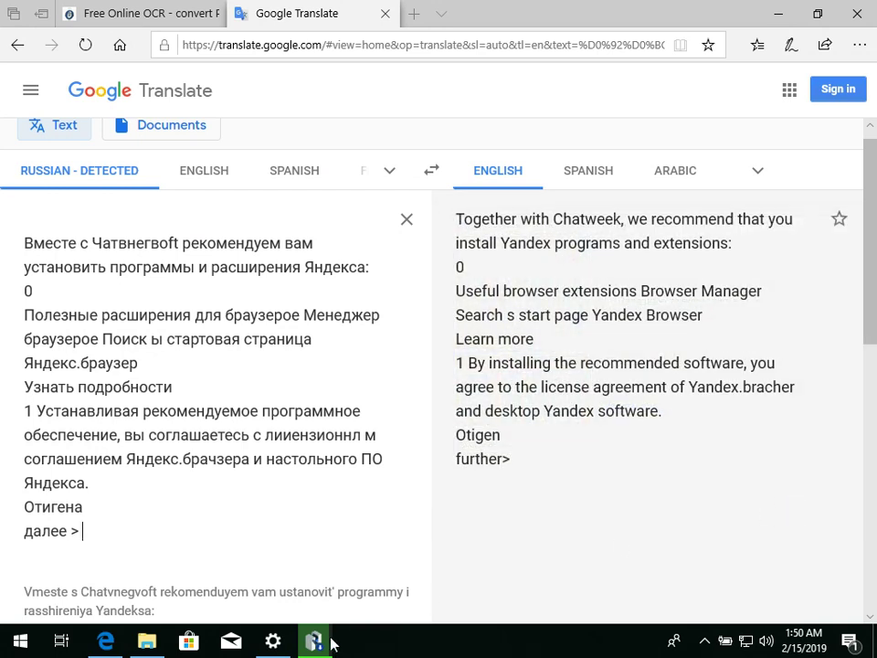
{"action": "left_click", "coordinate": [329, 644]}
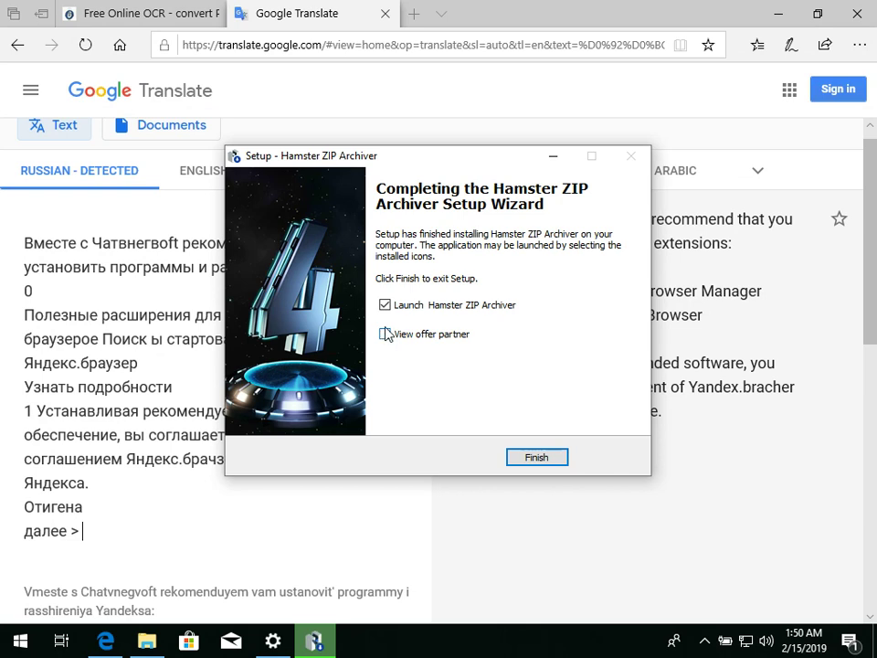
{"action": "left_click", "coordinate": [536, 458]}
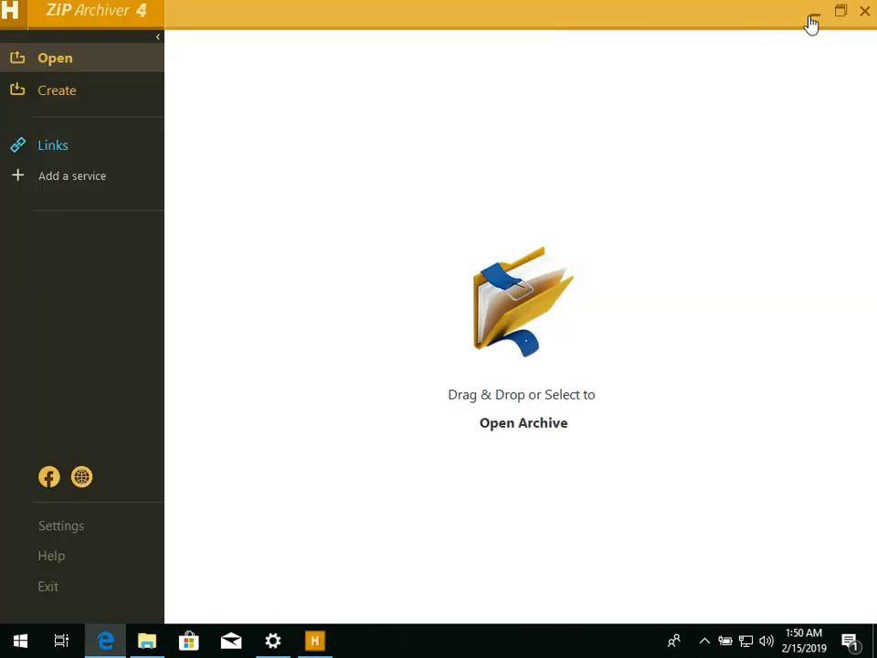
Minimize the archiver and the browser, and move the Apps & features window to the middle of the desktop
{"action": "left_click", "coordinate": [811, 15]}
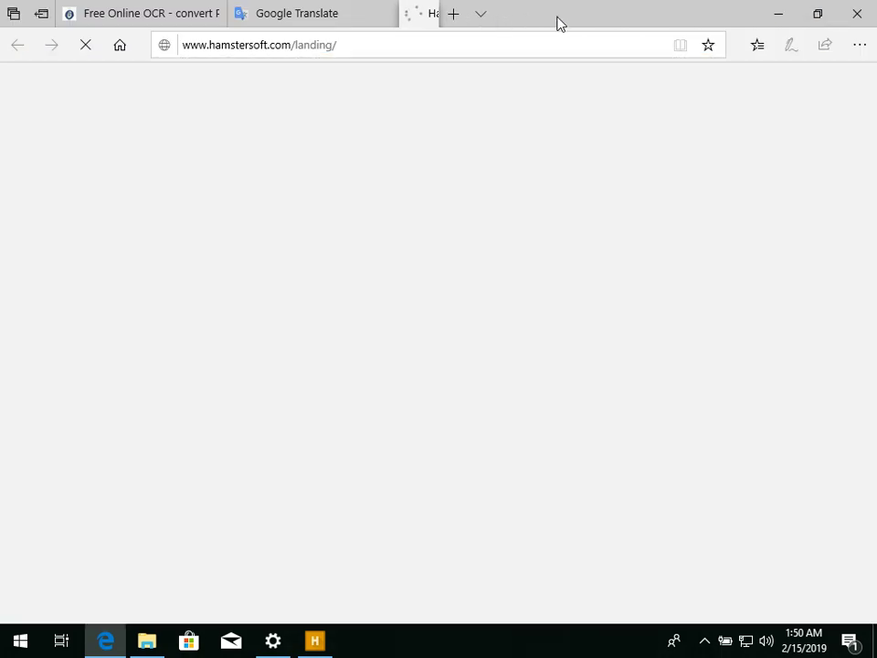
{"action": "left_click", "coordinate": [777, 18]}
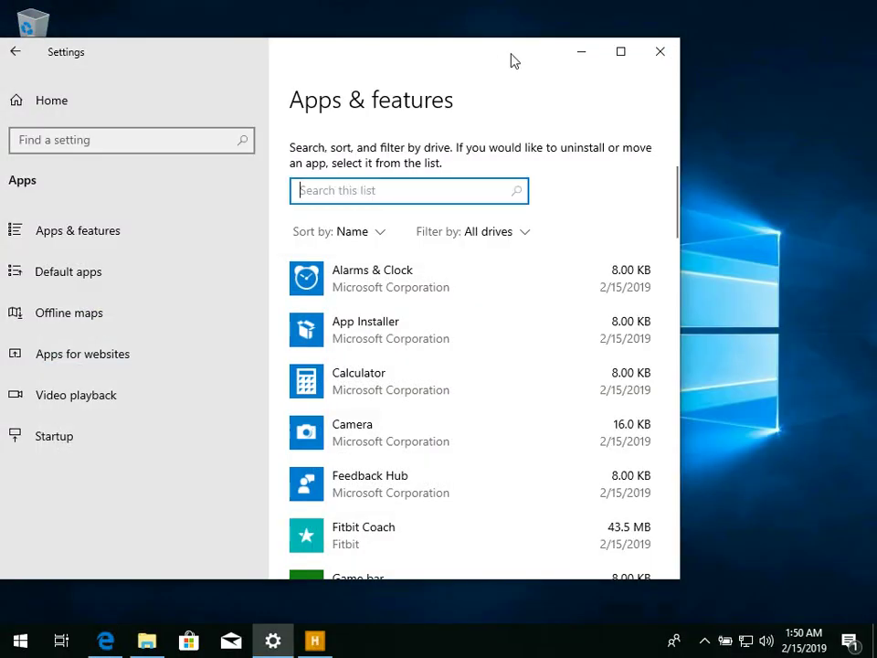
{"action": "left_click_drag", "start_coordinate": [514, 60], "coordinate": [631, 69]}
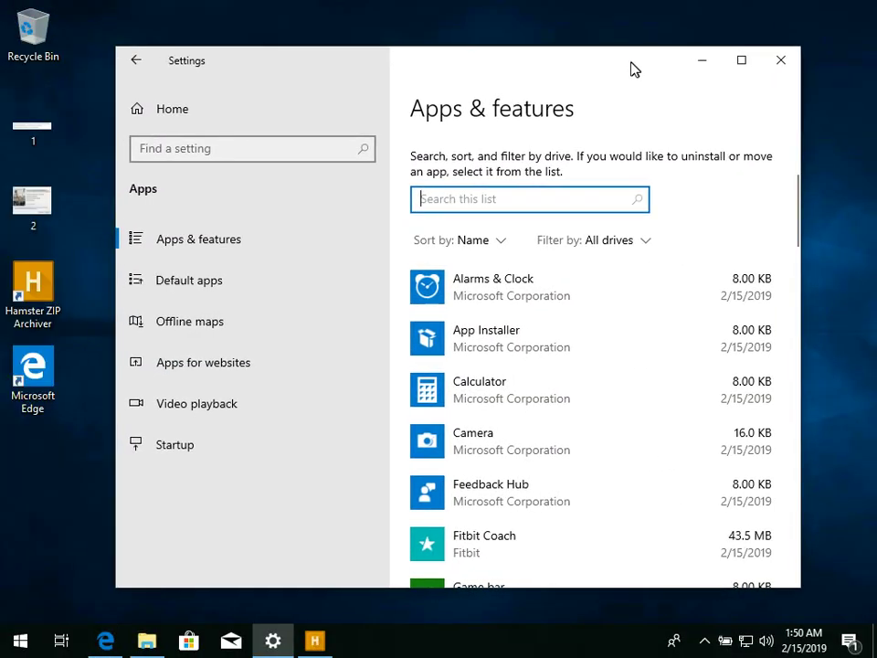
Return to Hamster ZIP Archiver, check for updates in its settings, and close the program
{"action": "left_click", "coordinate": [335, 642]}
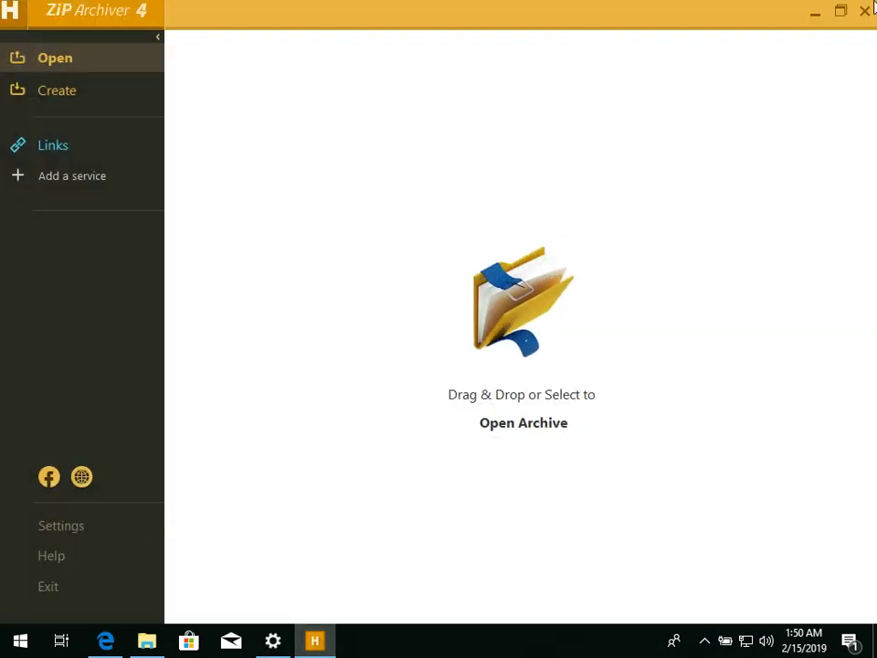
{"action": "left_click", "coordinate": [62, 525]}
{"action": "scroll", "coordinate": [560, 319], "scroll_direction": "down", "scroll_amount": 5}
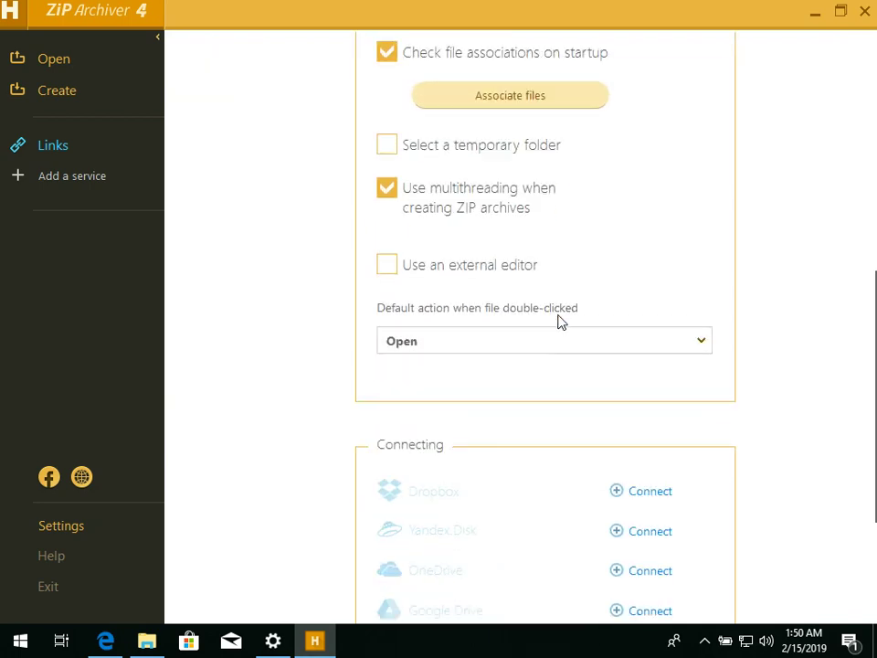
{"action": "scroll", "coordinate": [560, 319], "scroll_direction": "down", "scroll_amount": 3}
{"action": "left_click", "coordinate": [425, 548]}
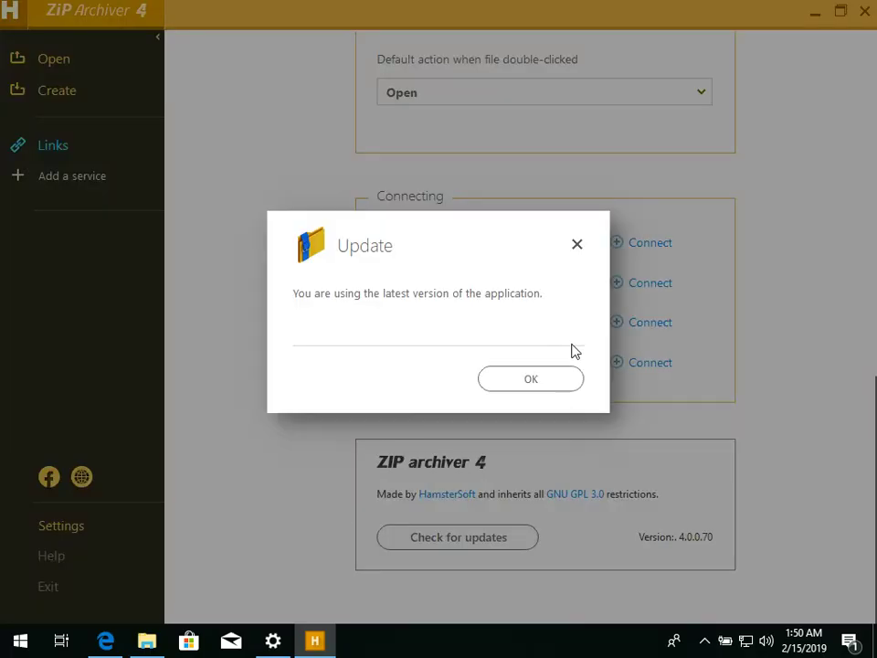
{"action": "left_click", "coordinate": [548, 377]}
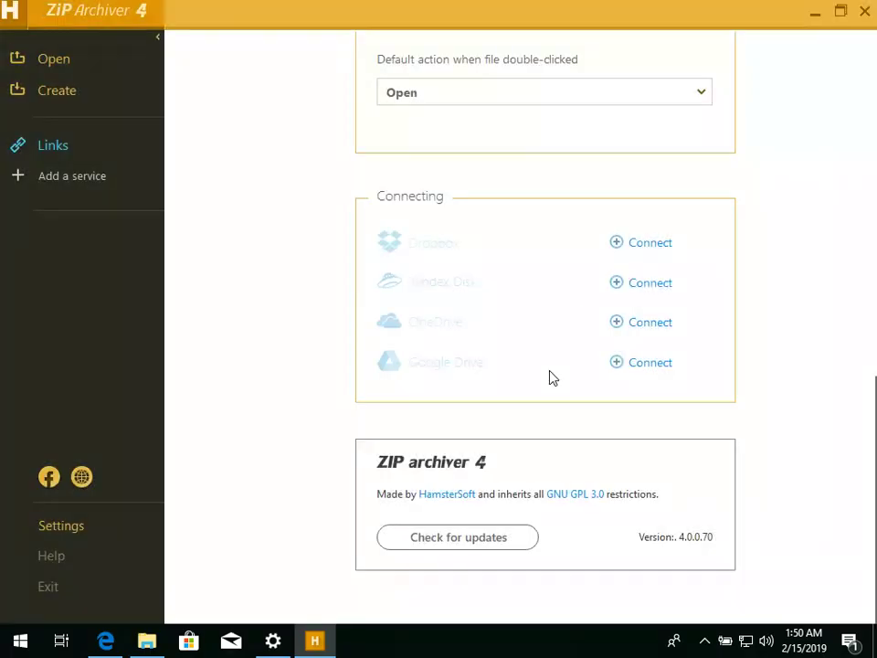
{"action": "left_click", "coordinate": [863, 17]}
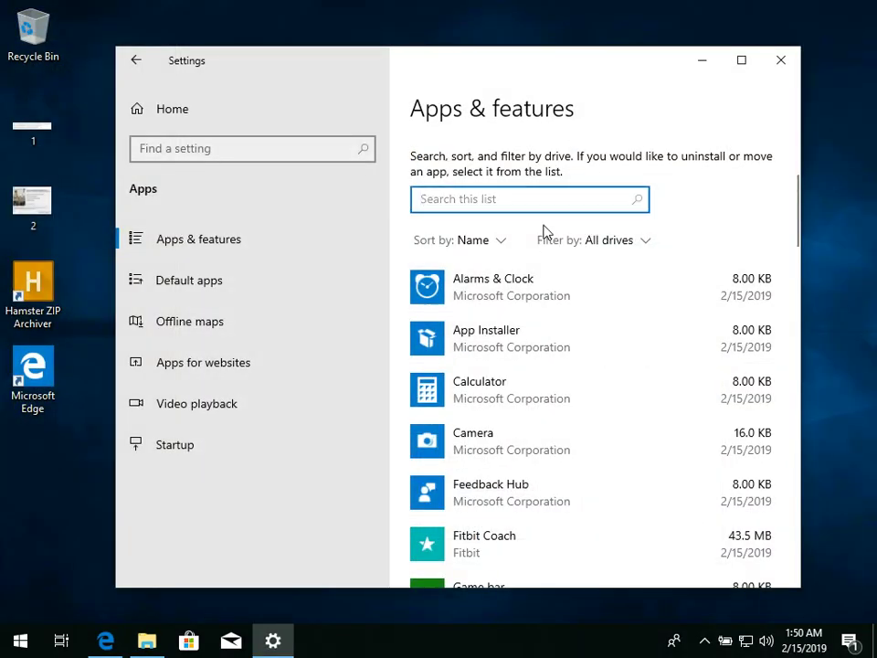
Search the installed apps for "yand" and "hamster", and uninstall Hamster ZIP Archiver, approving its complete removal
{"action": "type", "text": "yand"}
{"action": "type", "text": "hamster"}
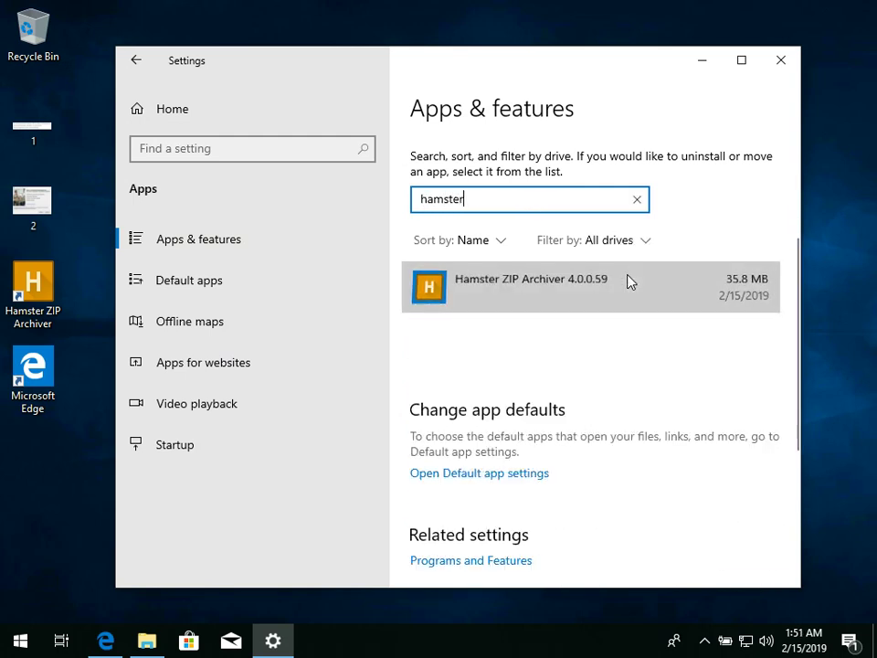
{"action": "left_click", "coordinate": [628, 280]}
{"action": "left_click", "coordinate": [726, 358]}
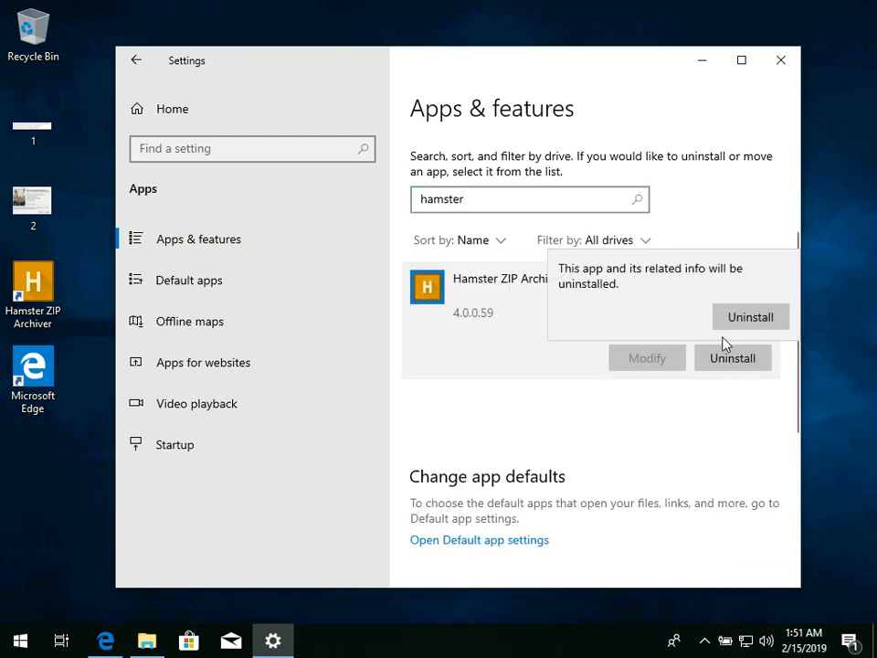
{"action": "left_click", "coordinate": [732, 325]}
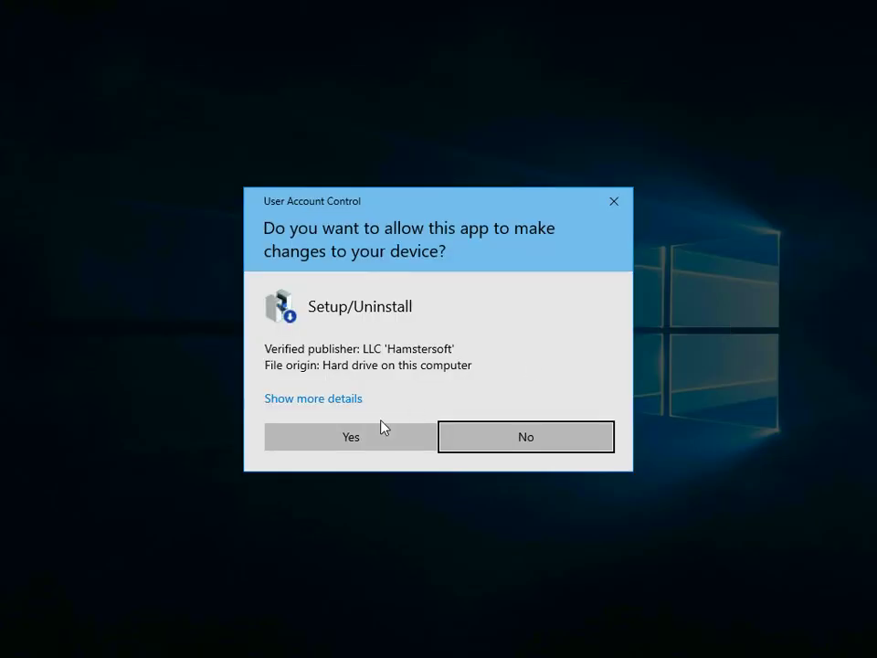
{"action": "left_click", "coordinate": [371, 432]}
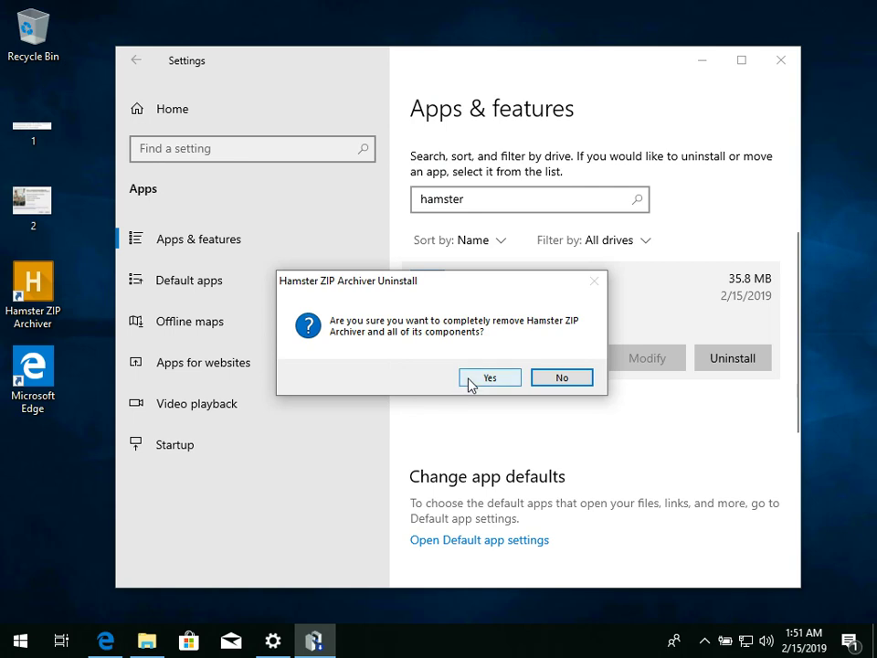
{"action": "left_click", "coordinate": [493, 379]}
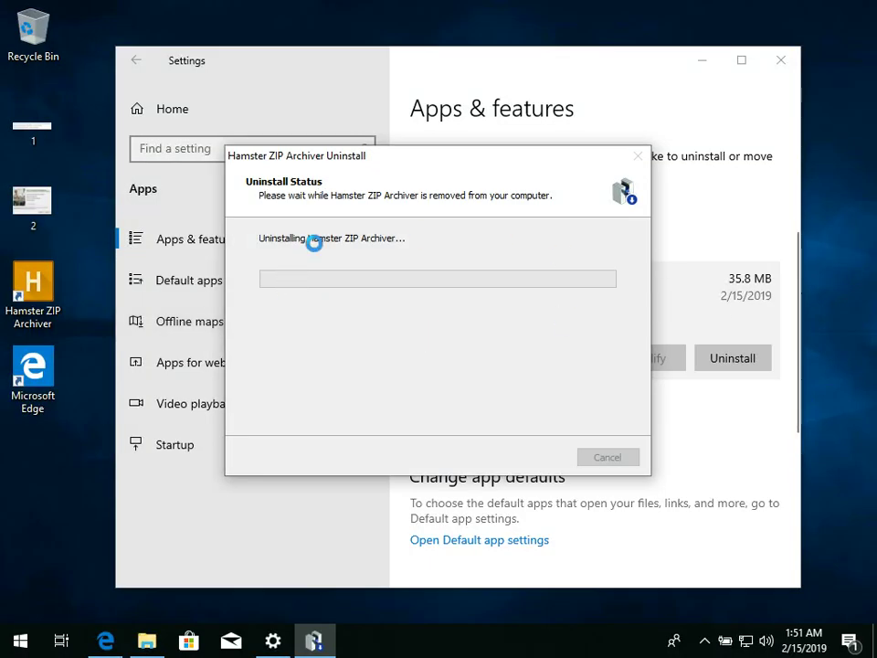
Open Task Manager with full details and expand the Setup/Uninstall (32 bit) process
{"action": "right_click", "coordinate": [416, 638]}
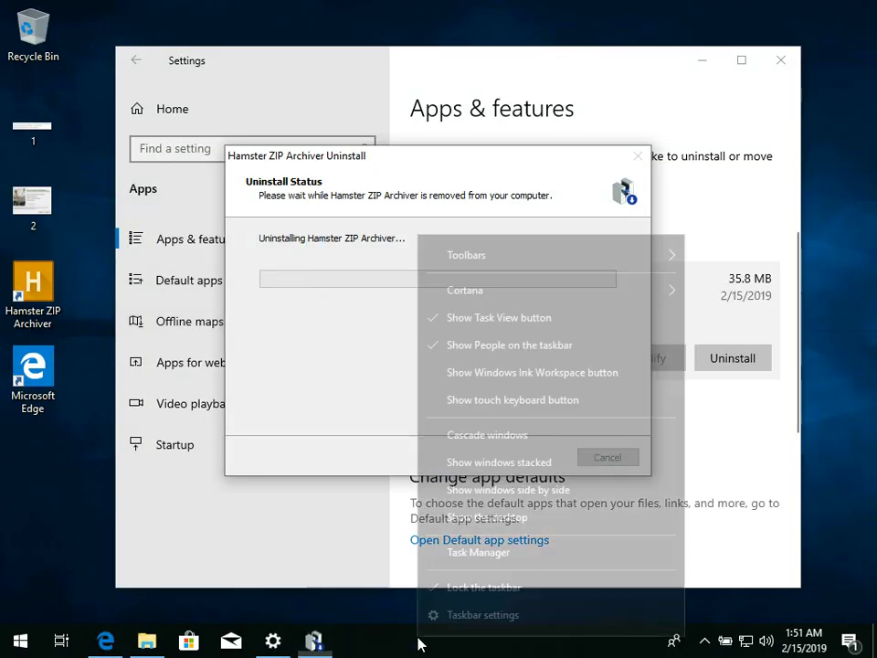
{"action": "left_click", "coordinate": [464, 548]}
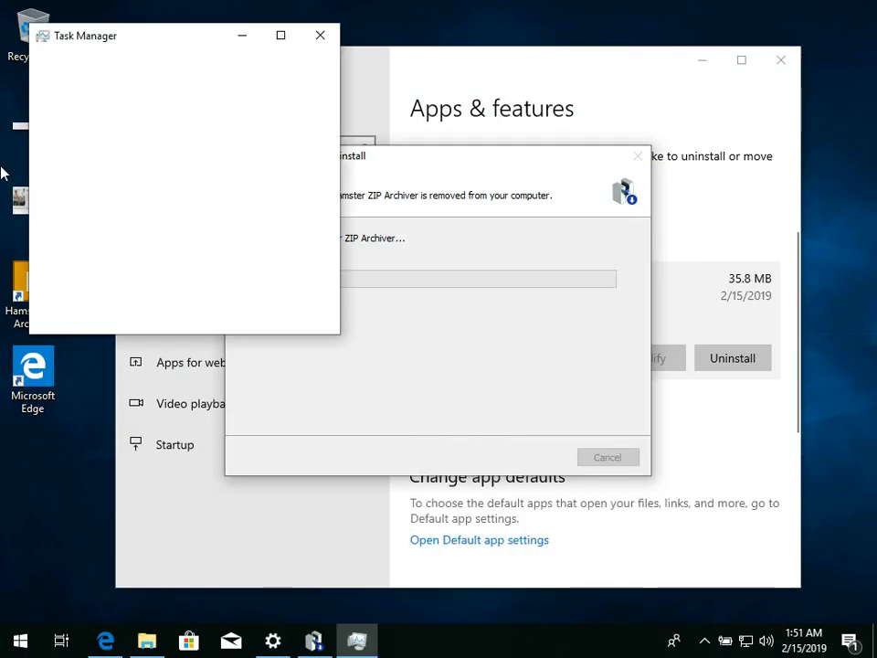
{"action": "left_click", "coordinate": [86, 313]}
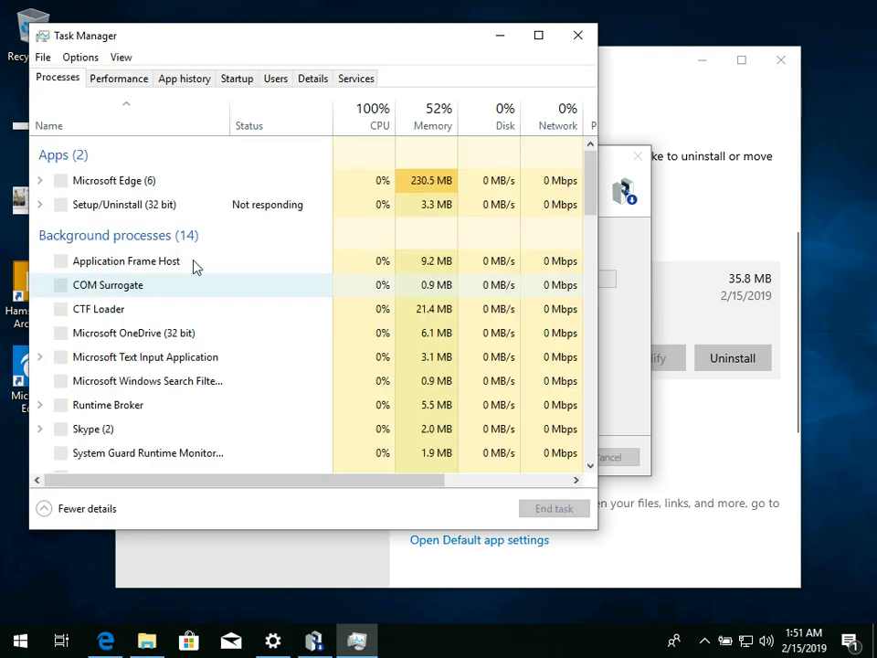
{"action": "left_click", "coordinate": [63, 204]}
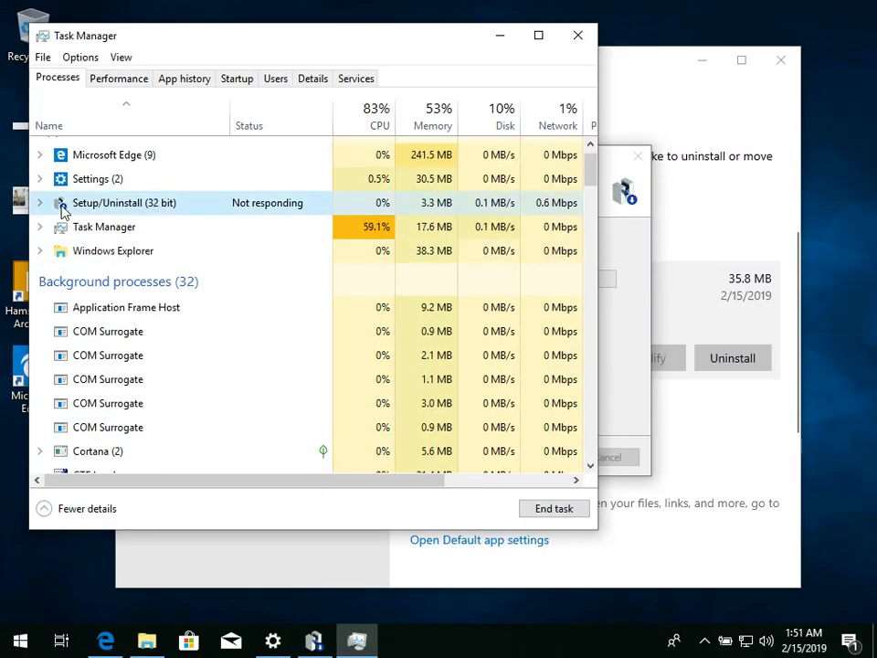
{"action": "left_click", "coordinate": [40, 203]}
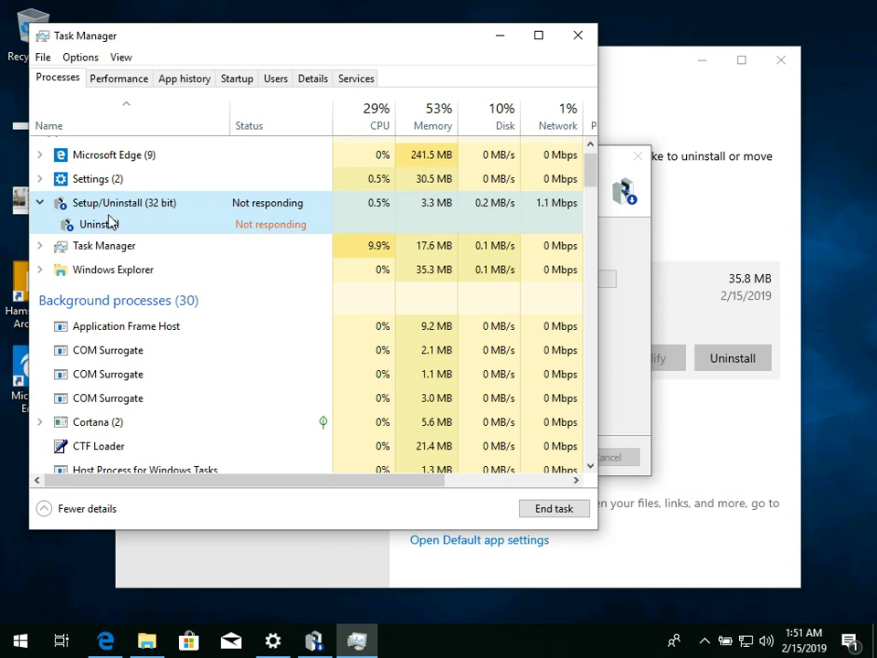
Examine the running apps and background processes in Task Manager for anything related to the stalled uninstall or unwanted software
{"action": "scroll", "coordinate": [108, 222], "scroll_direction": "down", "scroll_amount": 6}
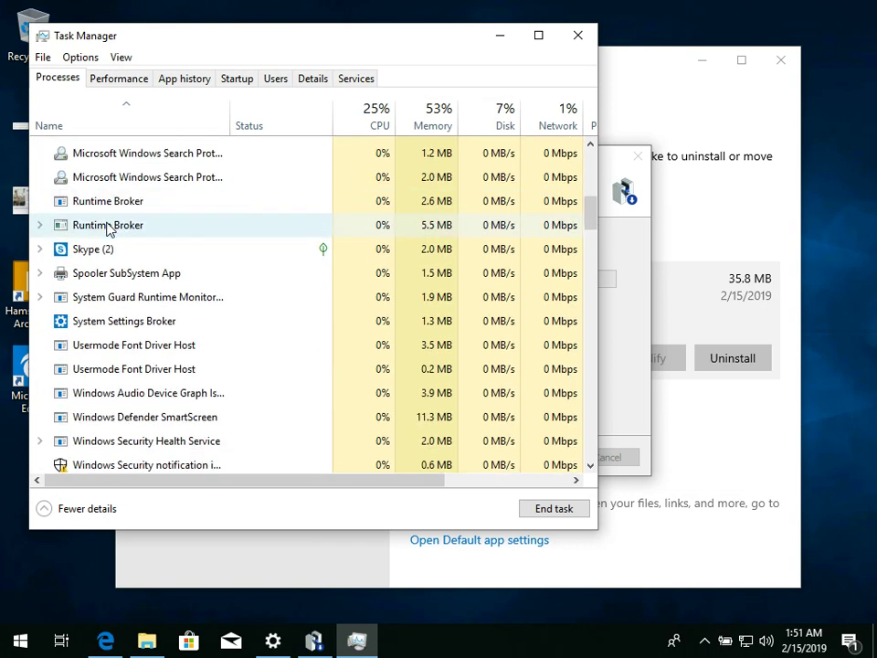
{"action": "scroll", "coordinate": [108, 226], "scroll_direction": "down", "scroll_amount": 4}
{"action": "scroll", "coordinate": [110, 230], "scroll_direction": "up", "scroll_amount": 5}
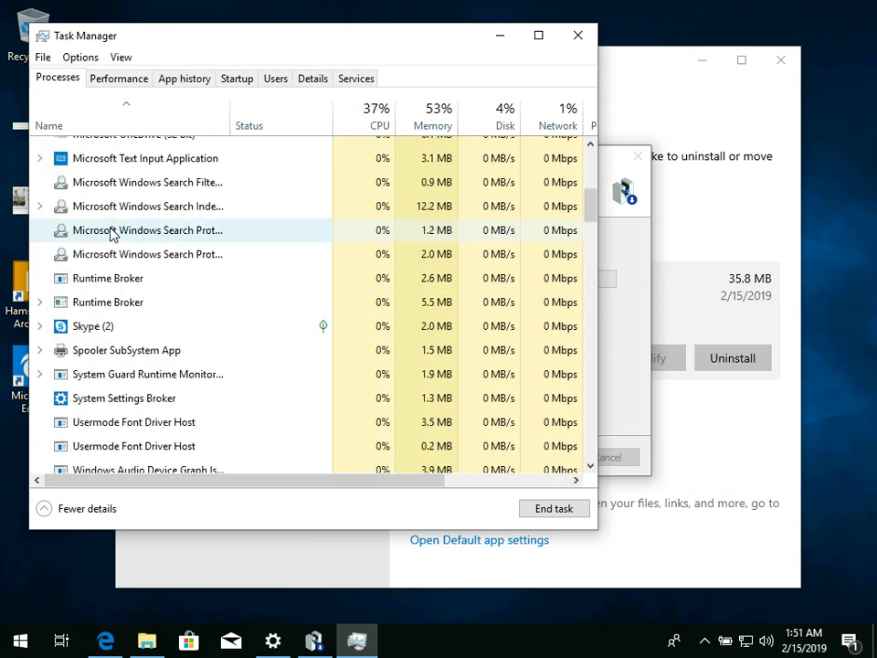
{"action": "scroll", "coordinate": [110, 234], "scroll_direction": "up", "scroll_amount": 4}
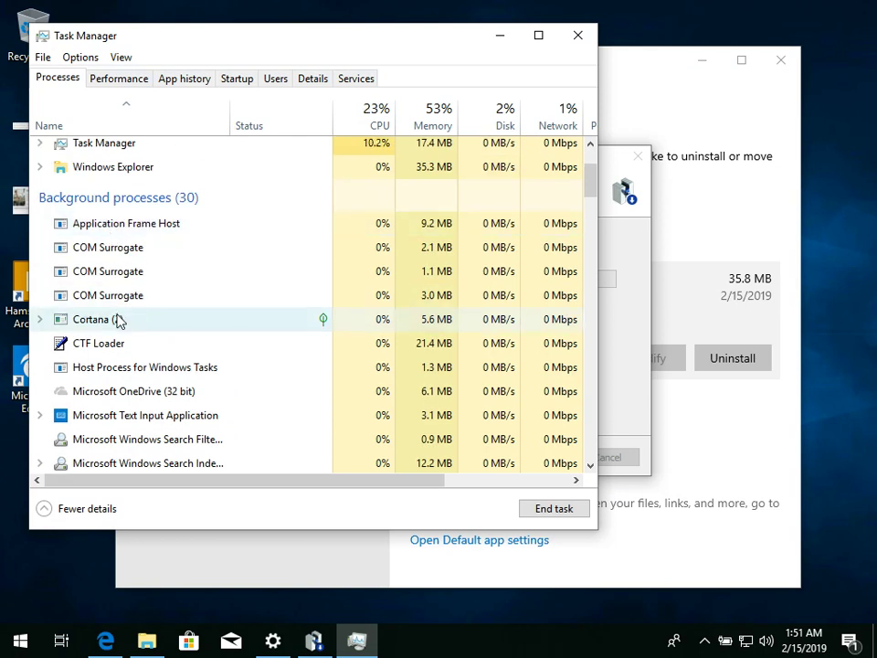
{"action": "scroll", "coordinate": [113, 318], "scroll_direction": "up", "scroll_amount": 1}
{"action": "scroll", "coordinate": [117, 318], "scroll_direction": "down", "scroll_amount": 6}
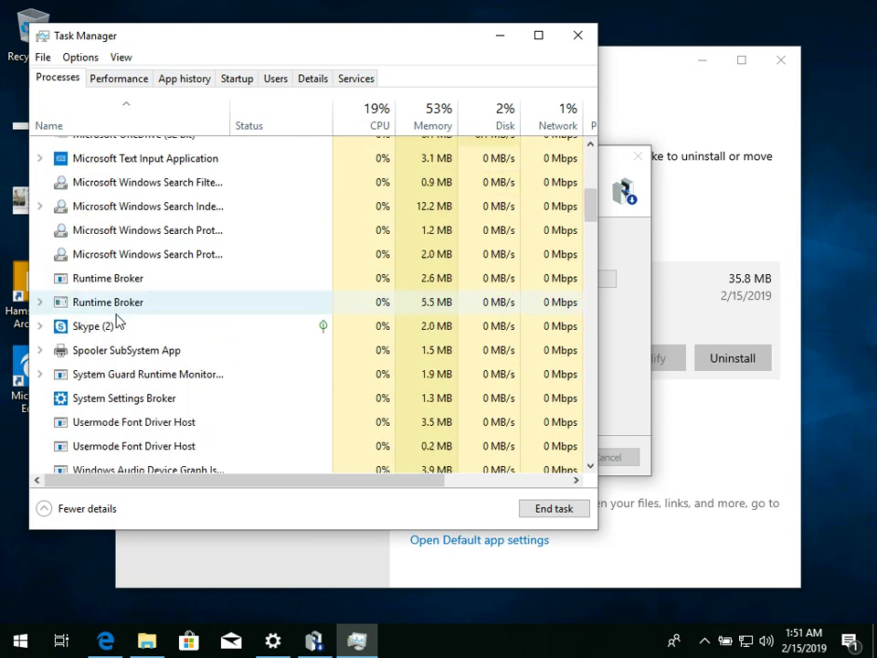
{"action": "scroll", "coordinate": [115, 318], "scroll_direction": "down", "scroll_amount": 4}
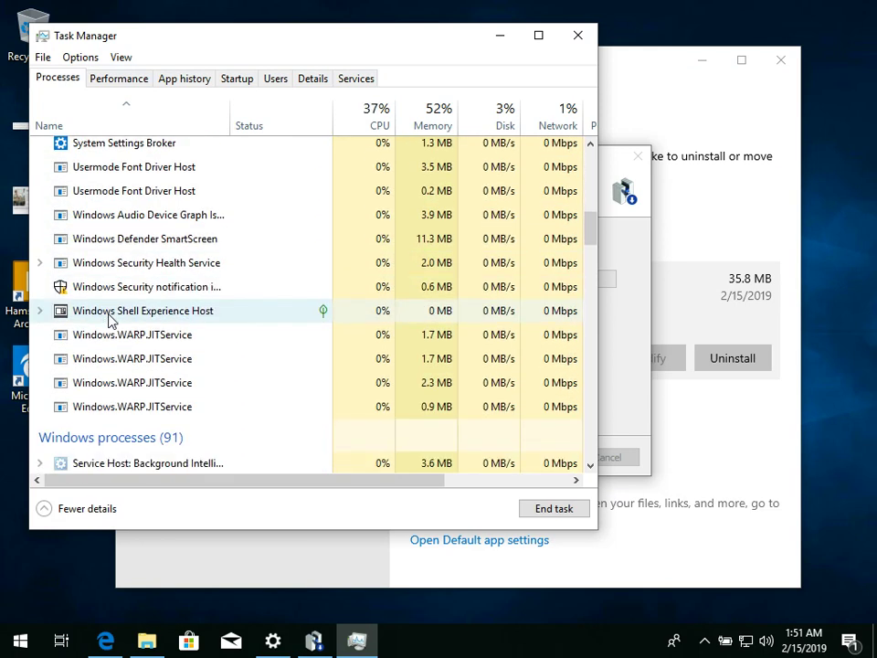
{"action": "scroll", "coordinate": [109, 319], "scroll_direction": "up", "scroll_amount": 3}
{"action": "scroll", "coordinate": [109, 319], "scroll_direction": "up", "scroll_amount": 2}
{"action": "scroll", "coordinate": [109, 319], "scroll_direction": "down", "scroll_amount": 4}
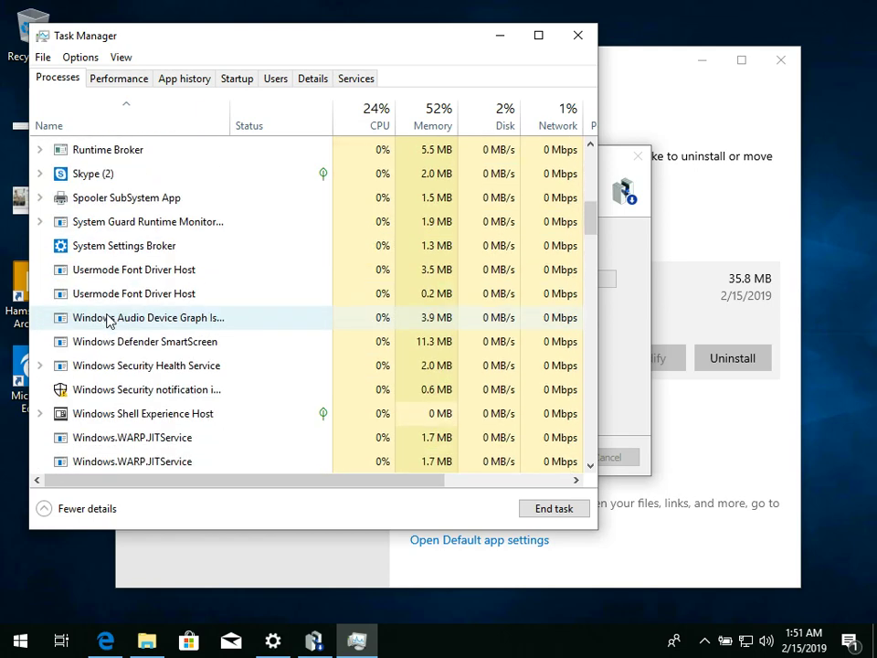
{"action": "scroll", "coordinate": [105, 319], "scroll_direction": "up", "scroll_amount": 12}
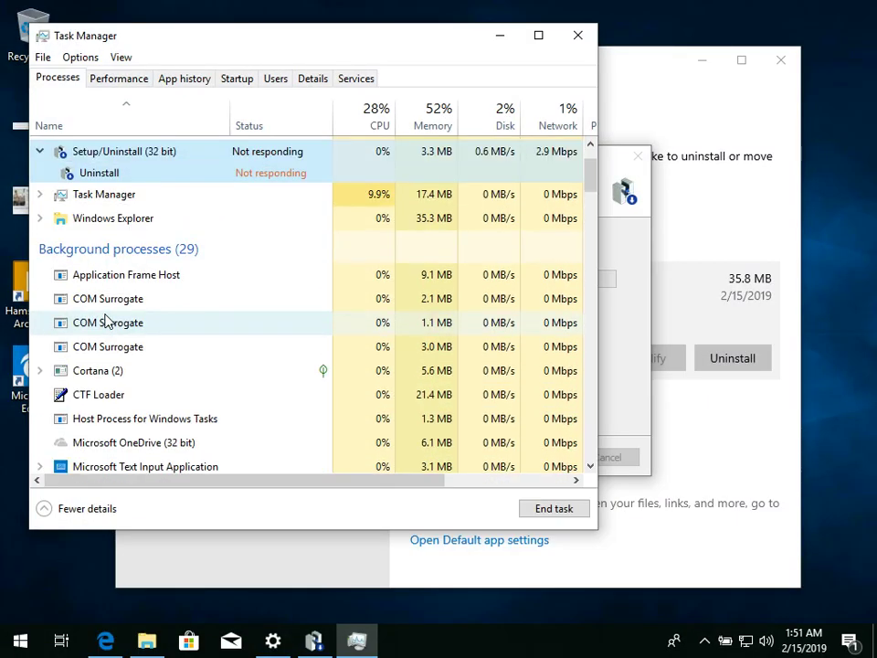
{"action": "scroll", "coordinate": [105, 319], "scroll_direction": "down", "scroll_amount": 10}
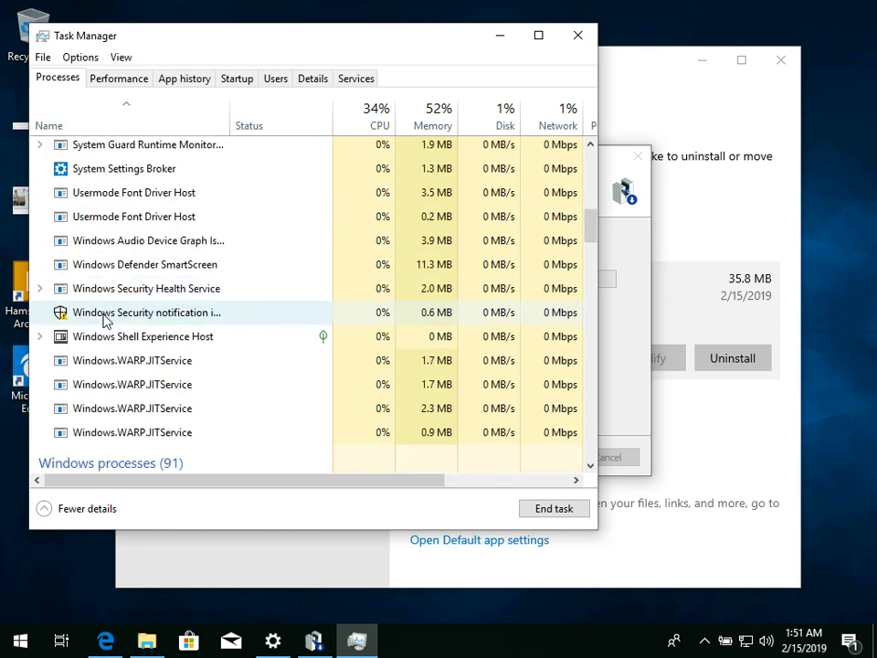
Recheck the apps and background processes in Task Manager while the Hamster ZIP Archiver uninstall runs
{"action": "scroll", "coordinate": [105, 319], "scroll_direction": "up", "scroll_amount": 10}
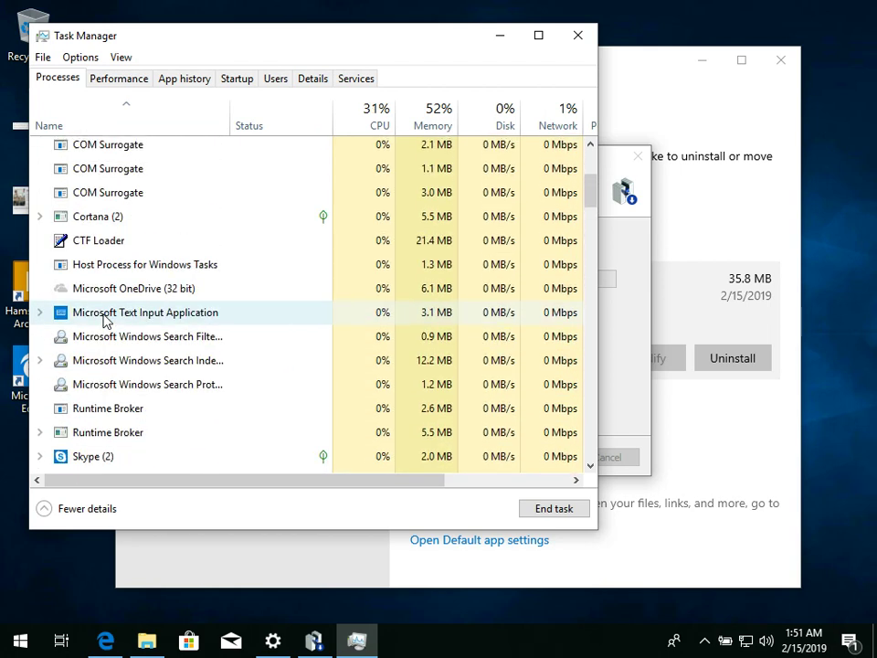
{"action": "scroll", "coordinate": [105, 319], "scroll_direction": "up", "scroll_amount": 1}
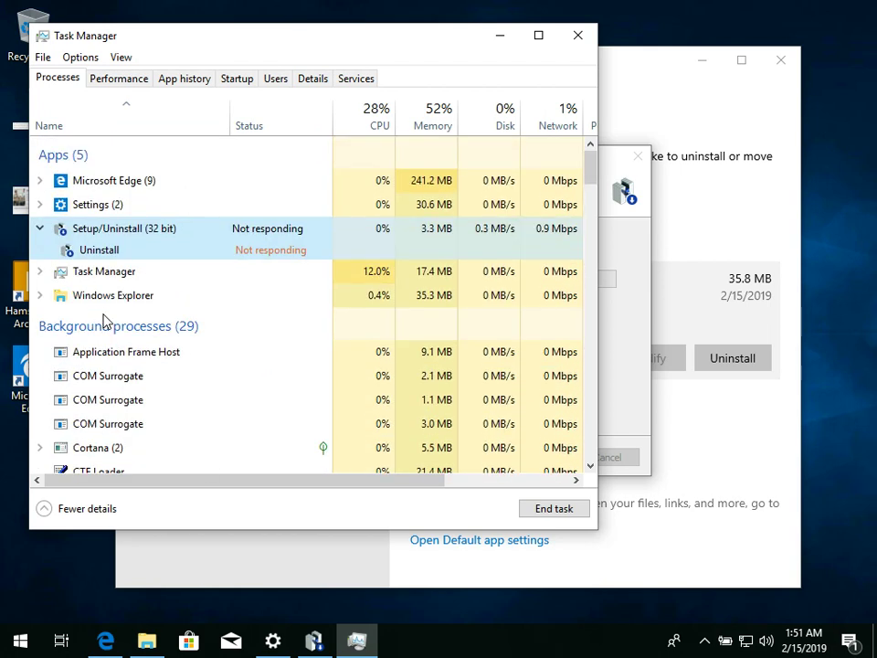
{"action": "left_click", "coordinate": [607, 284]}
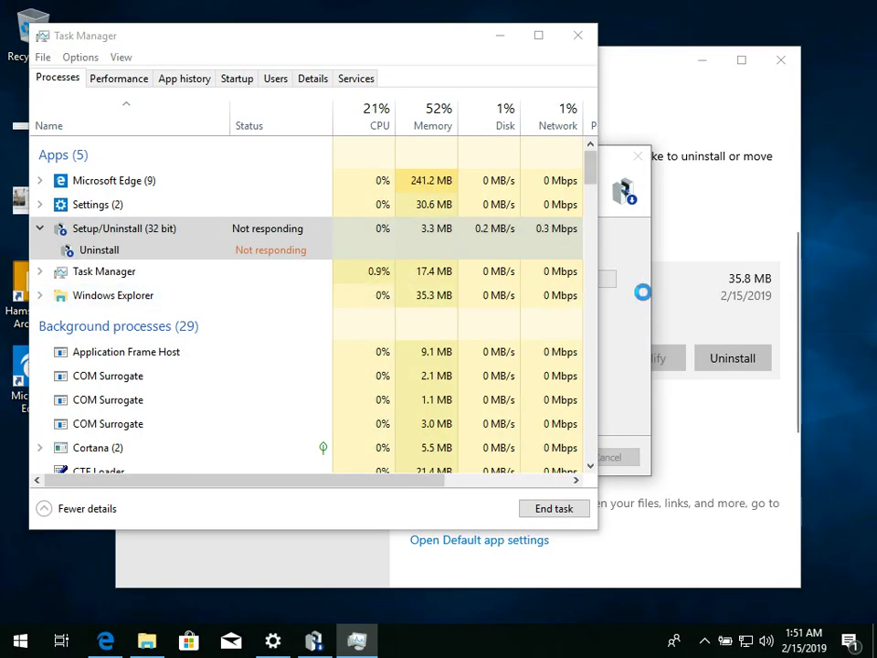
{"action": "left_click_drag", "start_coordinate": [448, 52], "coordinate": [409, 69]}
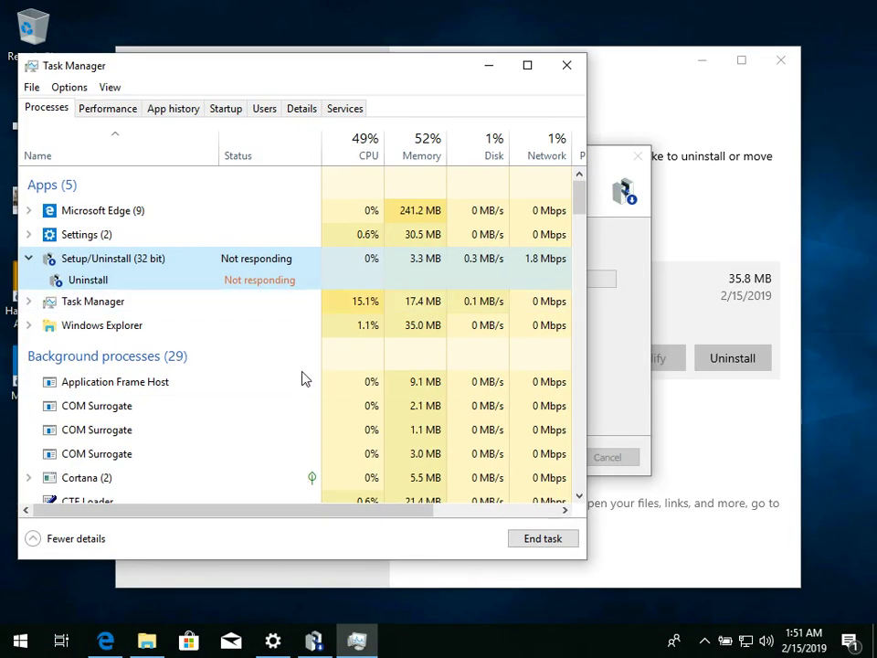
{"action": "scroll", "coordinate": [303, 379], "scroll_direction": "down", "scroll_amount": 8}
{"action": "scroll", "coordinate": [294, 384], "scroll_direction": "down", "scroll_amount": 2}
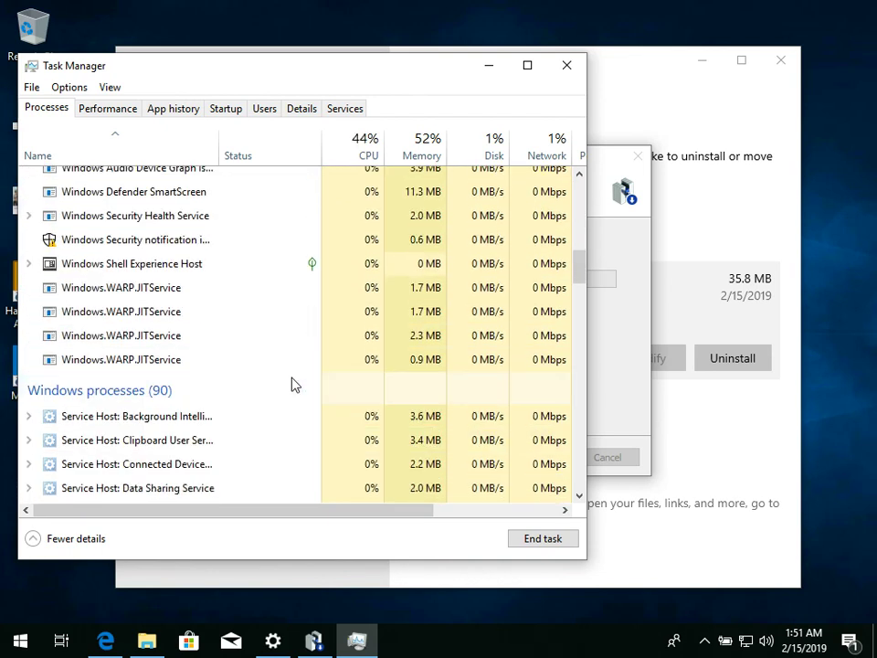
{"action": "scroll", "coordinate": [293, 384], "scroll_direction": "up", "scroll_amount": 9}
{"action": "scroll", "coordinate": [285, 384], "scroll_direction": "up", "scroll_amount": 2}
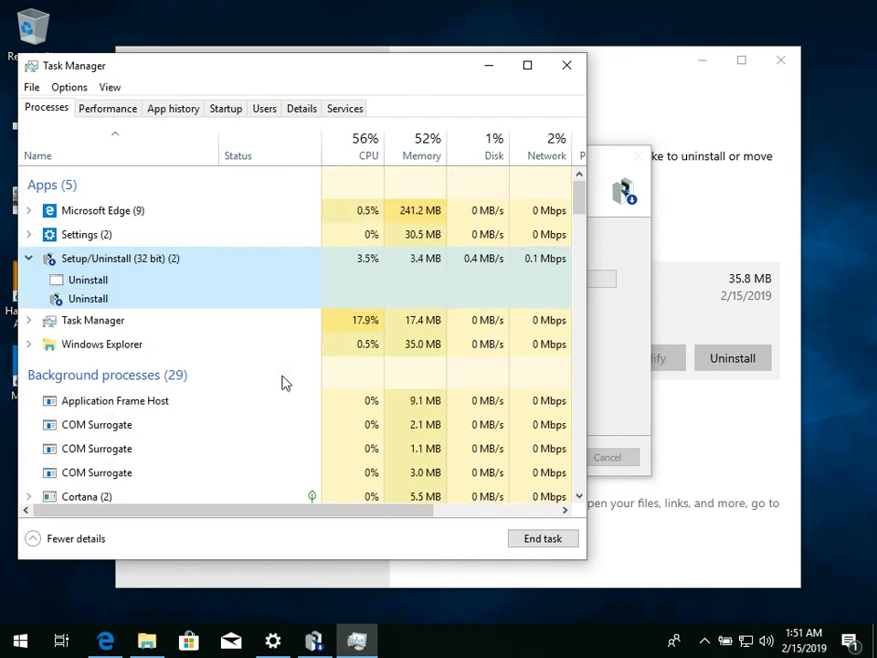
{"action": "scroll", "coordinate": [283, 381], "scroll_direction": "down", "scroll_amount": 1}
{"action": "scroll", "coordinate": [283, 382], "scroll_direction": "down", "scroll_amount": 3}
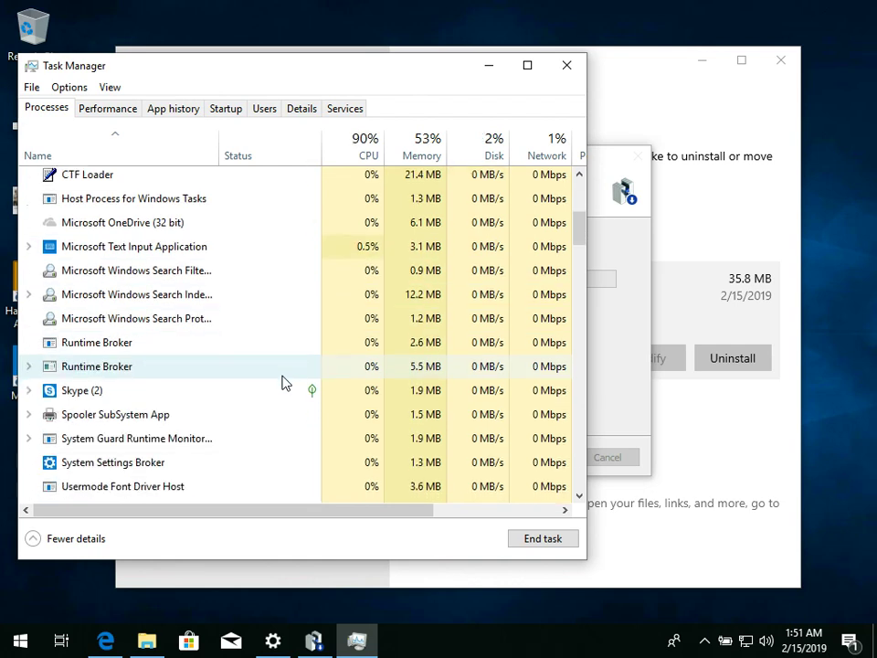
{"action": "scroll", "coordinate": [285, 383], "scroll_direction": "down", "scroll_amount": 3}
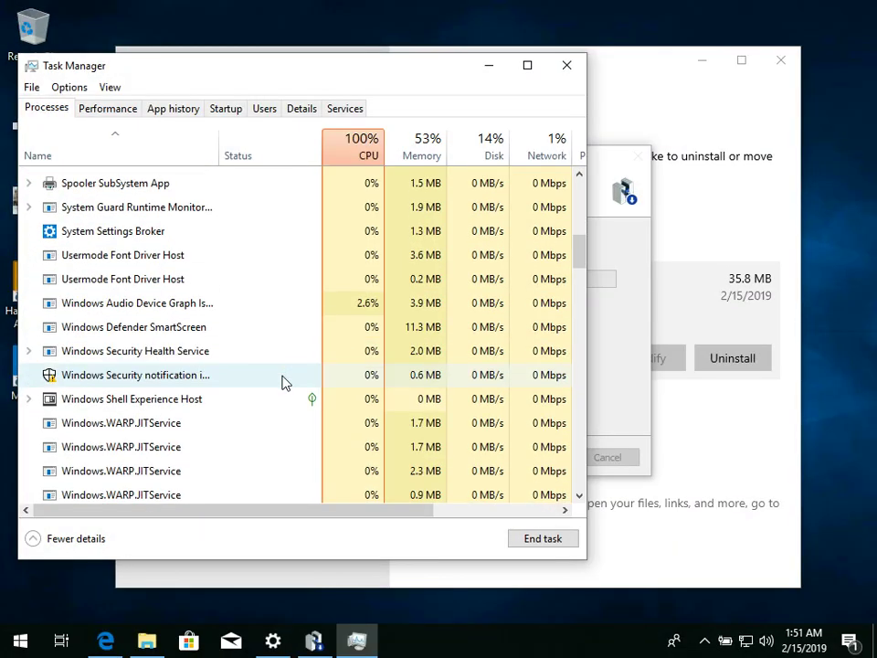
{"action": "scroll", "coordinate": [285, 383], "scroll_direction": "up", "scroll_amount": 2}
{"action": "scroll", "coordinate": [283, 384], "scroll_direction": "up", "scroll_amount": 6}
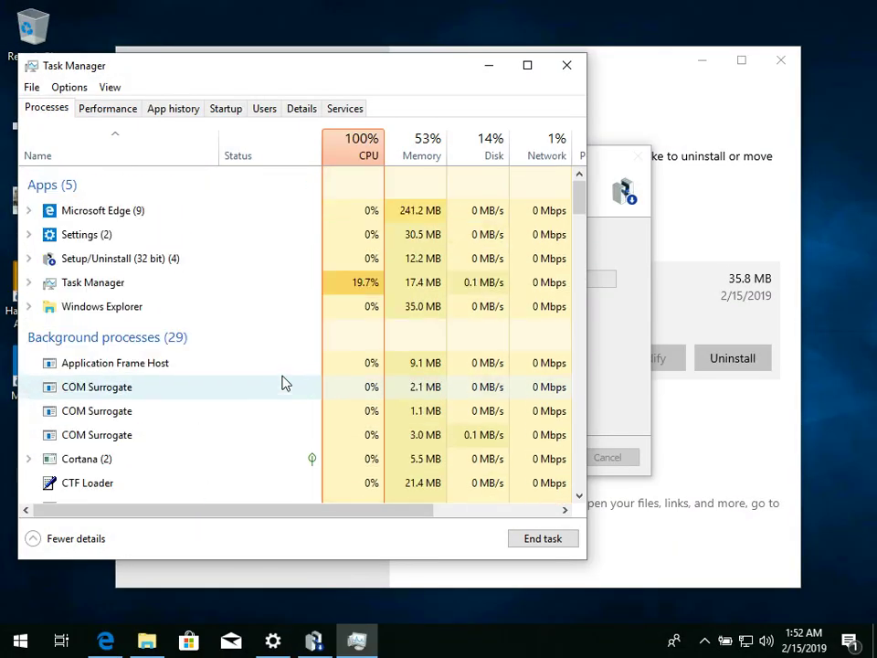
Compare the resource use of the Setup/Uninstall (32 bit) process with the background processes to find the source of the high CPU load
{"action": "left_click", "coordinate": [622, 335]}
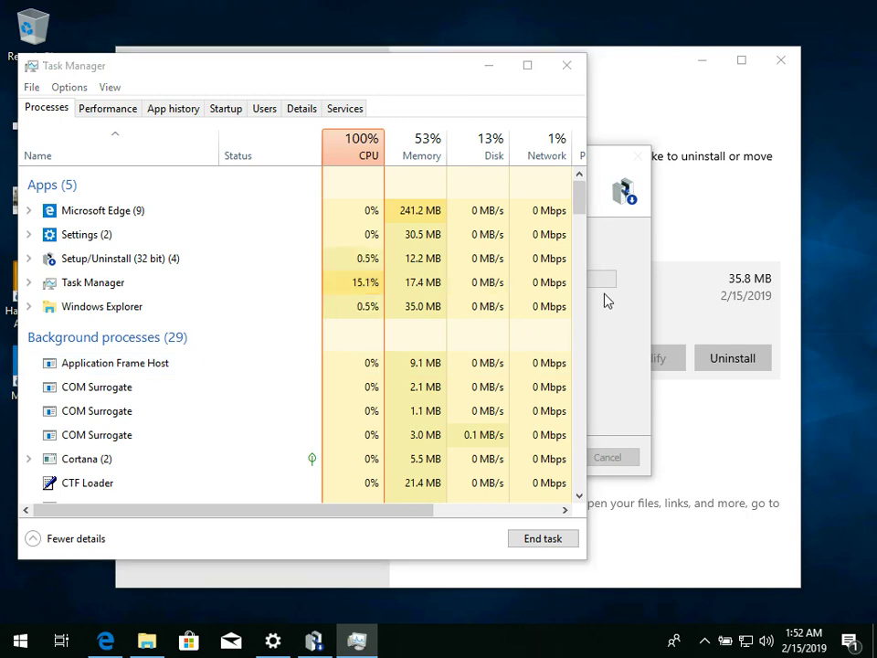
{"action": "scroll", "coordinate": [180, 314], "scroll_direction": "down", "scroll_amount": 10}
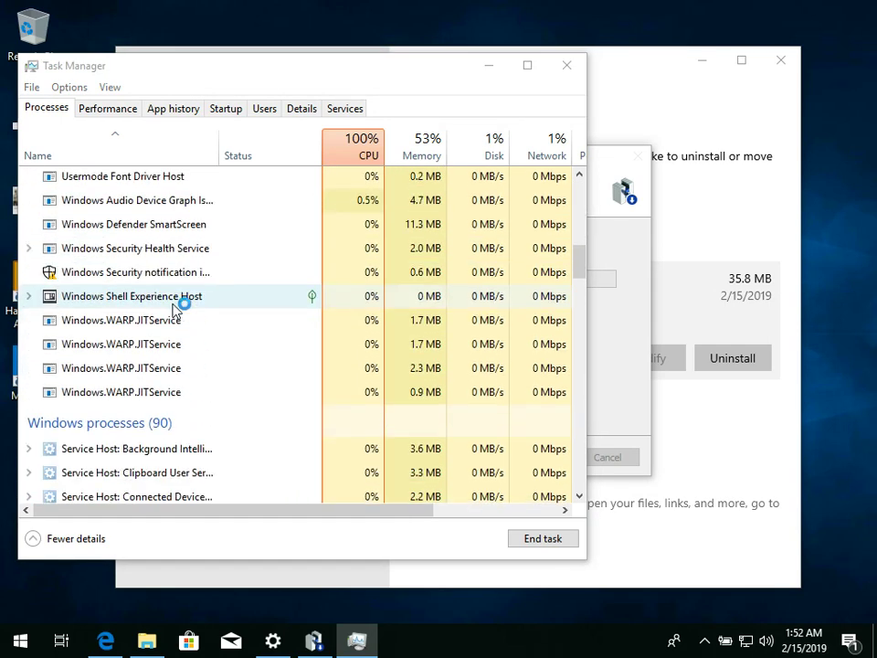
{"action": "scroll", "coordinate": [178, 310], "scroll_direction": "up", "scroll_amount": 5}
{"action": "scroll", "coordinate": [174, 312], "scroll_direction": "down", "scroll_amount": 4}
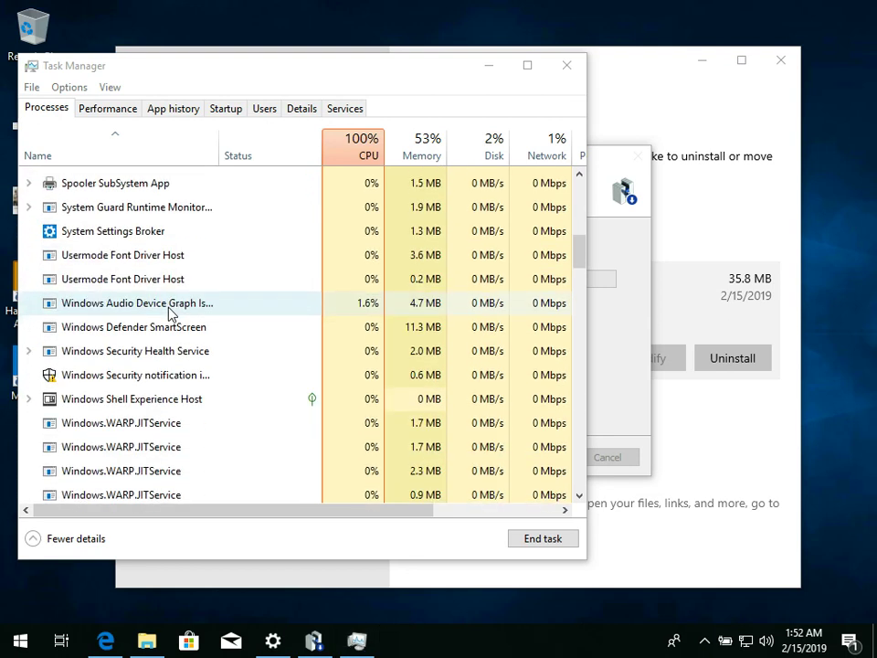
{"action": "scroll", "coordinate": [169, 311], "scroll_direction": "down", "scroll_amount": 3}
{"action": "scroll", "coordinate": [166, 313], "scroll_direction": "up", "scroll_amount": 7}
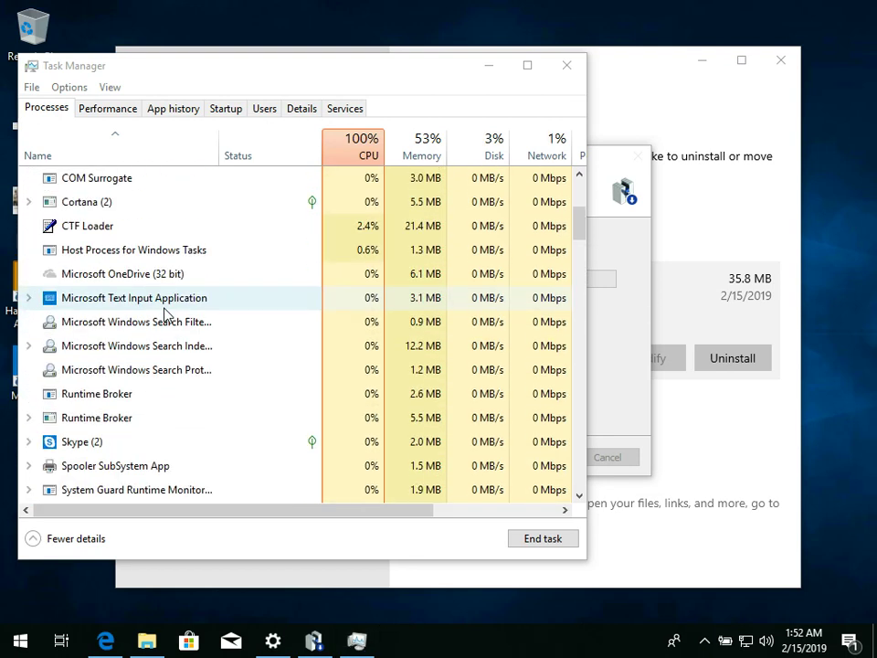
{"action": "scroll", "coordinate": [164, 314], "scroll_direction": "up", "scroll_amount": 4}
{"action": "scroll", "coordinate": [165, 313], "scroll_direction": "down", "scroll_amount": 8}
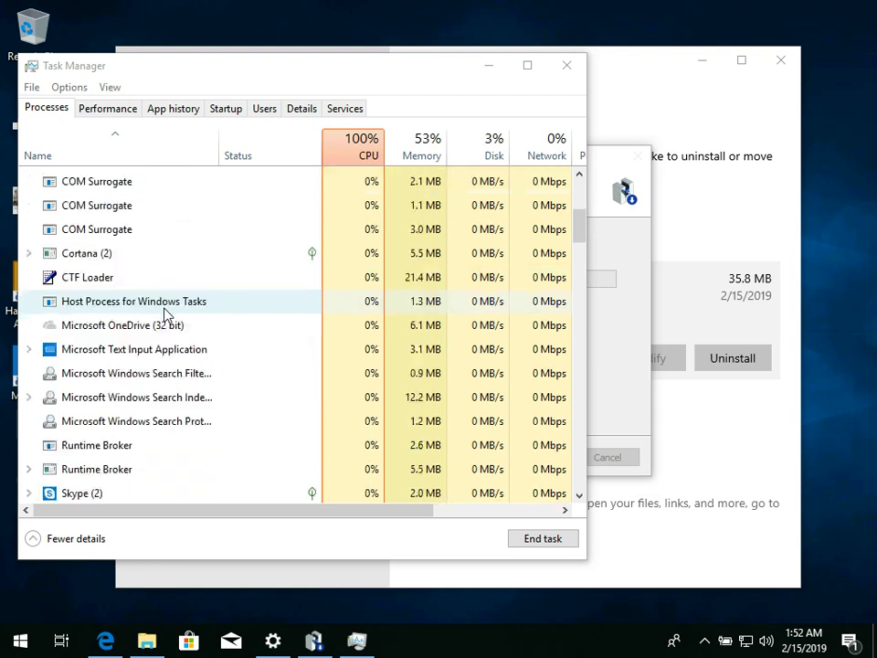
{"action": "scroll", "coordinate": [164, 313], "scroll_direction": "down", "scroll_amount": 1}
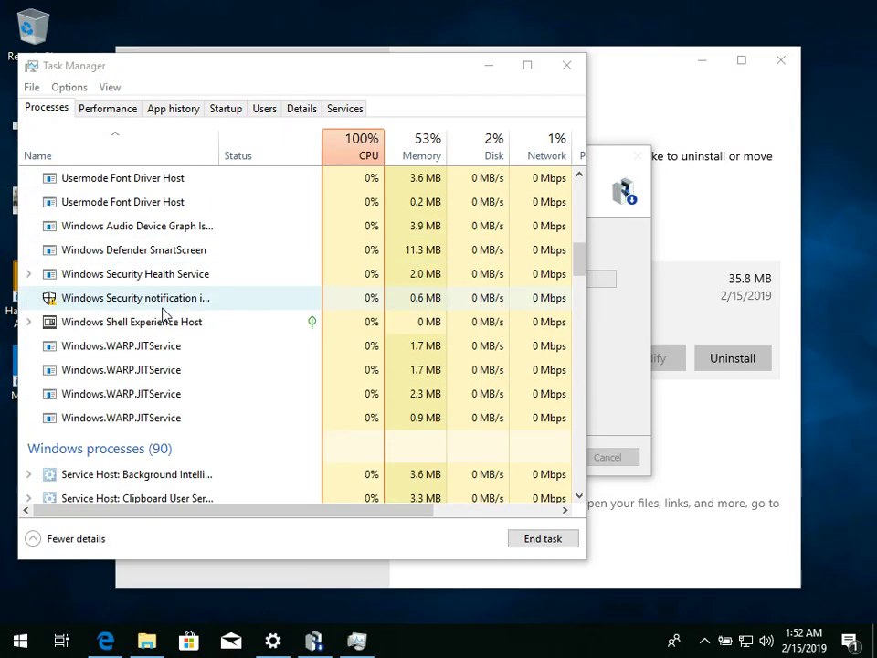
{"action": "scroll", "coordinate": [165, 313], "scroll_direction": "up", "scroll_amount": 8}
{"action": "scroll", "coordinate": [165, 313], "scroll_direction": "up", "scroll_amount": 1}
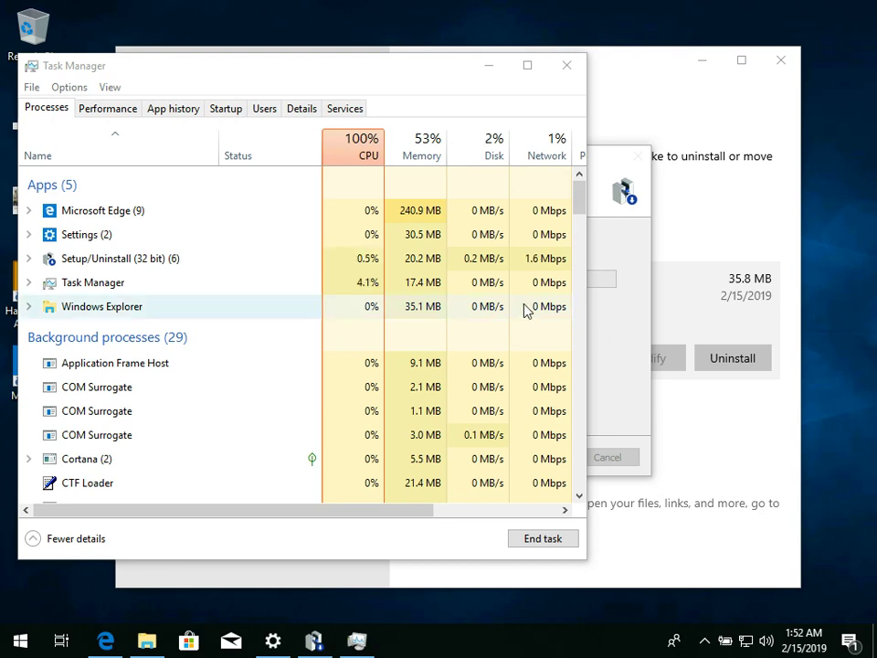
{"action": "left_click", "coordinate": [349, 263]}
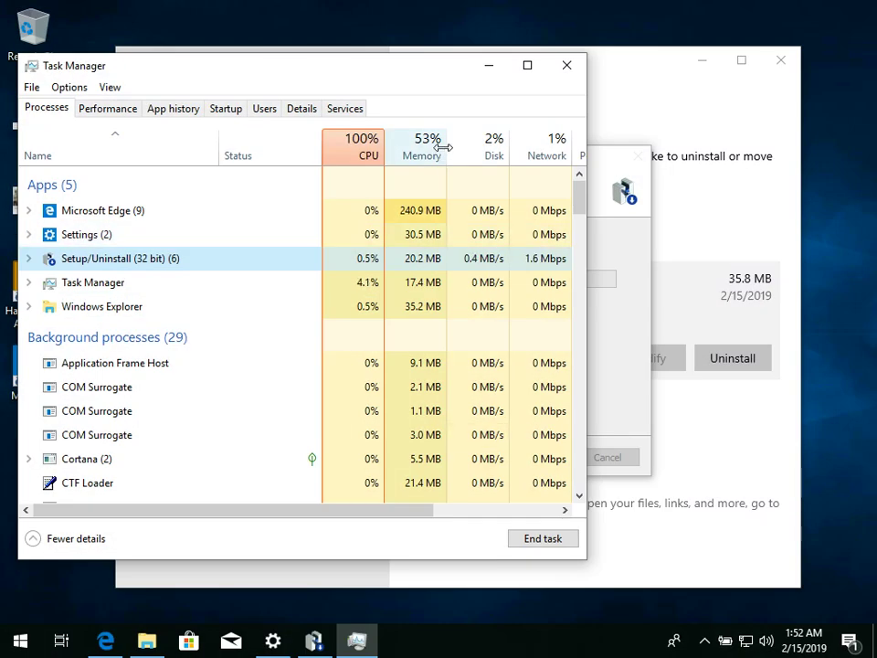
{"action": "scroll", "coordinate": [365, 211], "scroll_direction": "down", "scroll_amount": 9}
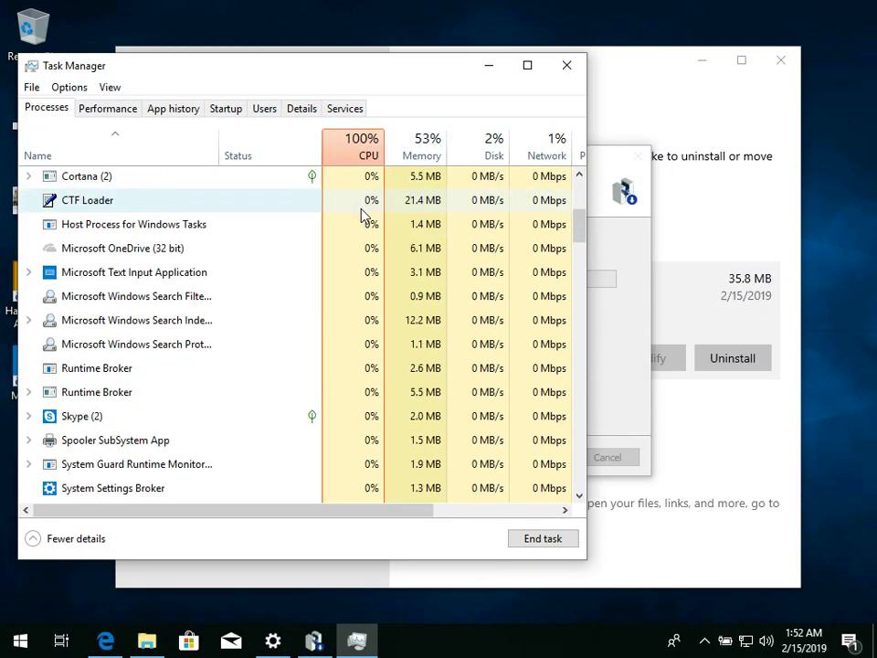
{"action": "scroll", "coordinate": [364, 215], "scroll_direction": "down", "scroll_amount": 4}
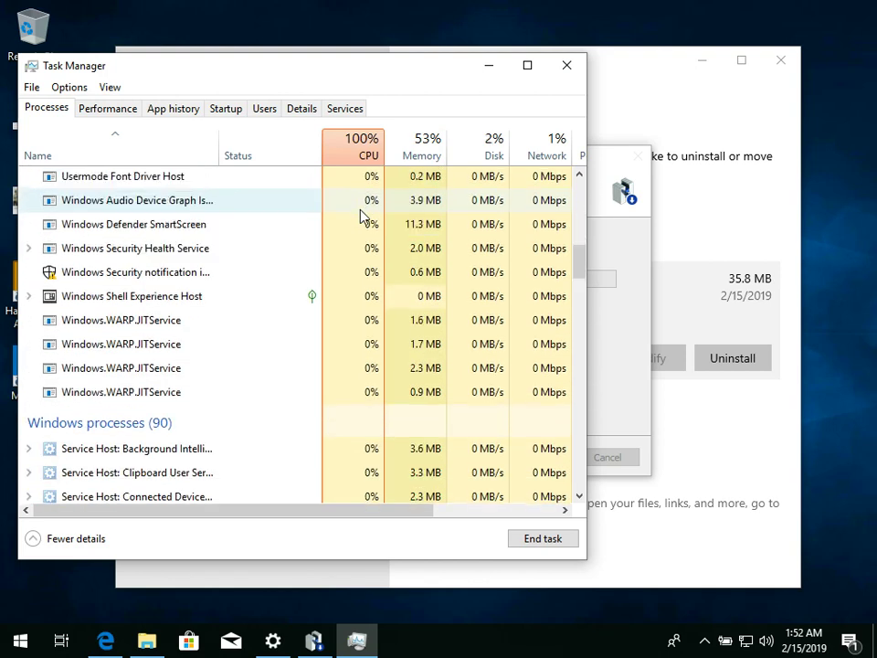
{"action": "scroll", "coordinate": [360, 215], "scroll_direction": "up", "scroll_amount": 13}
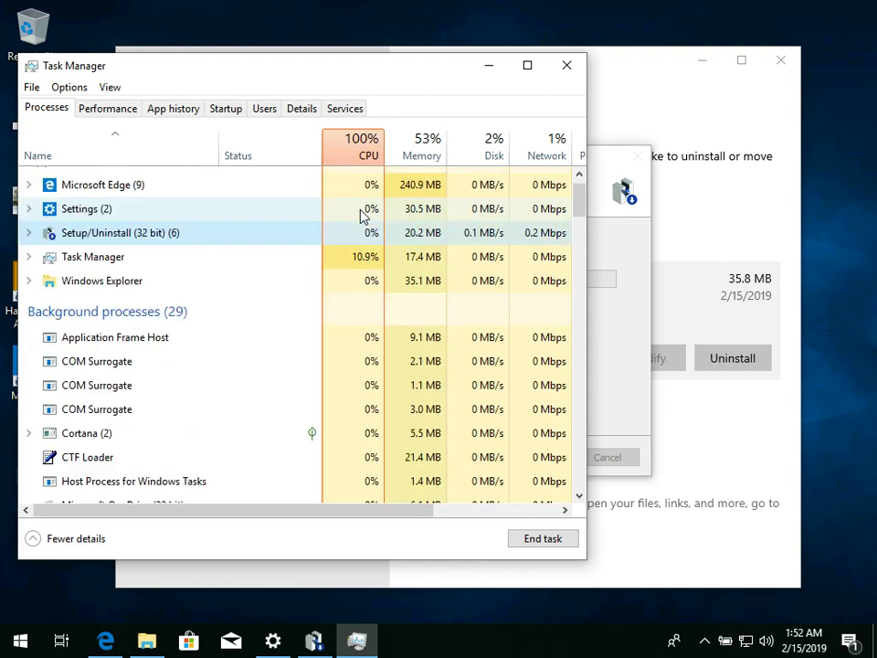
Expand the new Setup/Uninstall (32 bit) process with the red icon and inspect its child processes
{"action": "left_click", "coordinate": [362, 231]}
{"action": "left_click", "coordinate": [53, 260]}
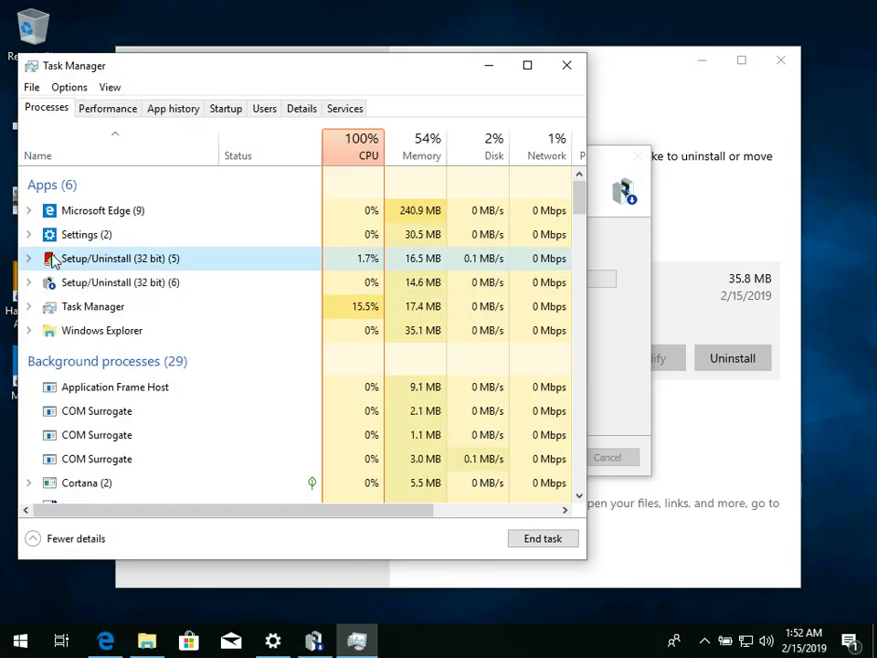
{"action": "left_click", "coordinate": [30, 261]}
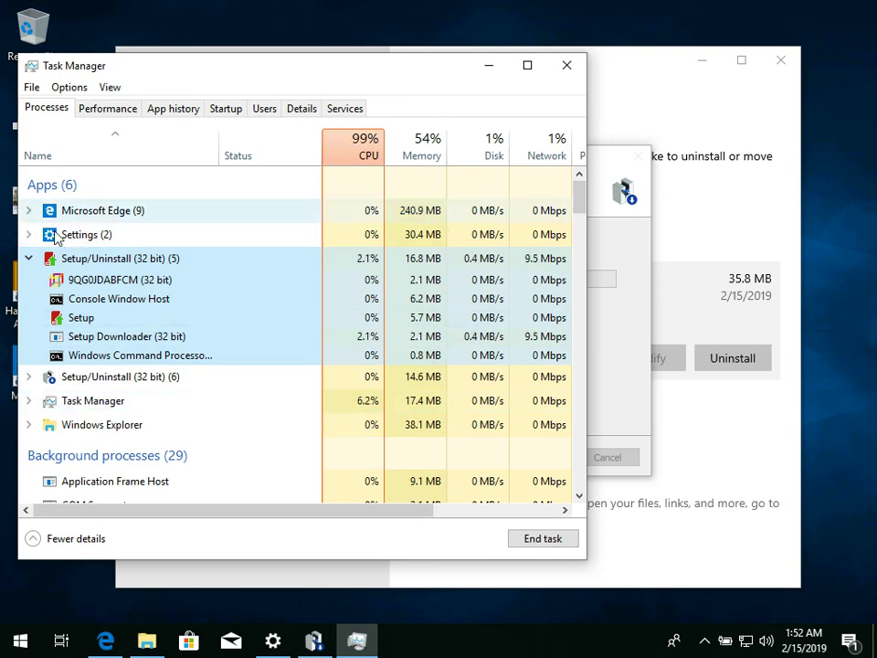
{"action": "left_click", "coordinate": [182, 354]}
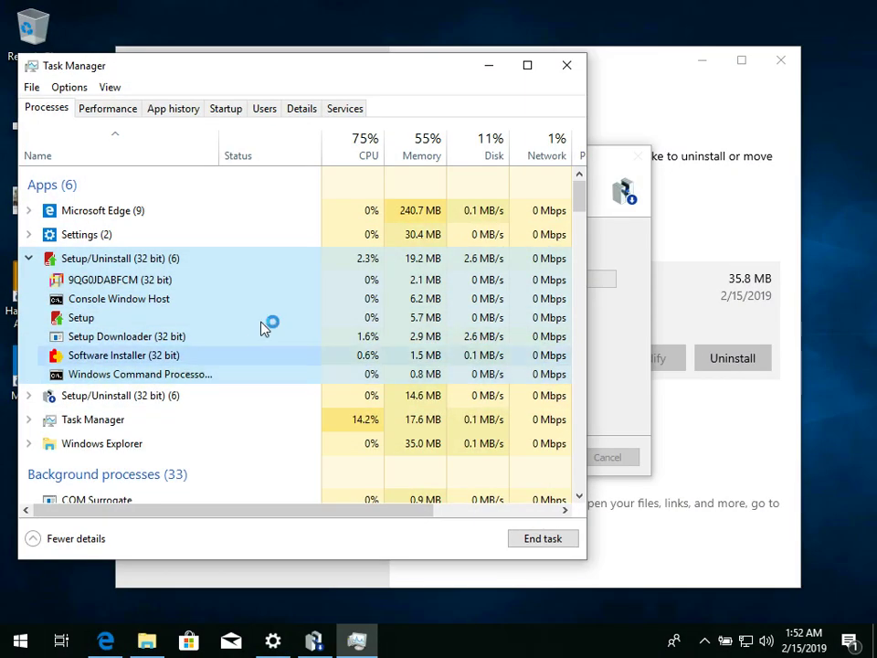
Look through the background processes for newly started installers, and collapse the red-icon Setup/Uninstall (32 bit) group
{"action": "scroll", "coordinate": [310, 310], "scroll_direction": "down", "scroll_amount": 2}
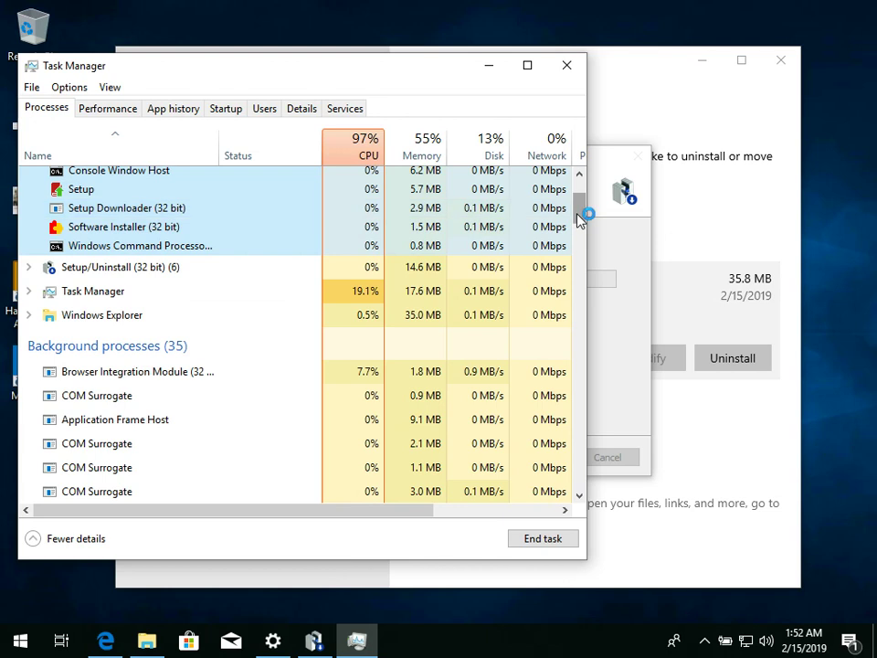
{"action": "left_click_drag", "start_coordinate": [578, 219], "coordinate": [574, 290]}
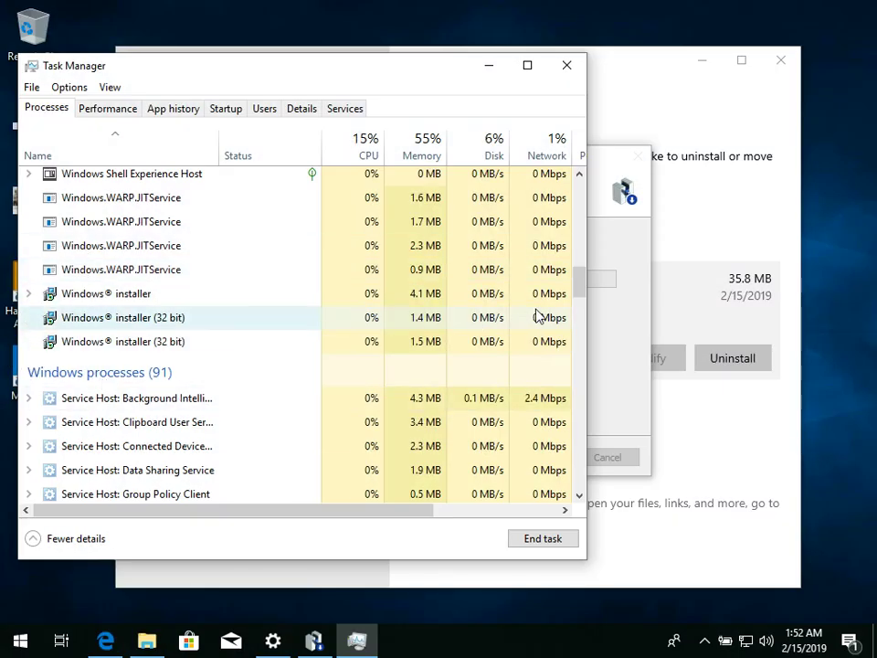
{"action": "left_click_drag", "start_coordinate": [577, 279], "coordinate": [437, 140]}
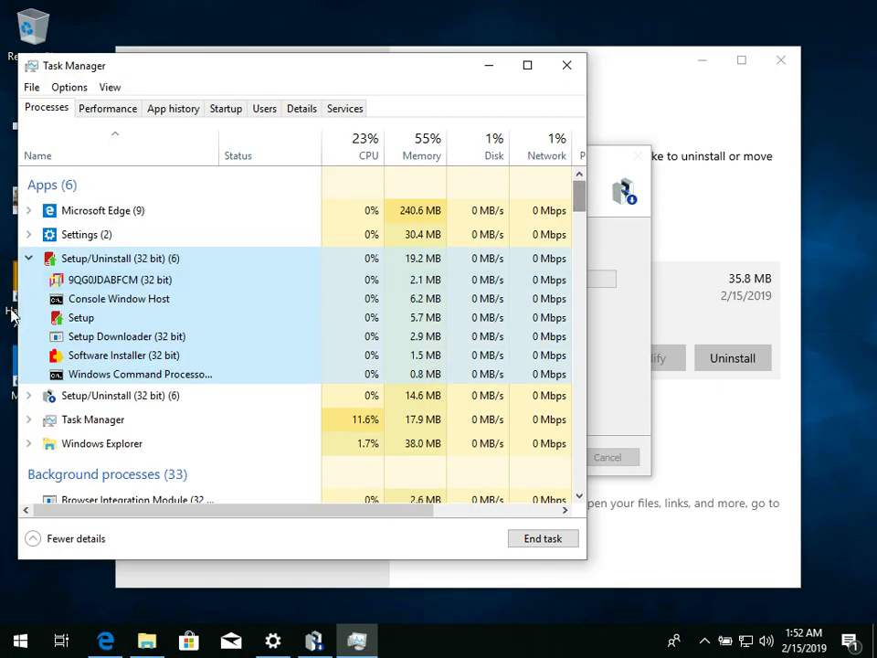
{"action": "left_click", "coordinate": [82, 374]}
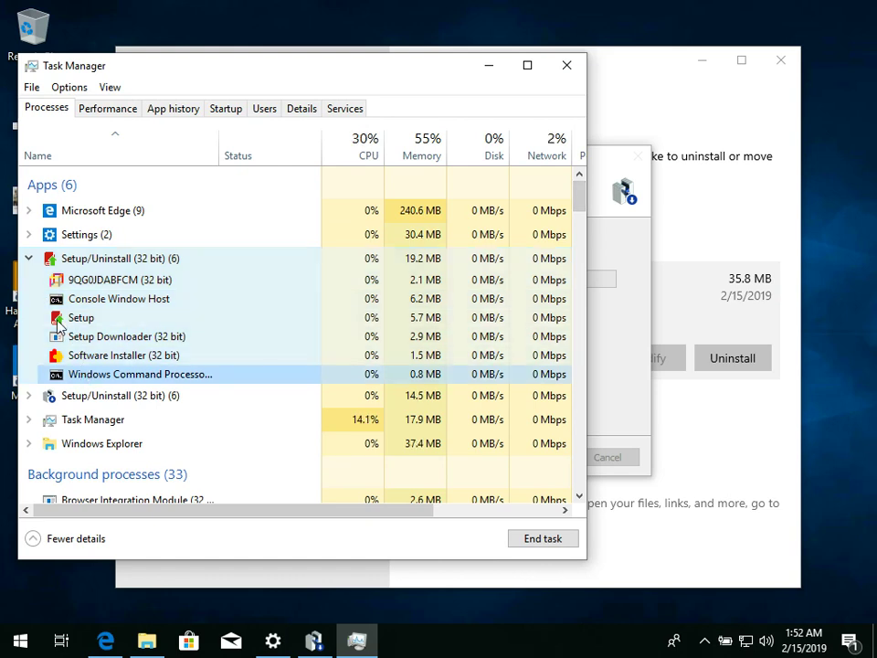
{"action": "left_click", "coordinate": [29, 260]}
{"action": "left_click_drag", "start_coordinate": [143, 71], "coordinate": [154, 104]}
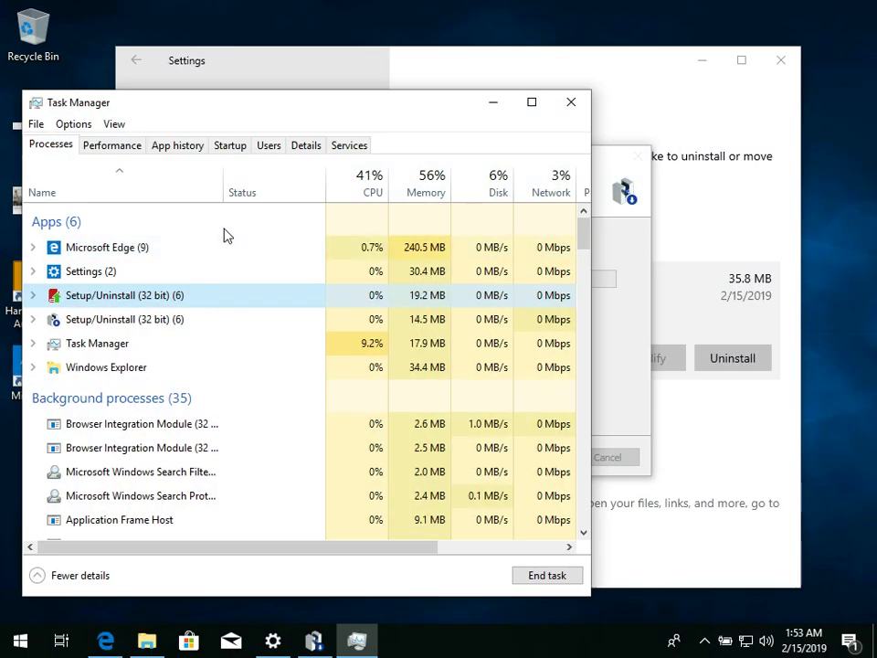
Minimize Task Manager, search the installed apps for "yandex", and show the details of the Yandex taskbar button entry
{"action": "left_click", "coordinate": [626, 235]}
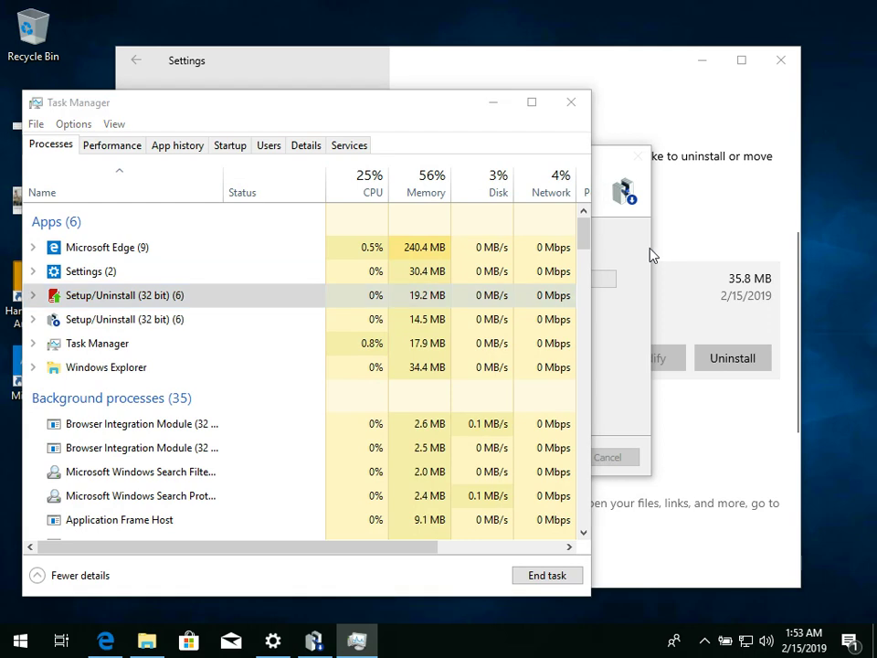
{"action": "left_click", "coordinate": [493, 104]}
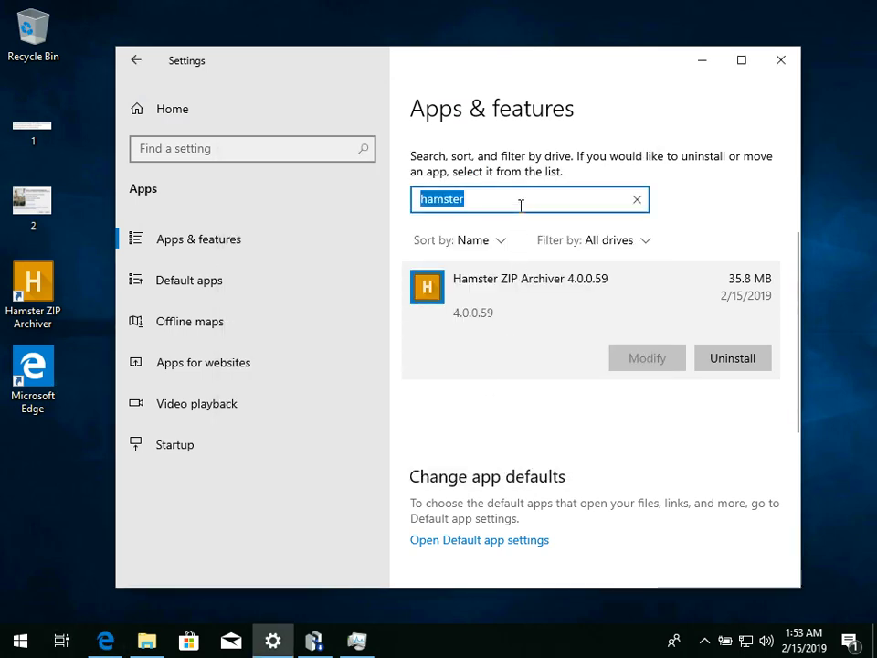
{"action": "key", "text": "BackSpace"}
{"action": "type", "text": "yand"}
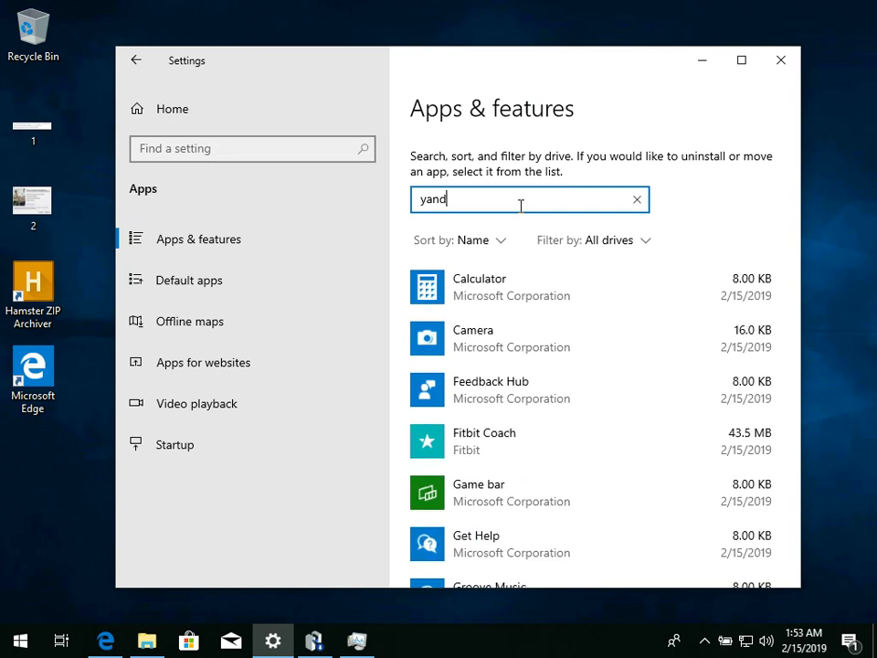
{"action": "type", "text": "ex"}
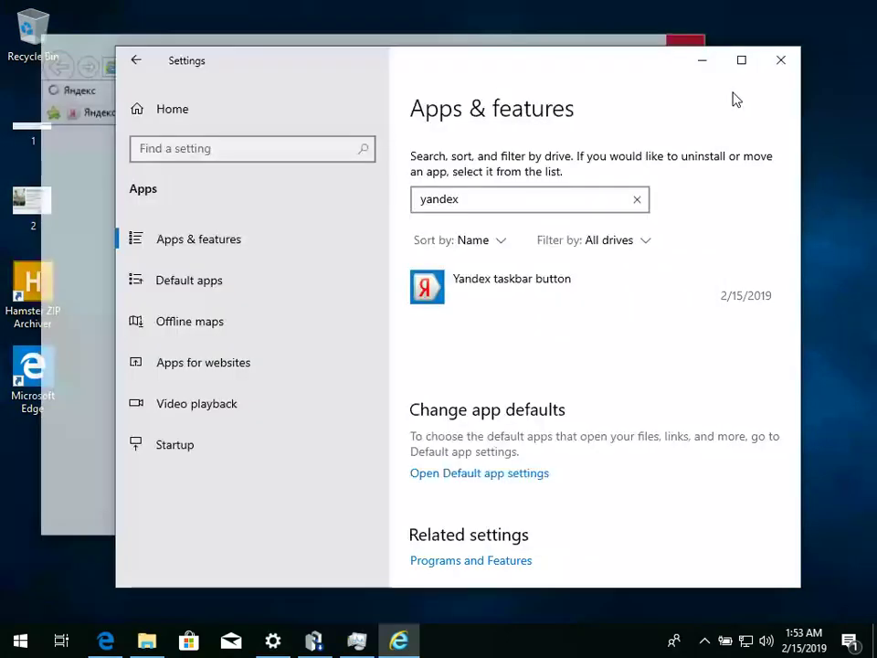
{"action": "left_click", "coordinate": [537, 290]}
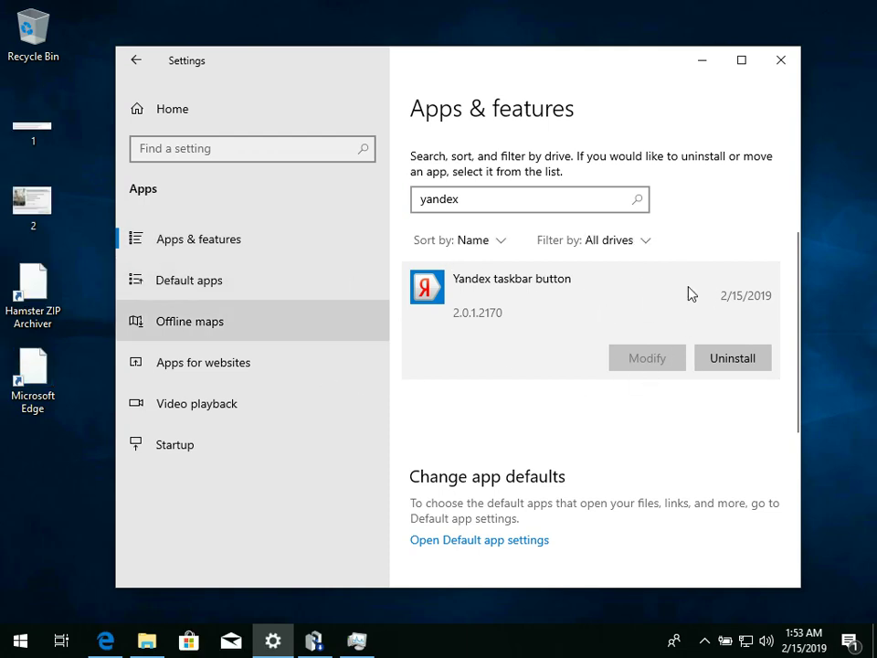
Bring Task Manager back up and expand the Setup process group to inspect its child processes
{"action": "left_click", "coordinate": [330, 642]}
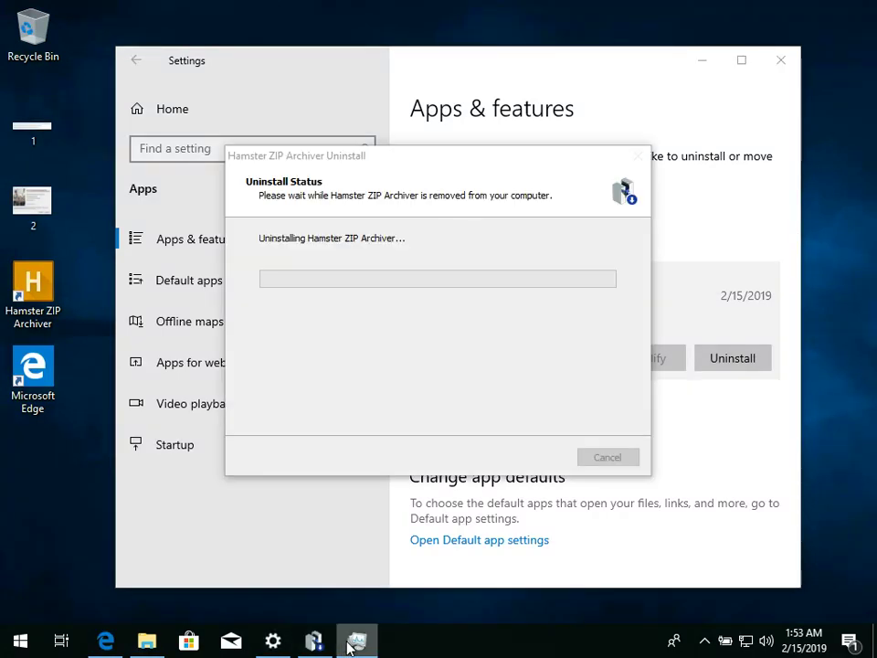
{"action": "left_click", "coordinate": [349, 647]}
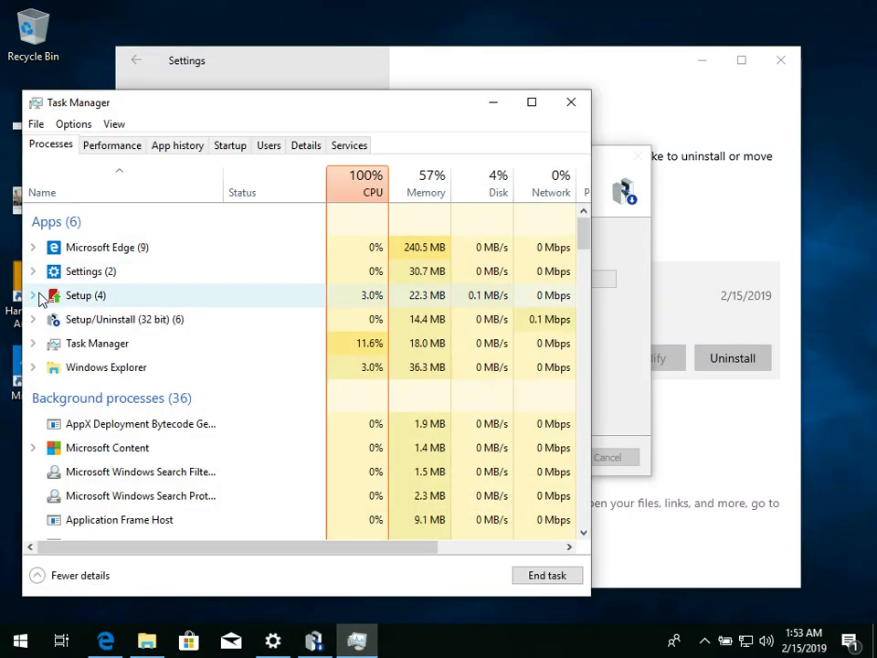
{"action": "left_click", "coordinate": [35, 295]}
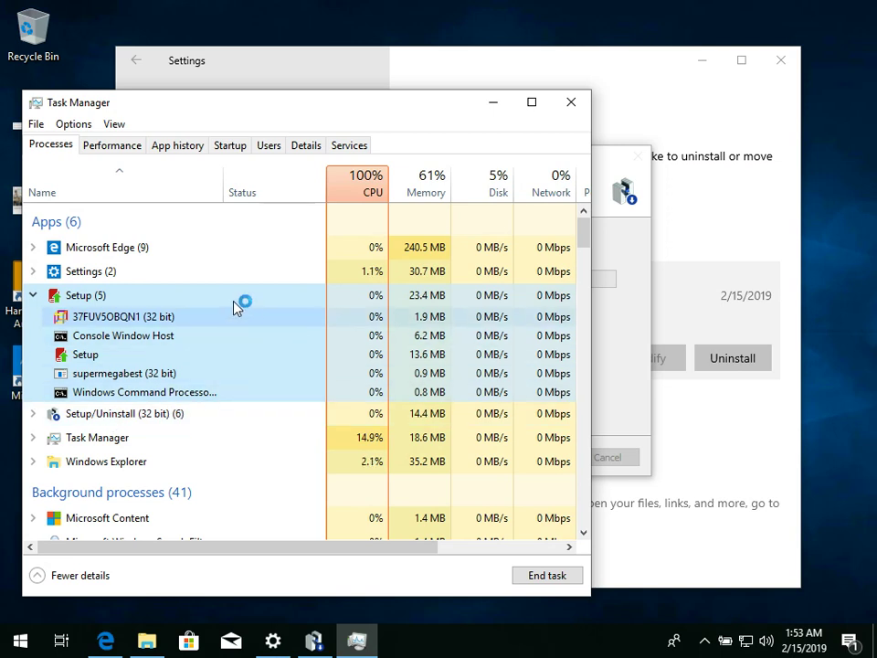
Switch to Microsoft Edge, reread the translated Yandex offer in Google Translate, and close the browser
{"action": "key", "text": "alt+Tab"}
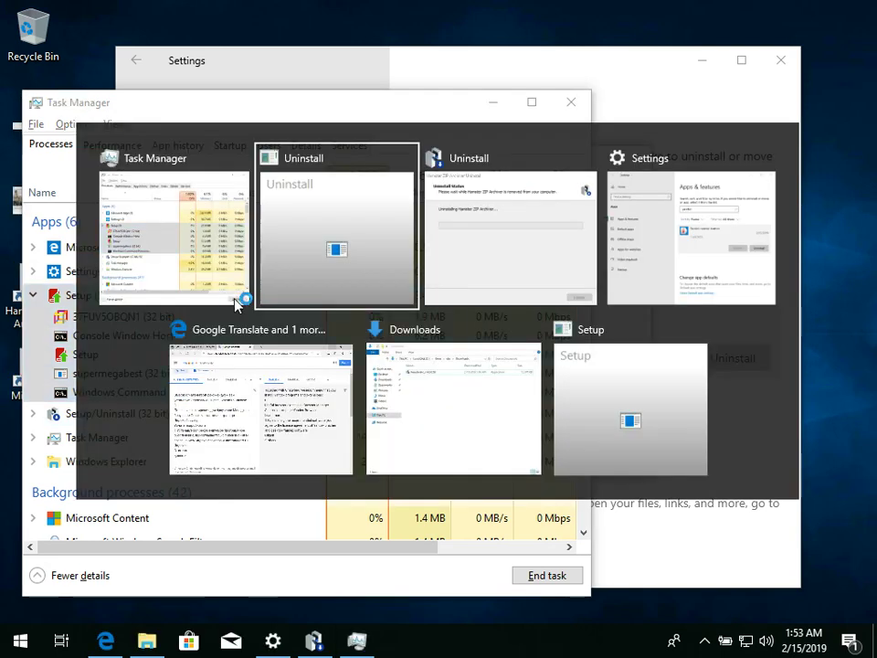
{"action": "left_click", "coordinate": [223, 410]}
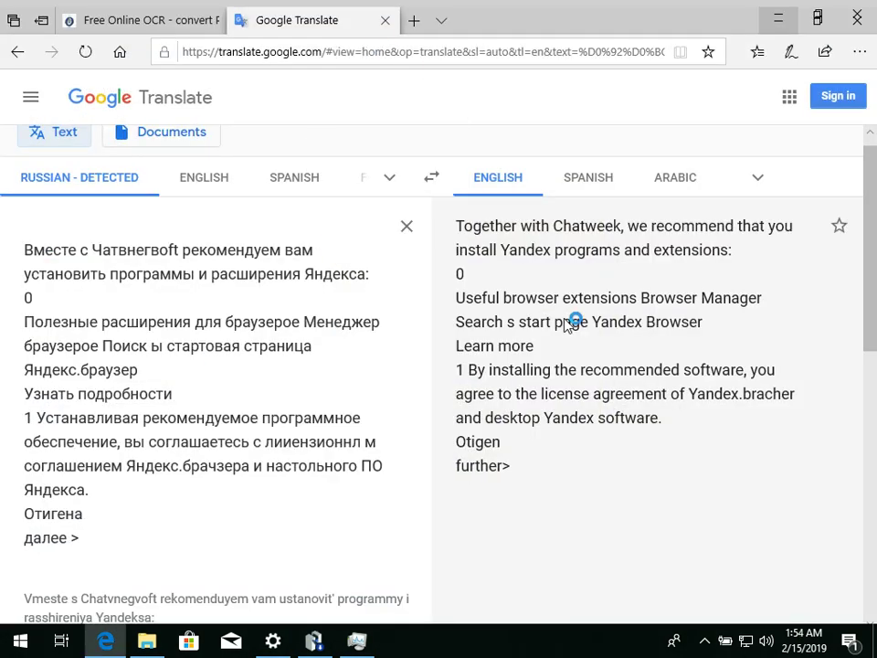
{"action": "left_click_drag", "start_coordinate": [456, 290], "coordinate": [702, 314]}
{"action": "left_click", "coordinate": [466, 371]}
{"action": "double_click", "coordinate": [467, 443]}
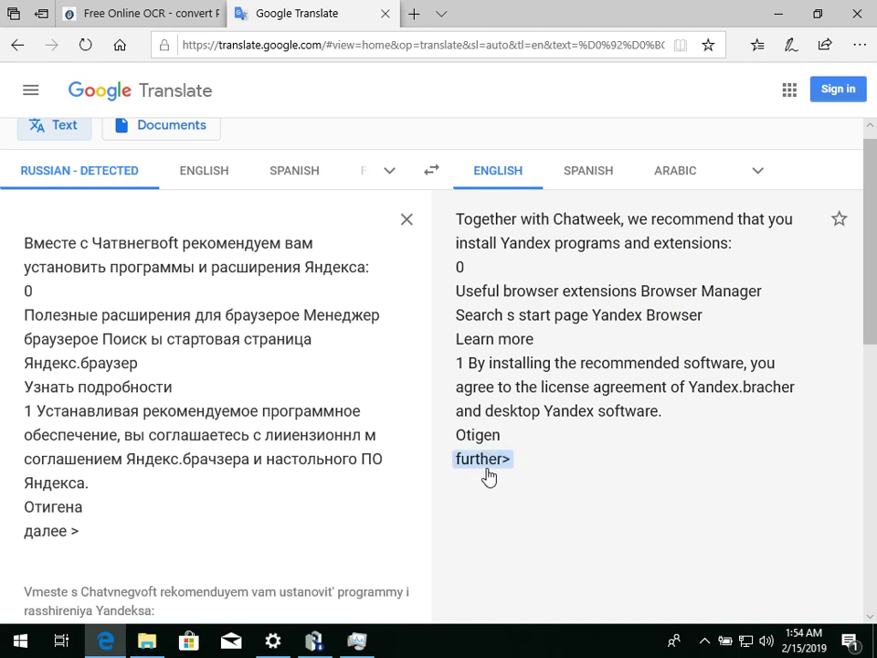
{"action": "left_click_drag", "start_coordinate": [489, 476], "coordinate": [596, 435]}
{"action": "key", "text": "ctrl+w"}
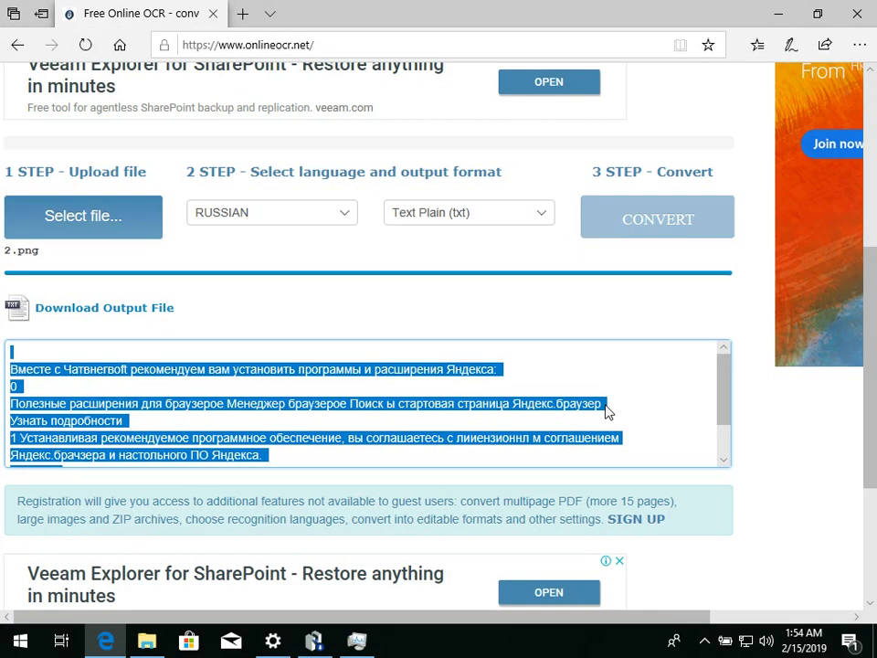
{"action": "left_click", "coordinate": [850, 20]}
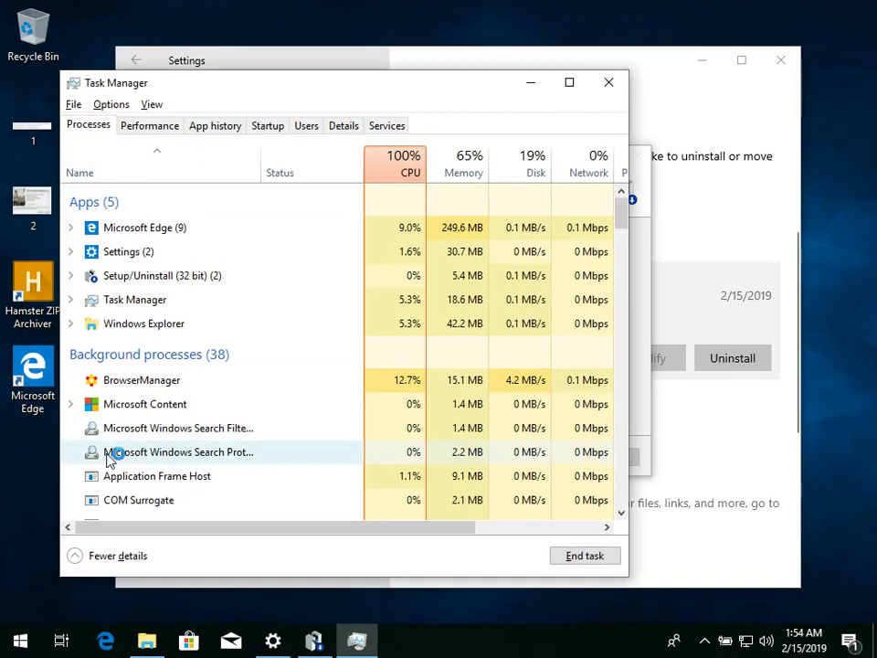
Select the BrowserManager background process in Task Manager and acknowledge the Hamster ZIP Archiver uninstall completion message
{"action": "left_click", "coordinate": [138, 358]}
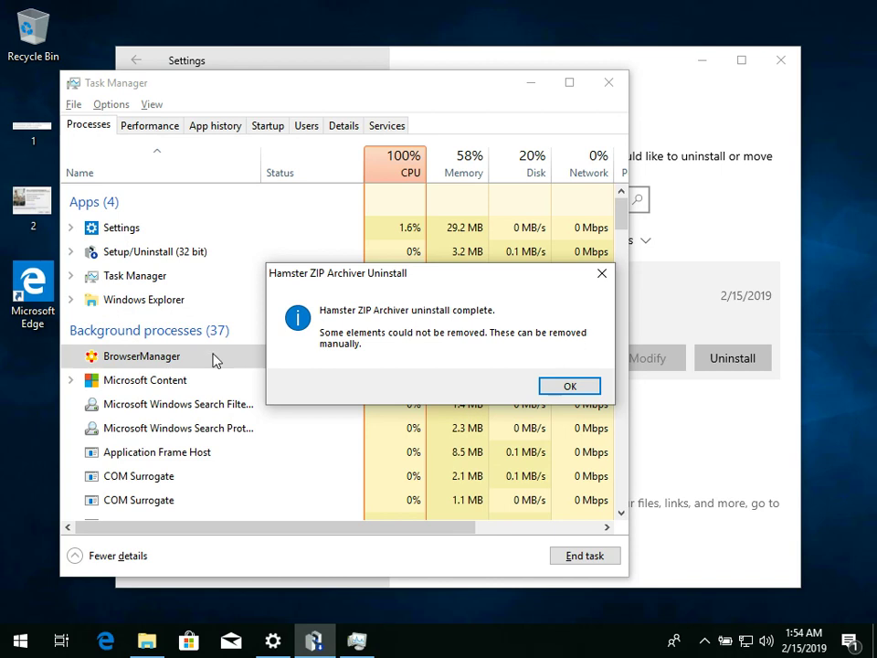
{"action": "left_click", "coordinate": [567, 385]}
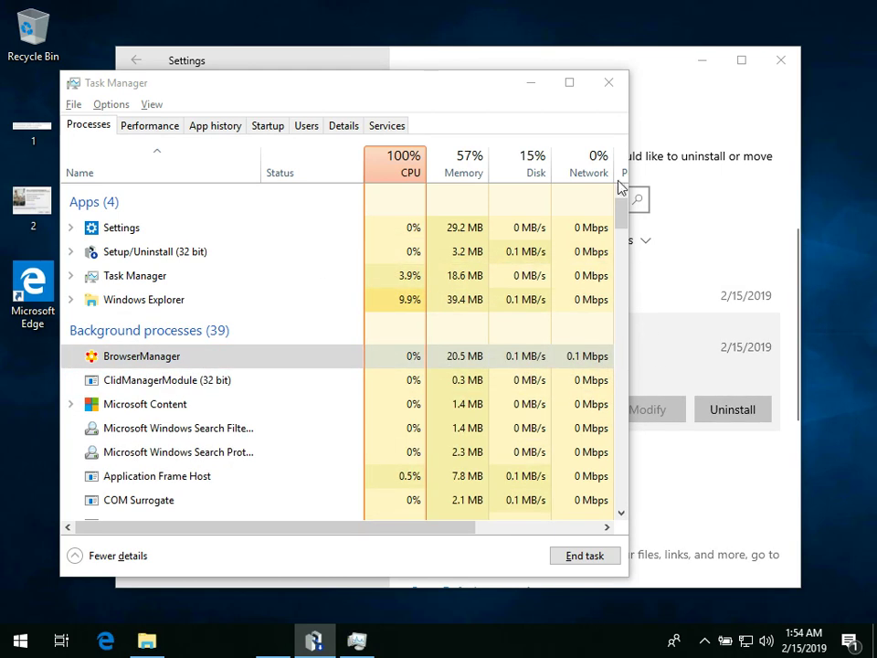
Show the details of the Yandex entry in the filtered installed apps list, and minimize Settings
{"action": "left_click", "coordinate": [642, 96]}
{"action": "left_click", "coordinate": [521, 288]}
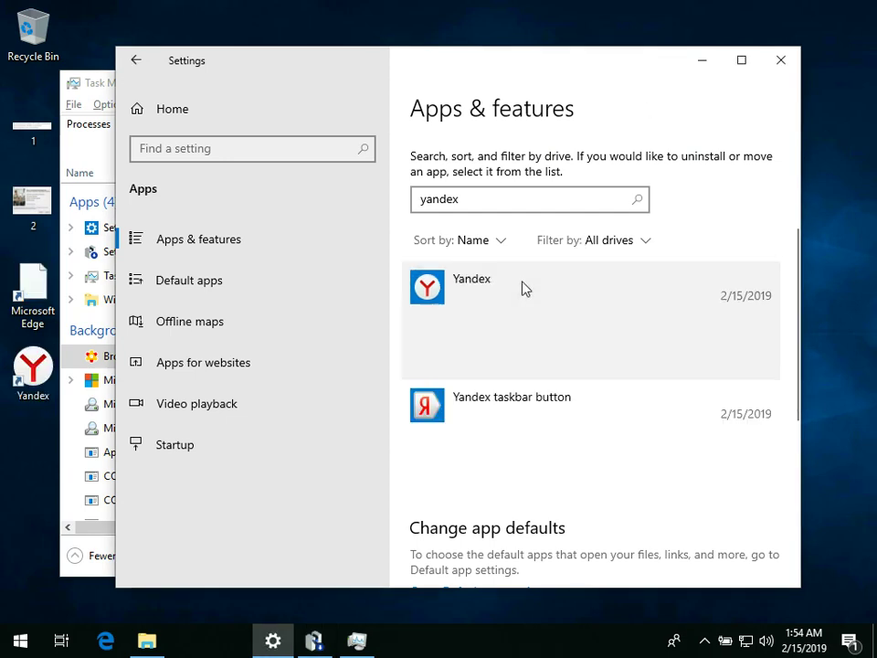
{"action": "left_click", "coordinate": [288, 646]}
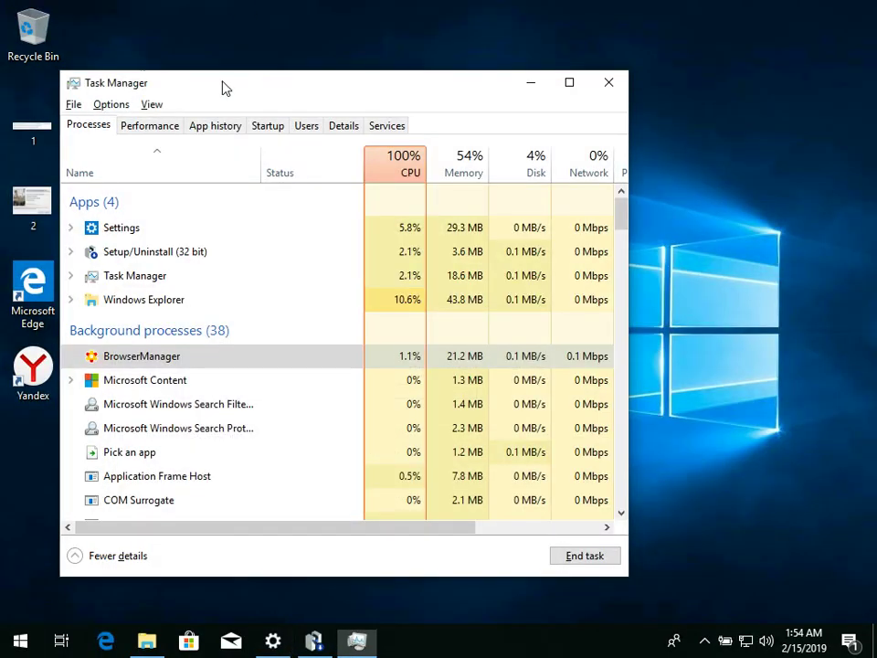
Move Task Manager aside and choose Yandex as the app for opening the pending link, without making it permanent
{"action": "left_click_drag", "start_coordinate": [214, 93], "coordinate": [396, 77]}
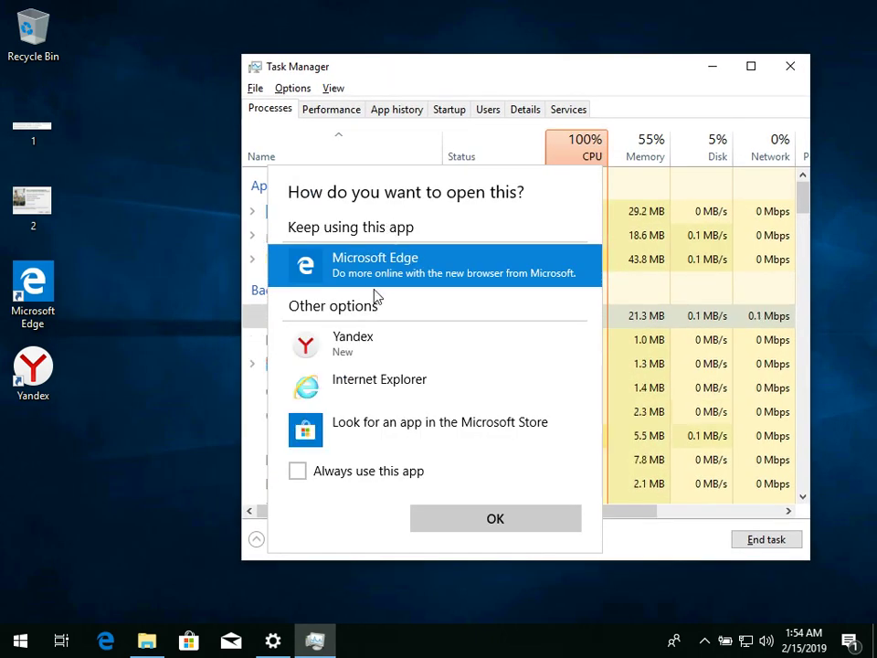
{"action": "left_click", "coordinate": [370, 343]}
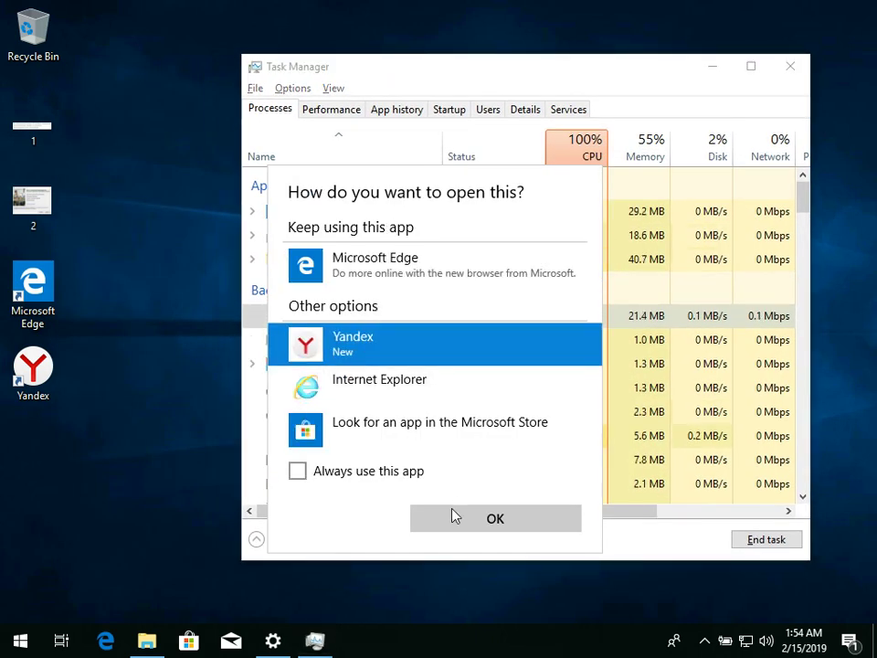
{"action": "left_click", "coordinate": [451, 516]}
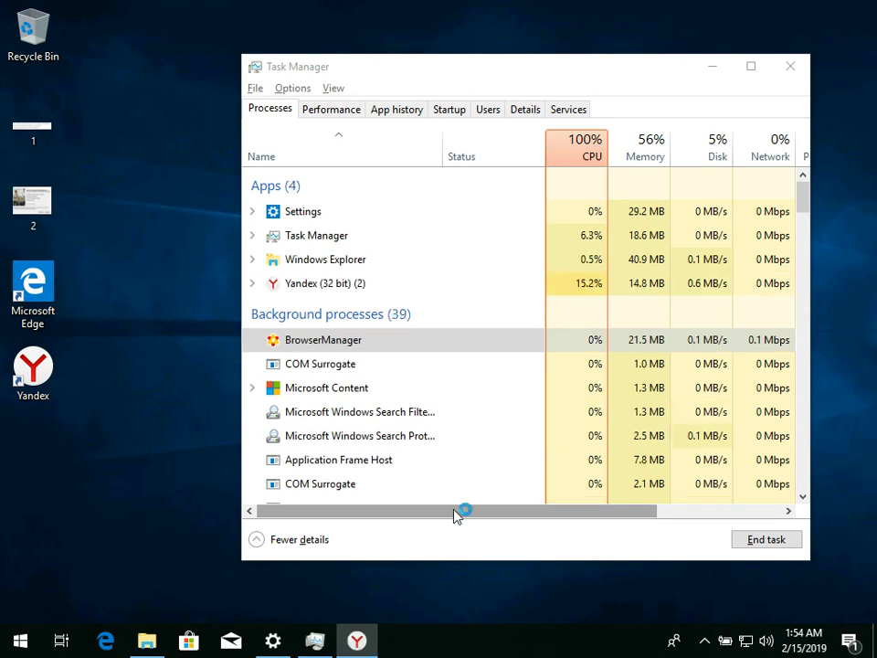
Check the end of the Start app list for Yandex entries and expand the Яндекс folder to view its contents
{"action": "left_click", "coordinate": [11, 646]}
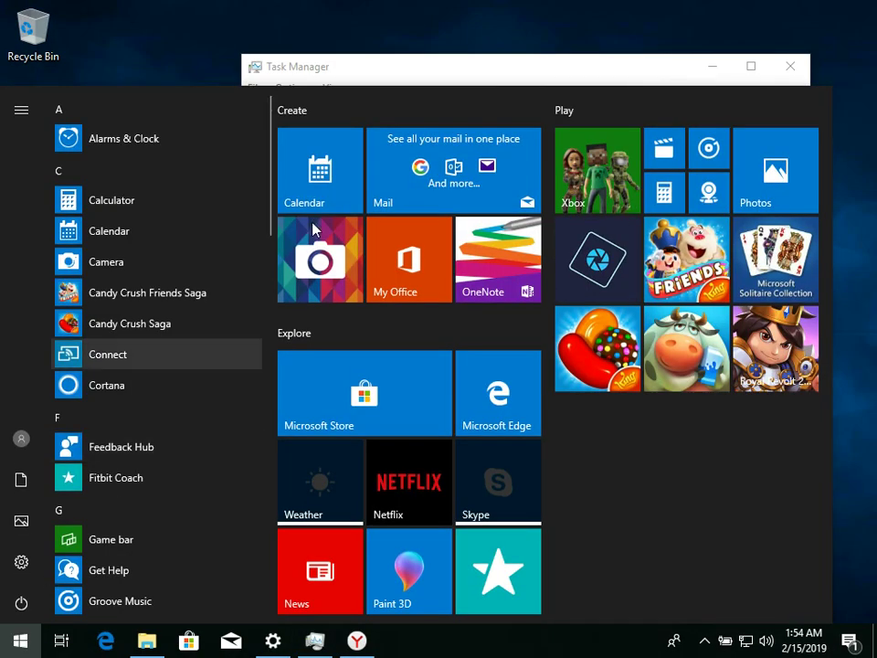
{"action": "left_click_drag", "start_coordinate": [270, 170], "coordinate": [254, 561]}
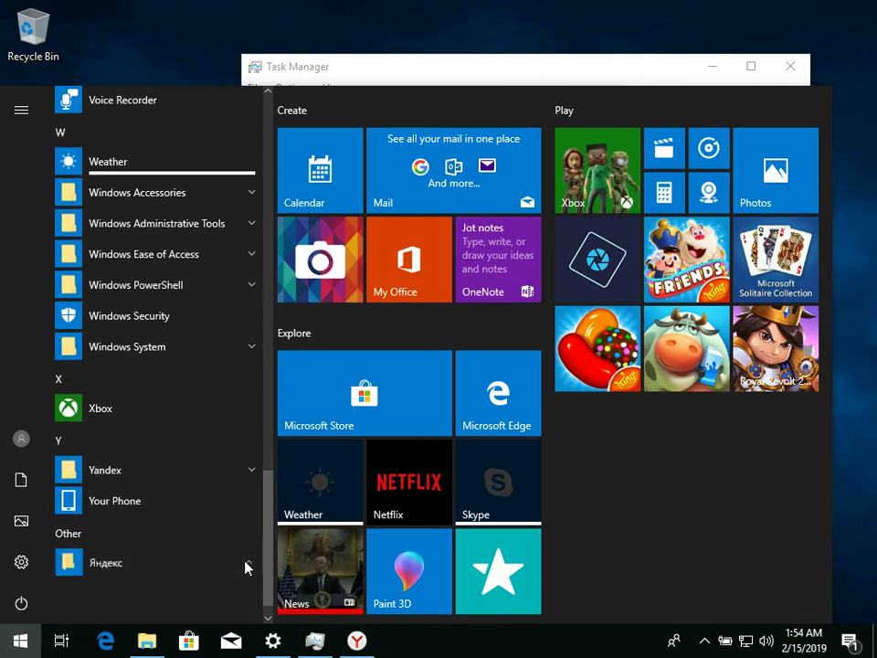
{"action": "left_click", "coordinate": [245, 565]}
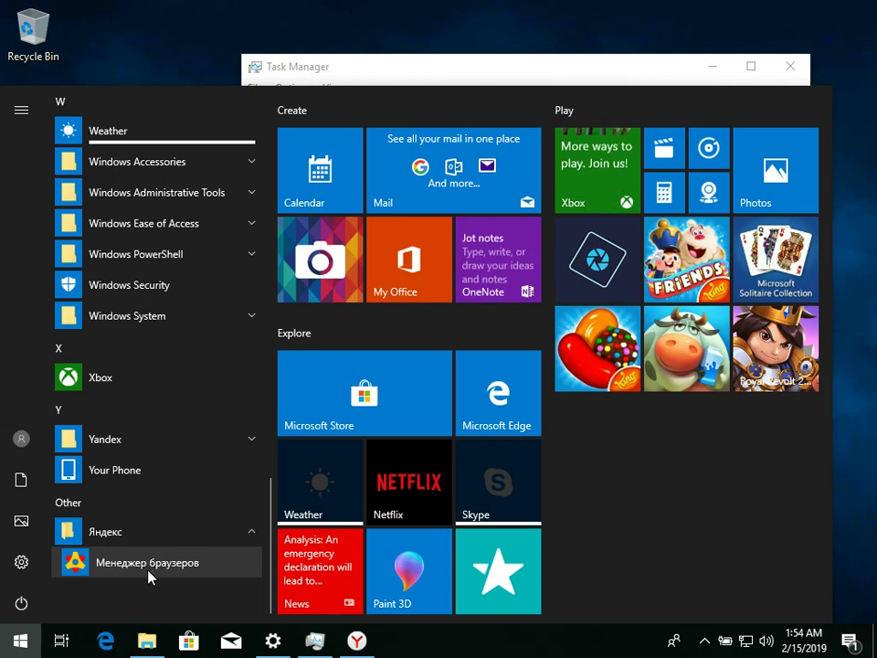
{"action": "left_click", "coordinate": [24, 639]}
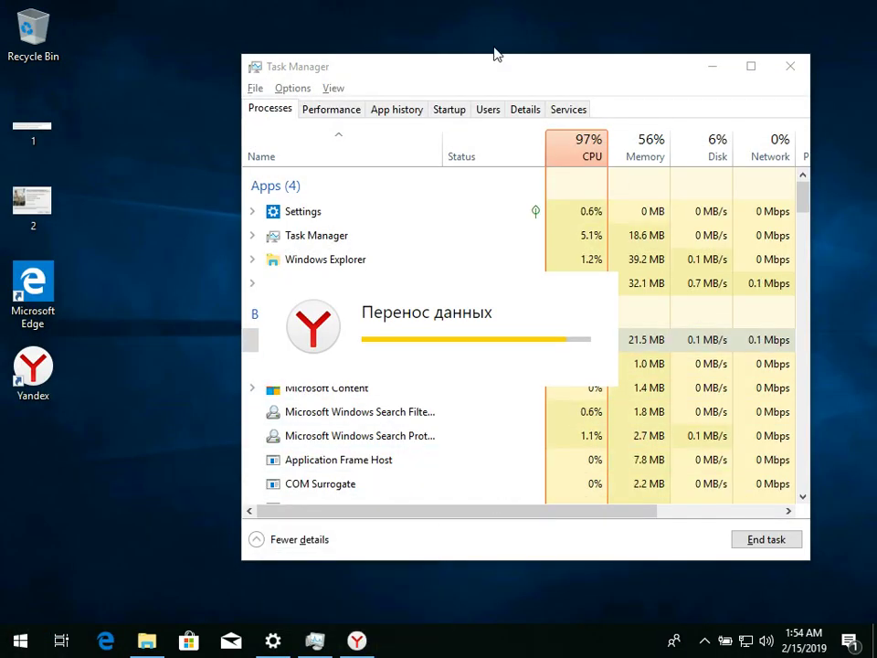
Find and select the Voice assistant process among the background processes, and close Task Manager
{"action": "left_click_drag", "start_coordinate": [494, 58], "coordinate": [419, 62]}
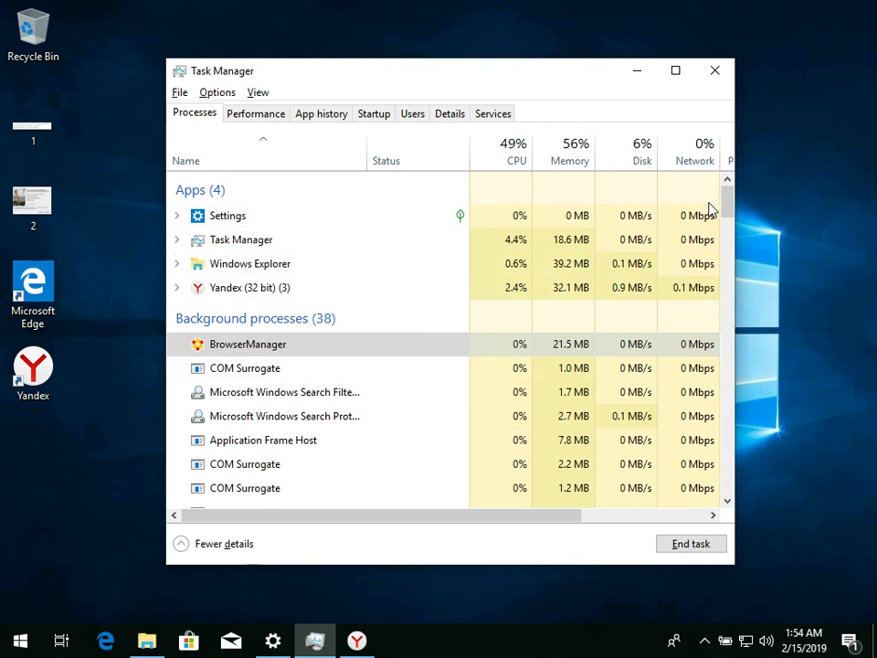
{"action": "left_click_drag", "start_coordinate": [727, 202], "coordinate": [722, 272]}
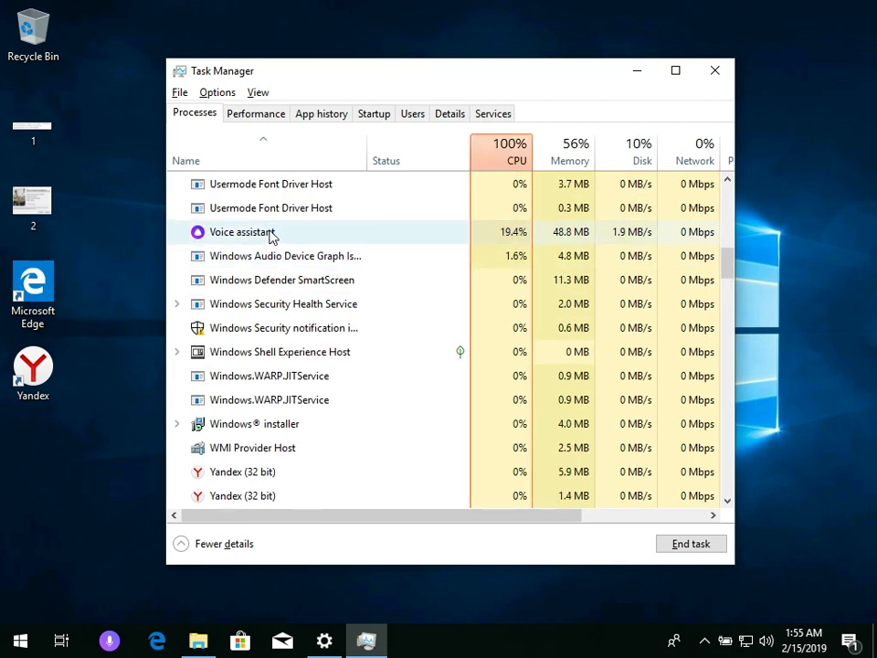
{"action": "left_click", "coordinate": [212, 242]}
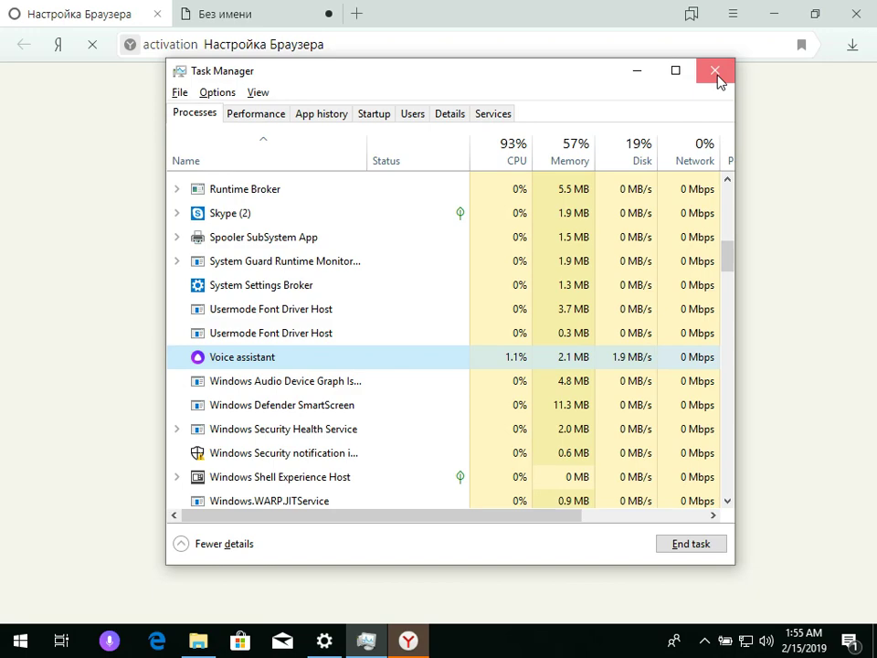
{"action": "left_click", "coordinate": [716, 73]}
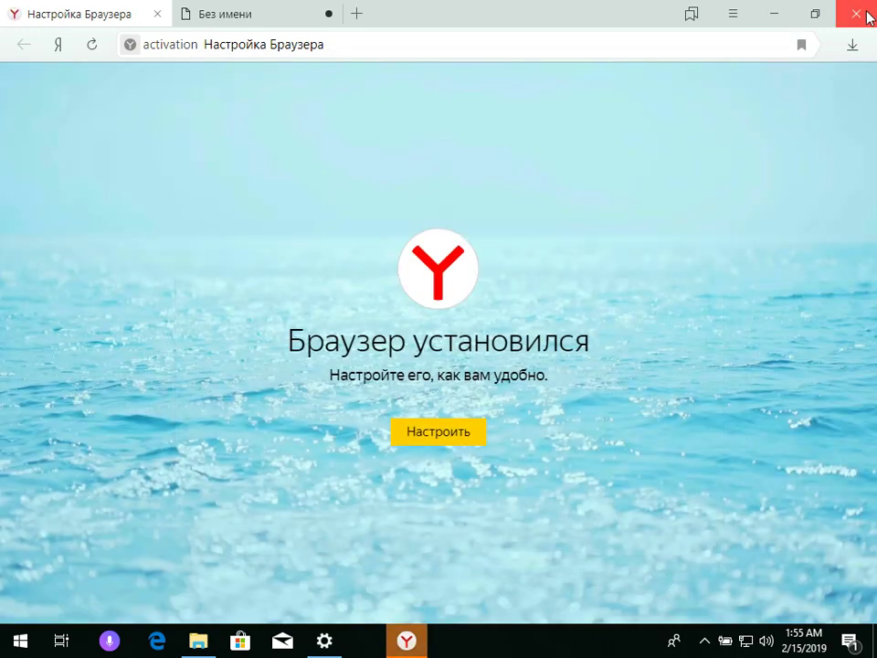
Close the Yandex browser window and exit Browser Manager from the hidden notification icons
{"action": "left_click", "coordinate": [856, 14]}
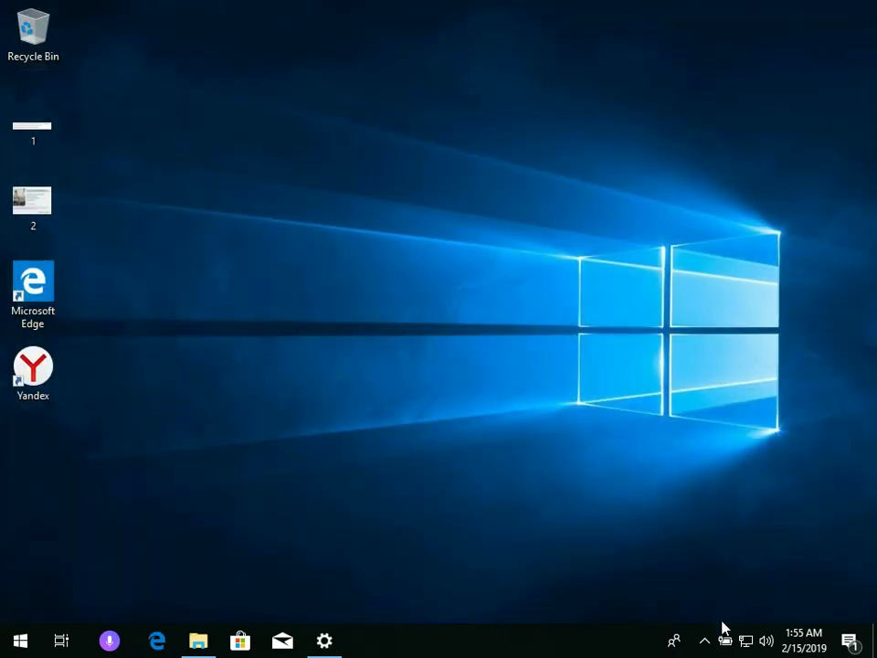
{"action": "left_click", "coordinate": [705, 642]}
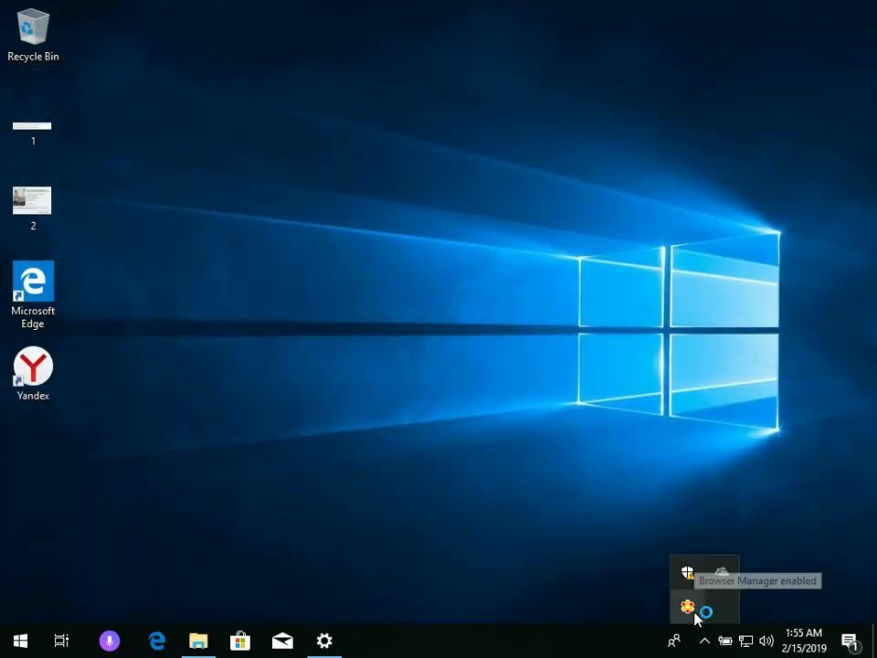
{"action": "right_click", "coordinate": [693, 619]}
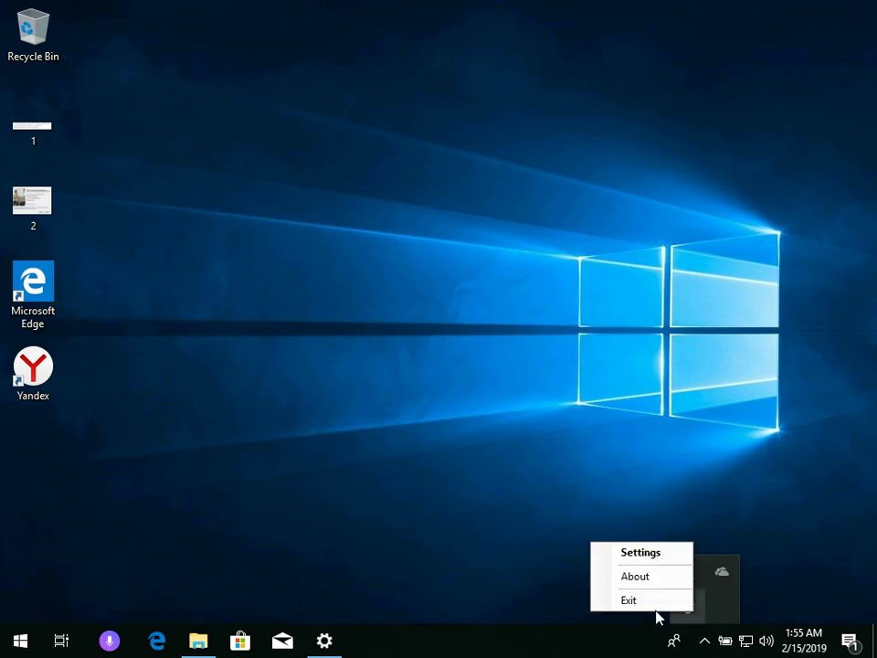
{"action": "left_click", "coordinate": [655, 604]}
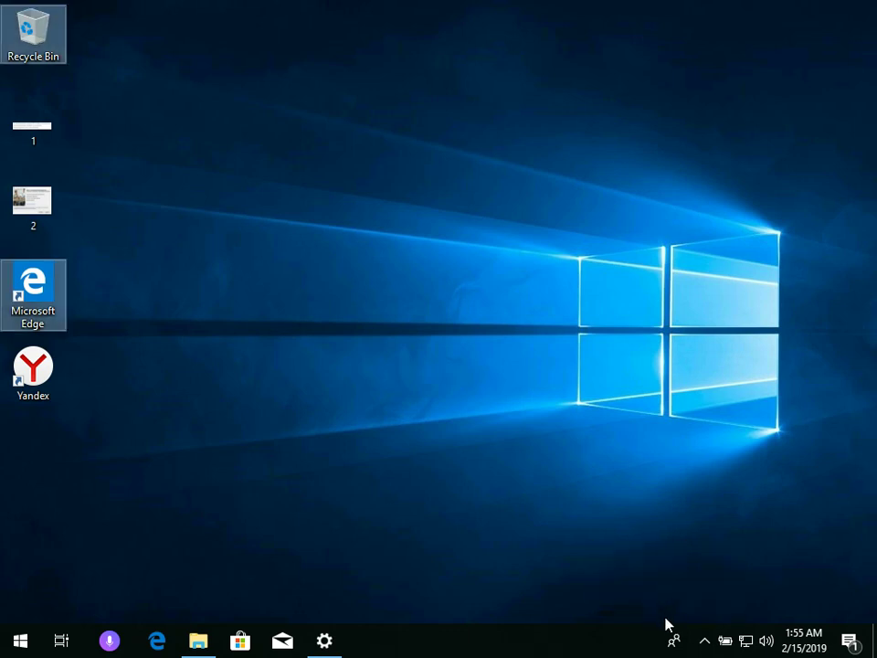
View the Алиса voice assistant added to the taskbar, dismiss it, and bring back the installed apps list in Settings
{"action": "left_click", "coordinate": [104, 643]}
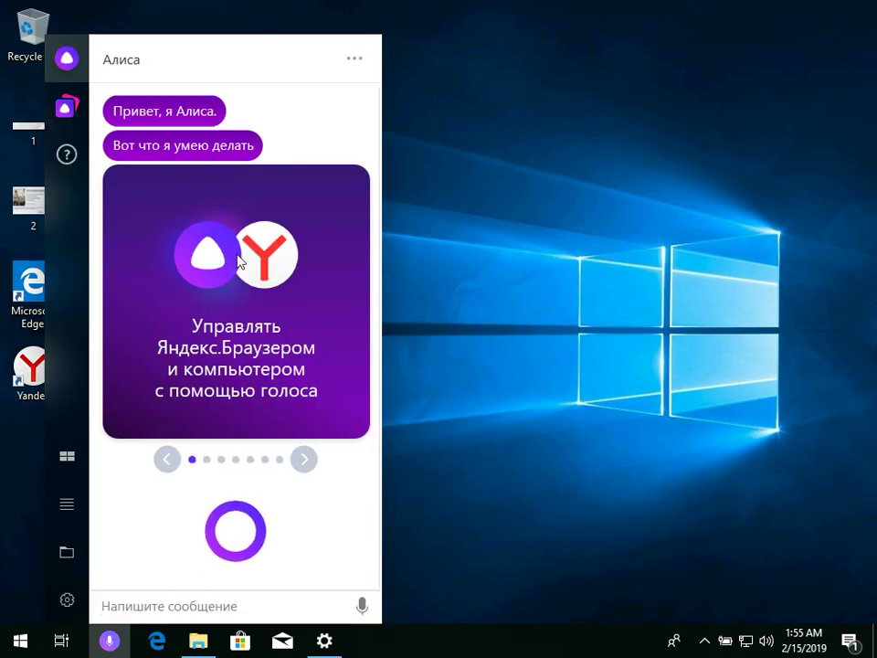
{"action": "left_click", "coordinate": [425, 326]}
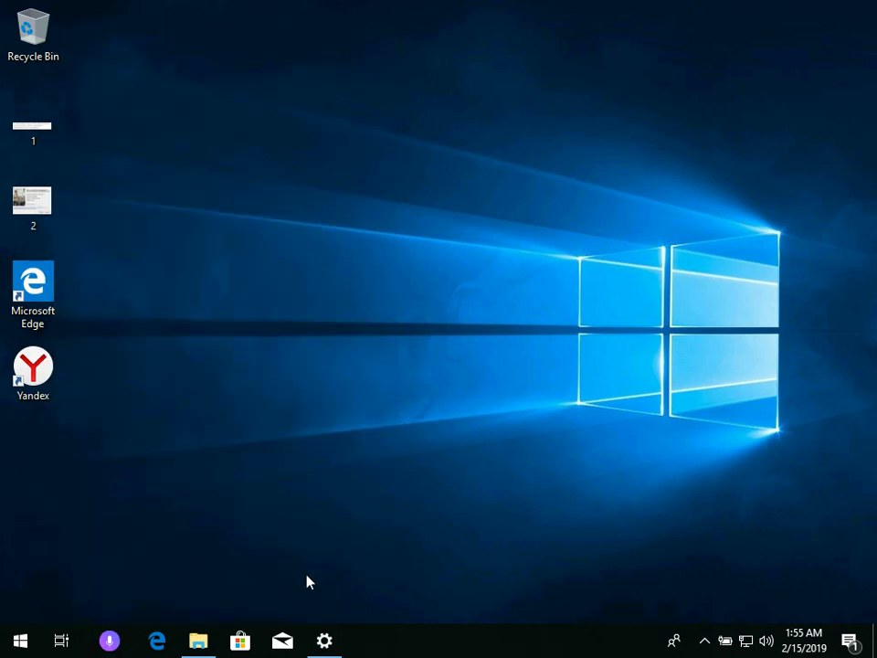
{"action": "left_click", "coordinate": [318, 642]}
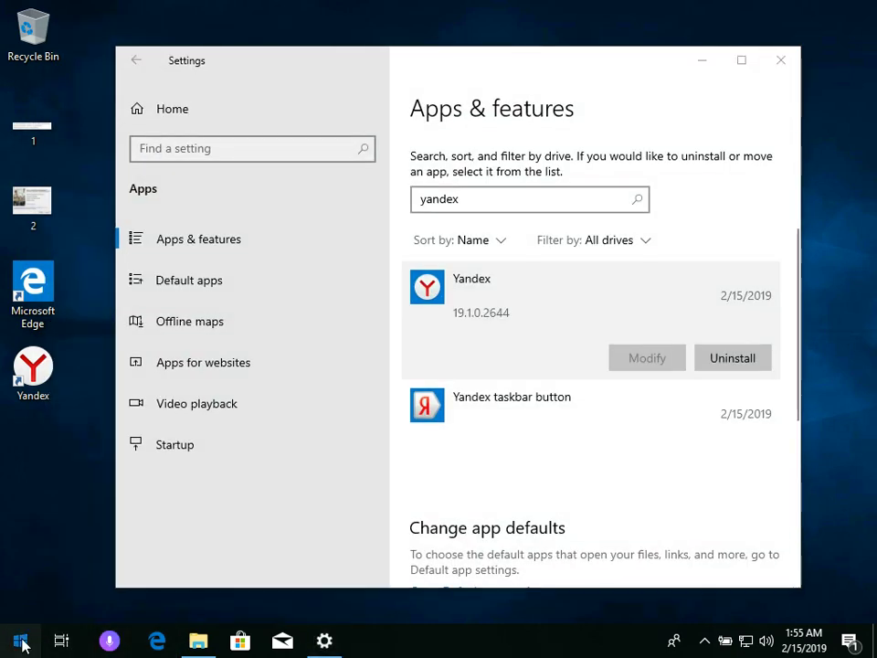
Shut down the computer
{"action": "left_click", "coordinate": [19, 642]}
{"action": "left_click", "coordinate": [21, 604]}
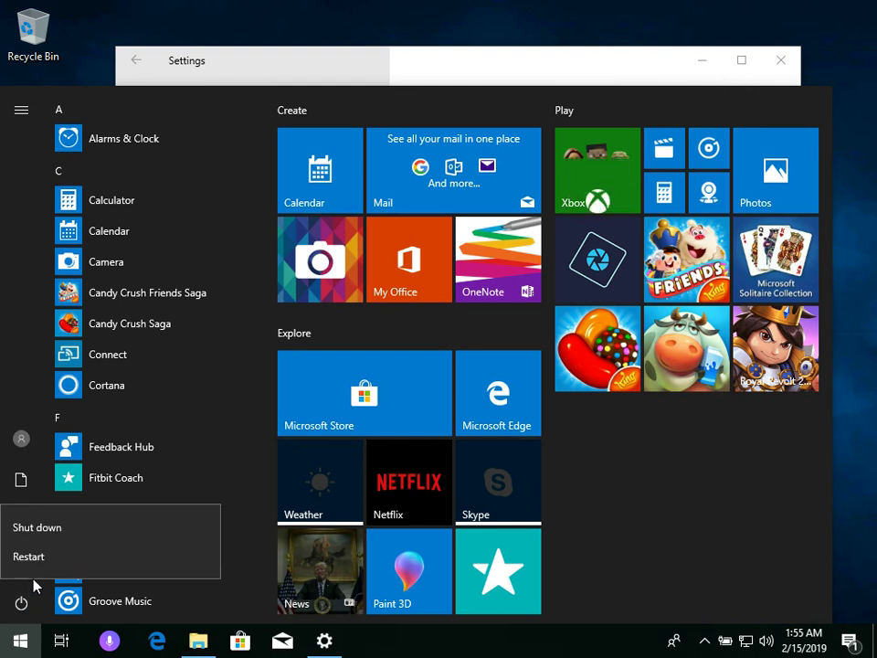
{"action": "left_click", "coordinate": [37, 528]}
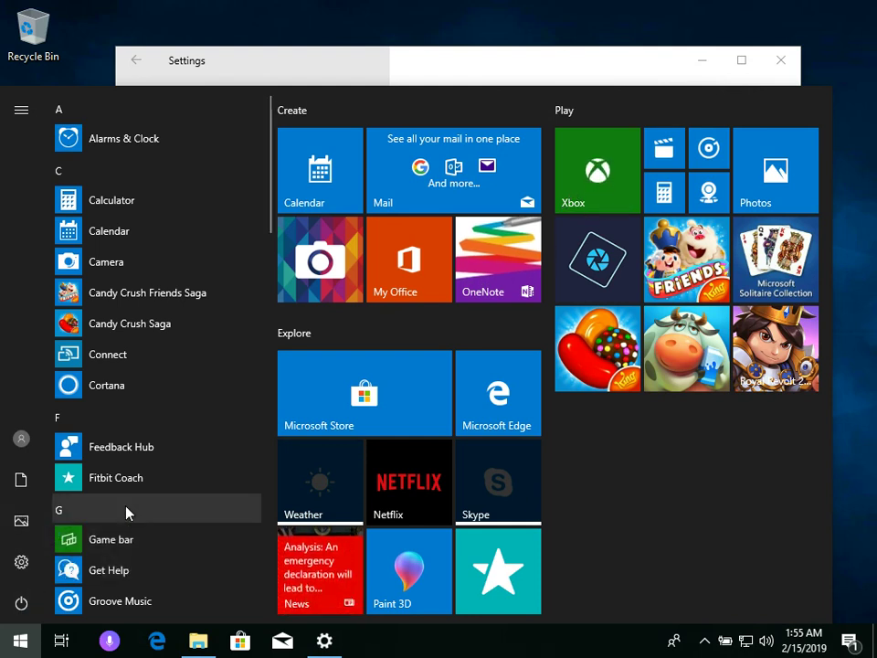